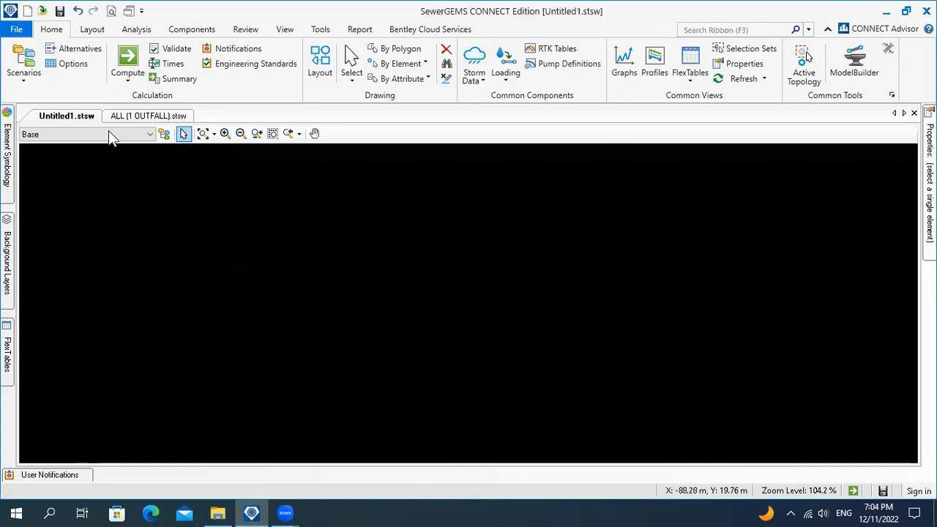
Open the Base Calculation Options and review the Extreme Flow Setup choices under Loading.
click(74, 64)
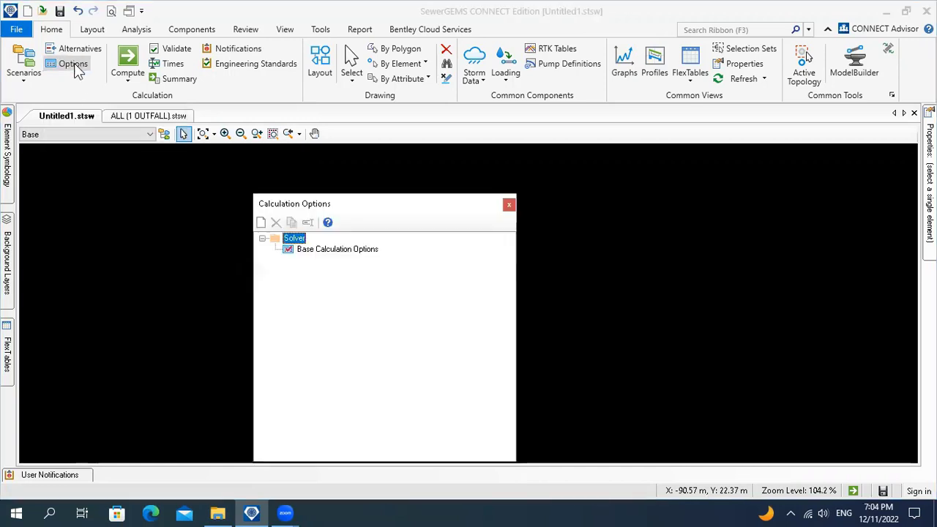
double_click(325, 249)
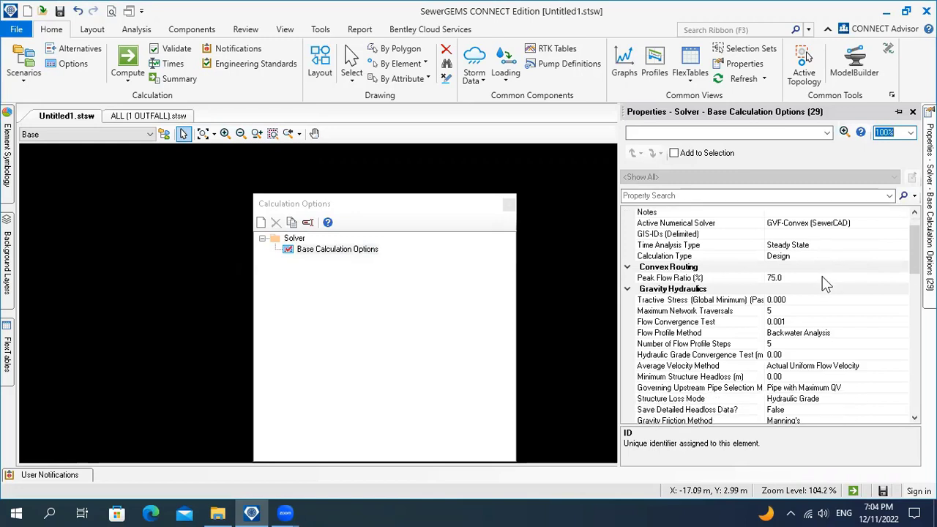
scroll(824, 300, down, 2)
scroll(824, 300, down, 4)
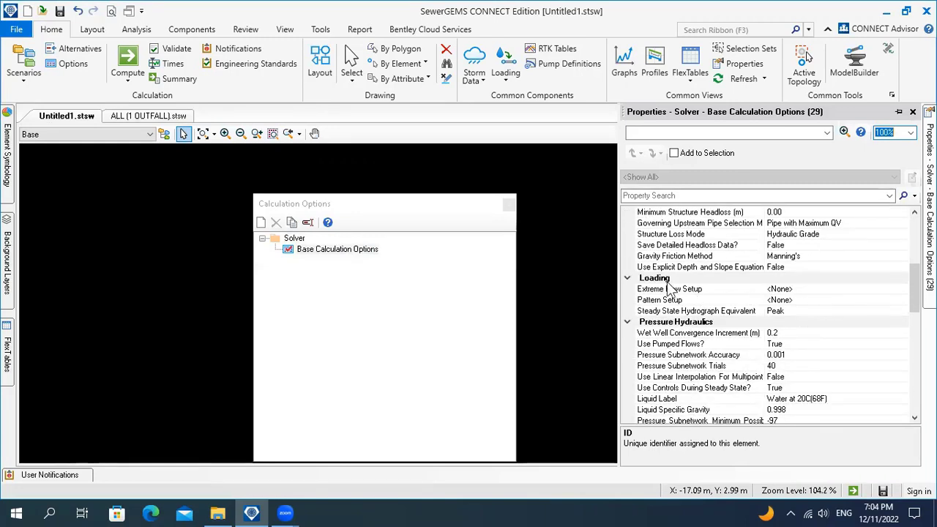
click(690, 289)
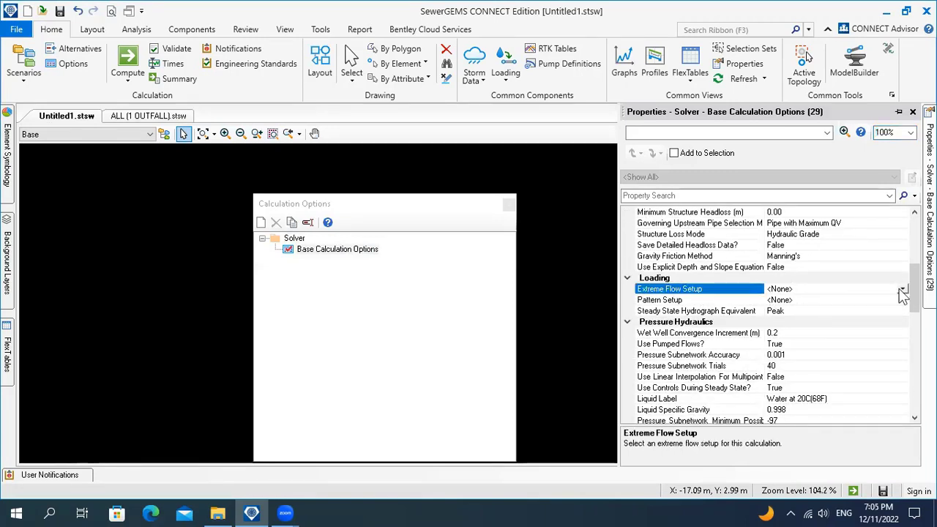
click(903, 290)
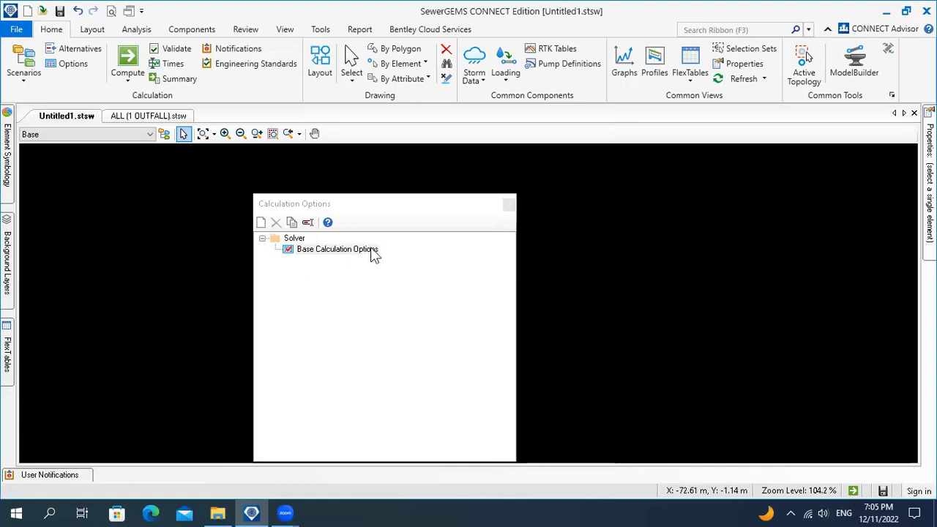
click(508, 207)
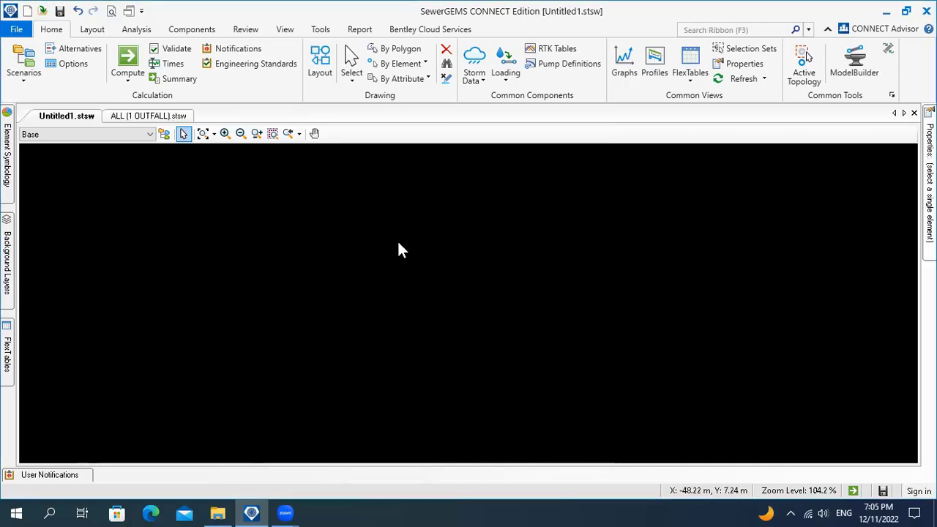
click(478, 82)
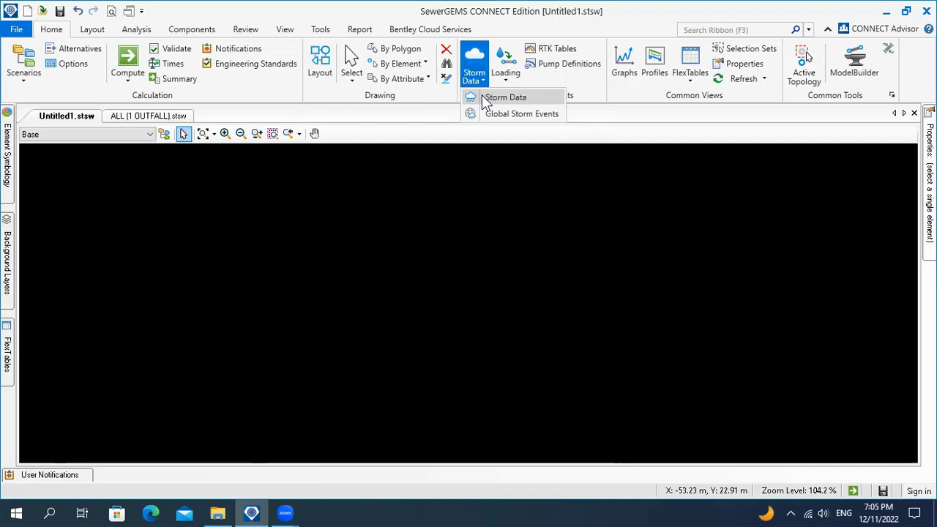
click(442, 215)
drag(420, 231, 297, 194)
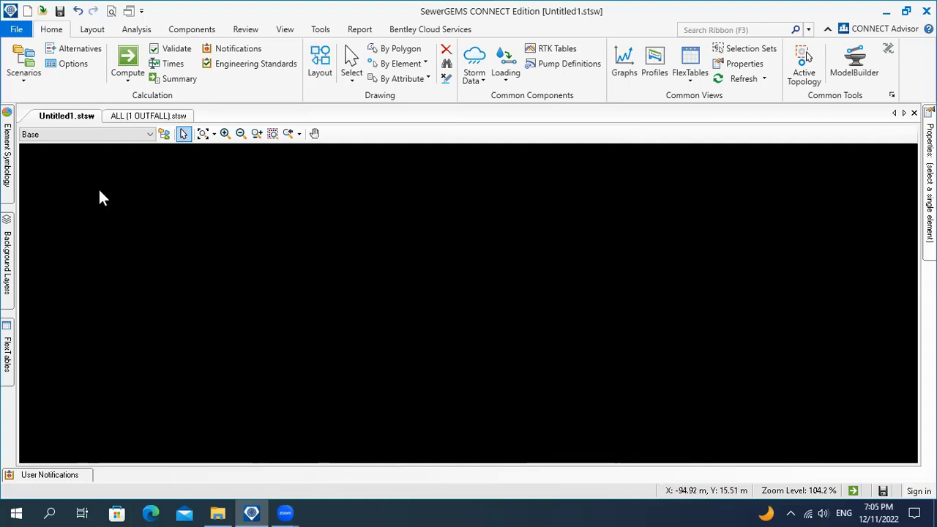
mouse_move(10, 170)
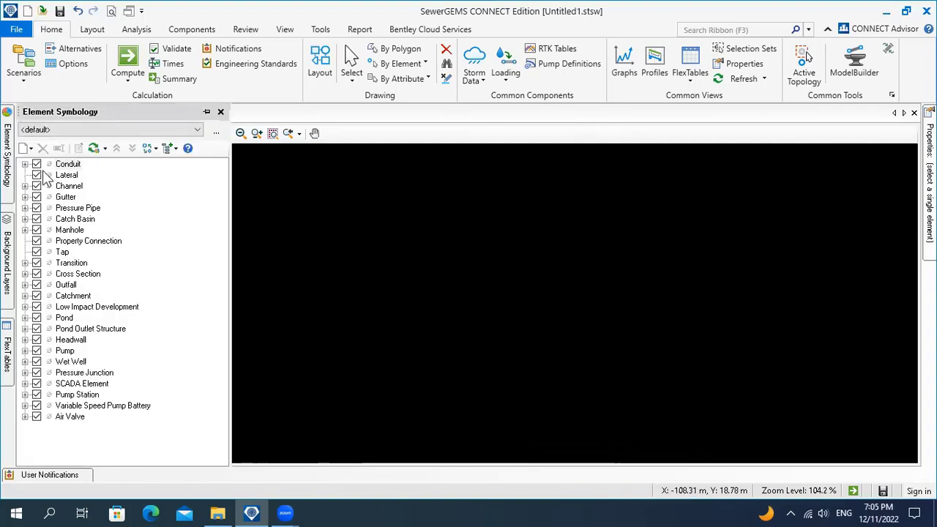
click(26, 164)
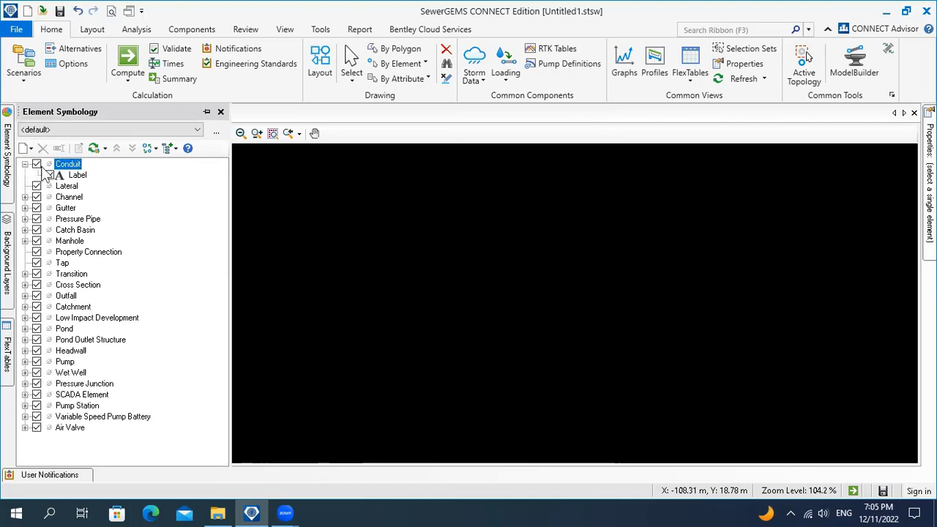
right_click(64, 164)
mouse_move(179, 174)
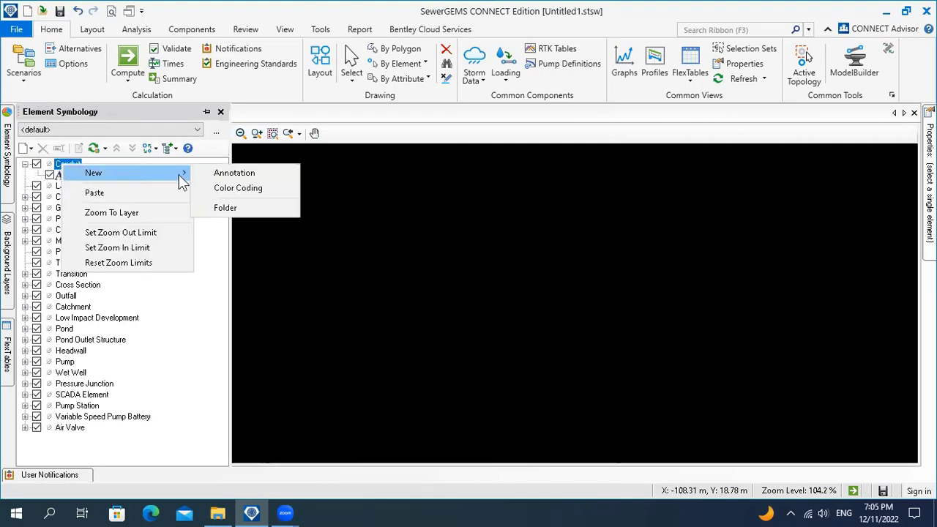
click(238, 190)
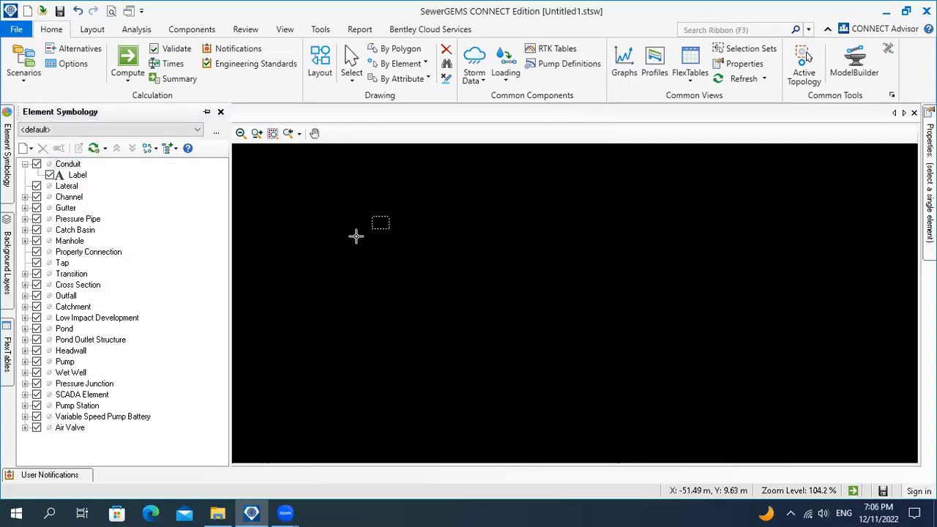
Switch to the ALL (1 OUTFALL) project and look over its scenario list, color-coded network and conduit diameter legend.
click(143, 116)
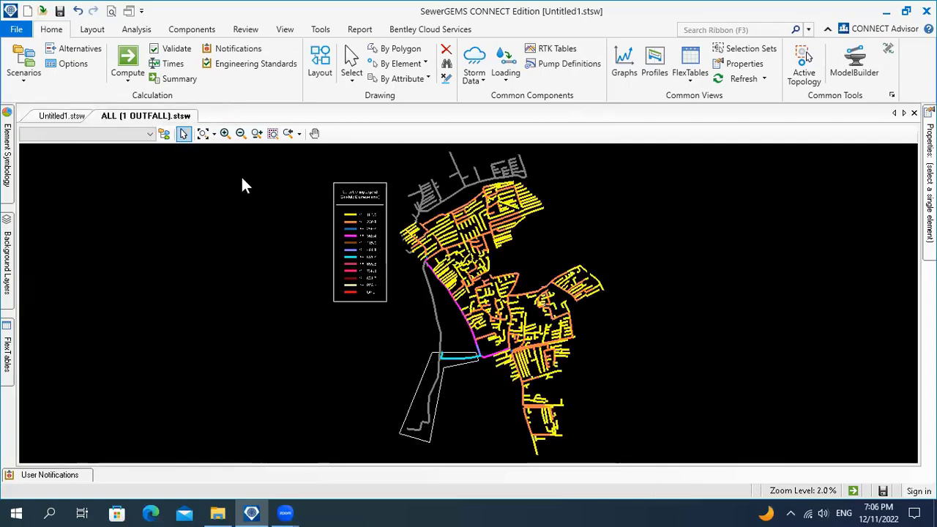
drag(361, 272, 237, 244)
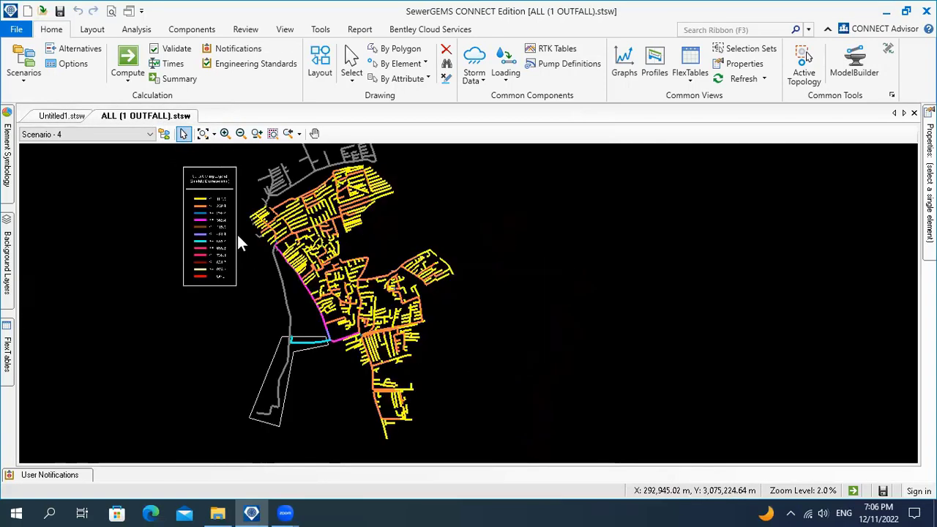
click(126, 135)
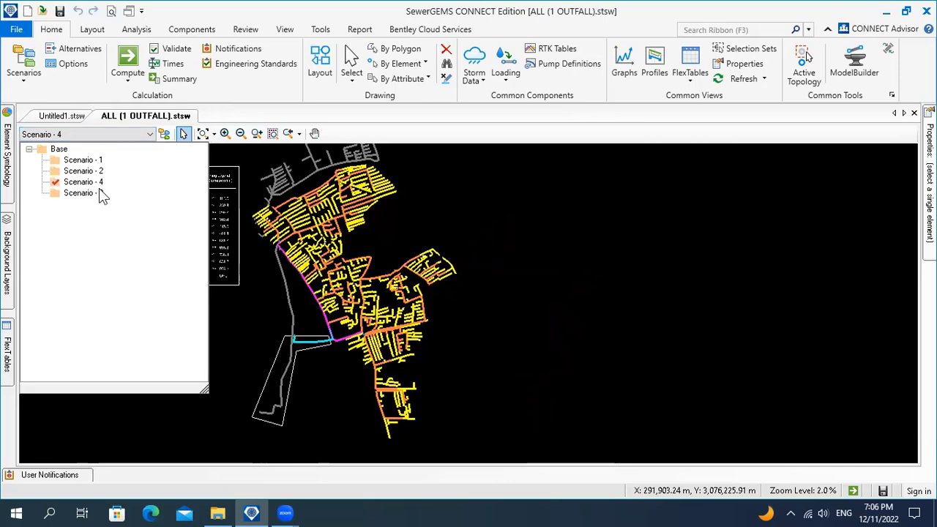
click(233, 329)
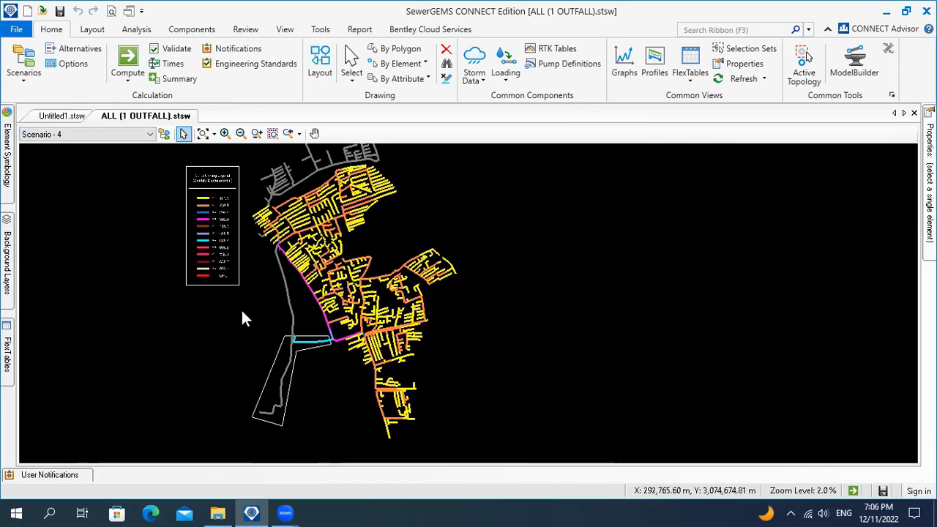
scroll(297, 234, up, 2)
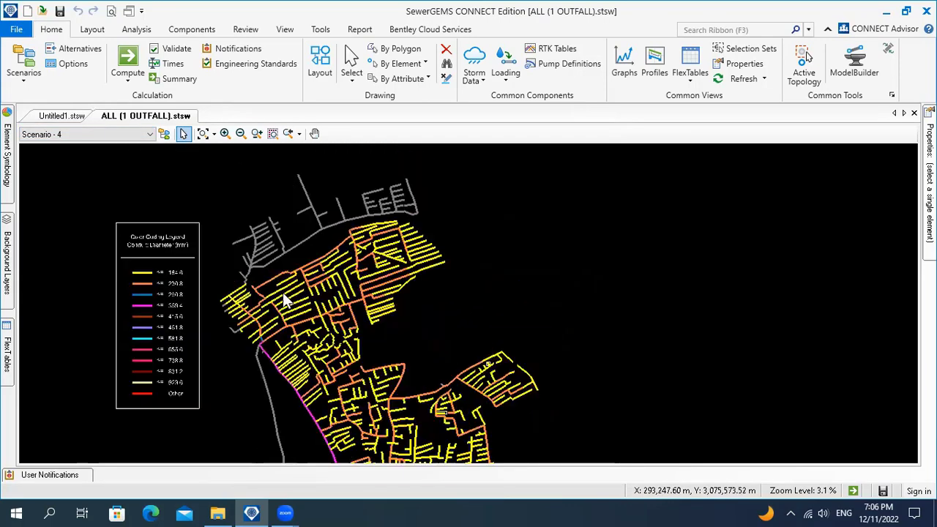
scroll(285, 300, up, 2)
drag(215, 266, 241, 273)
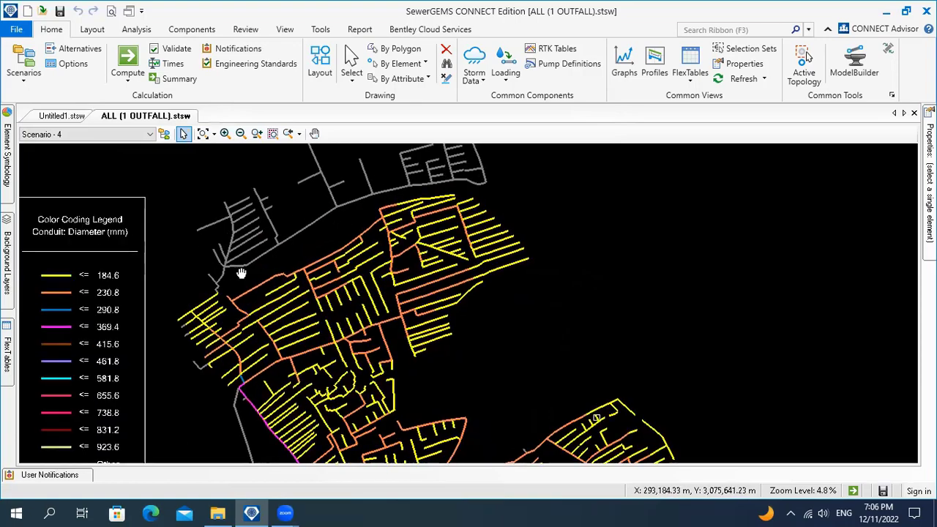
scroll(242, 271, down, 1)
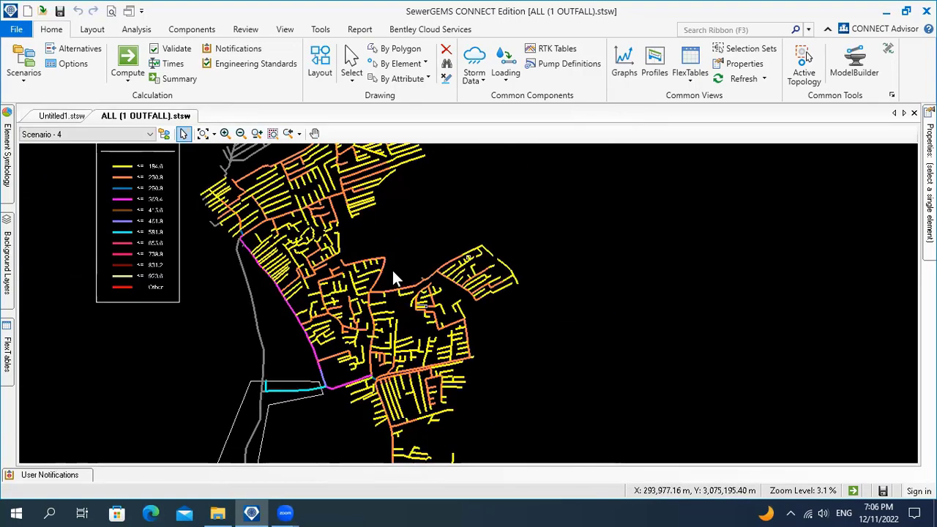
Examine the ground level, invert level and depth annotations at outfalls O-1 and O-3.
scroll(393, 275, up, 8)
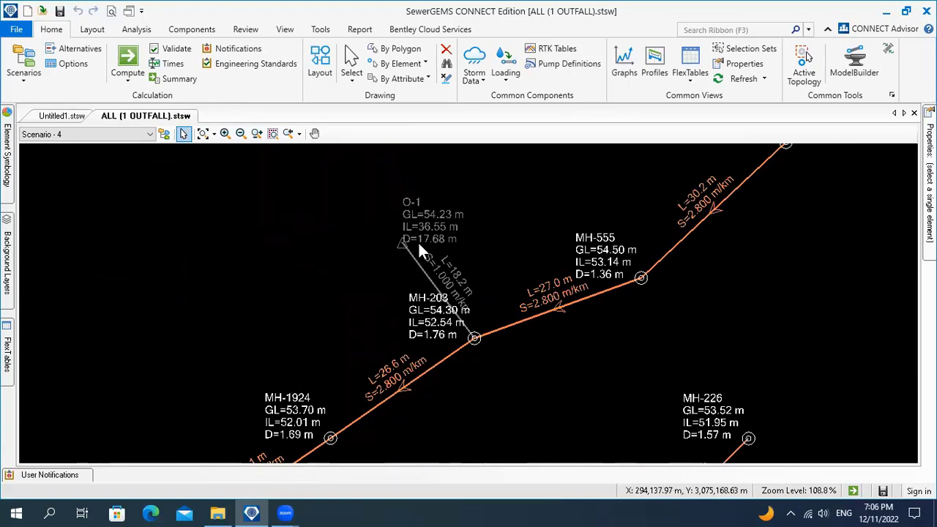
scroll(414, 247, down, 6)
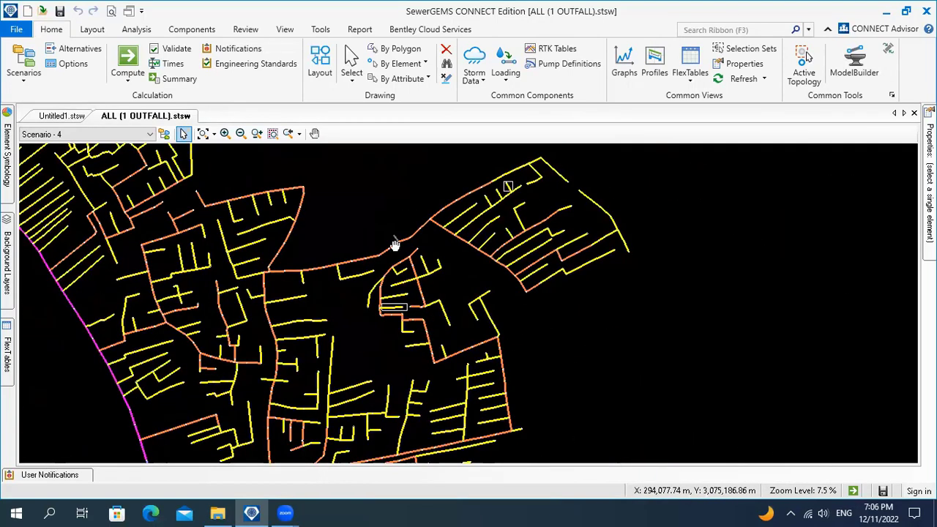
scroll(393, 245, down, 2)
scroll(225, 221, up, 15)
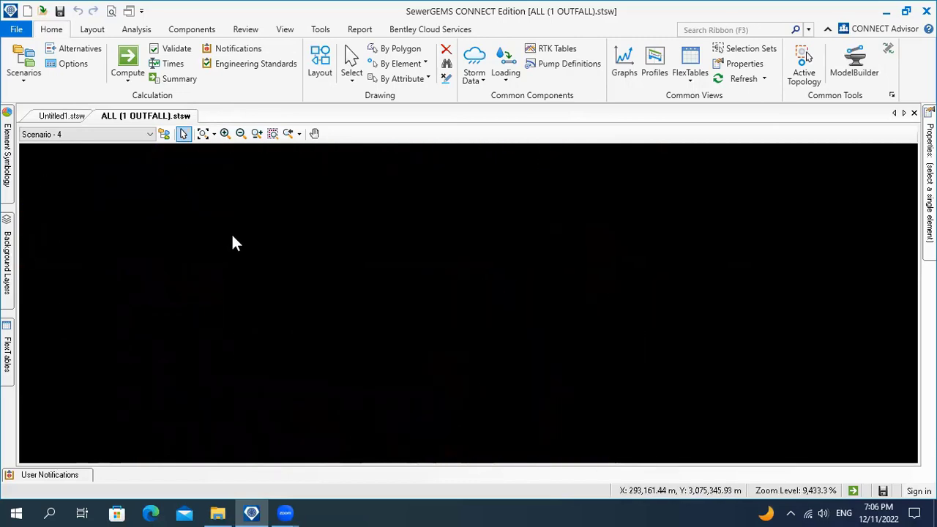
scroll(244, 234, down, 8)
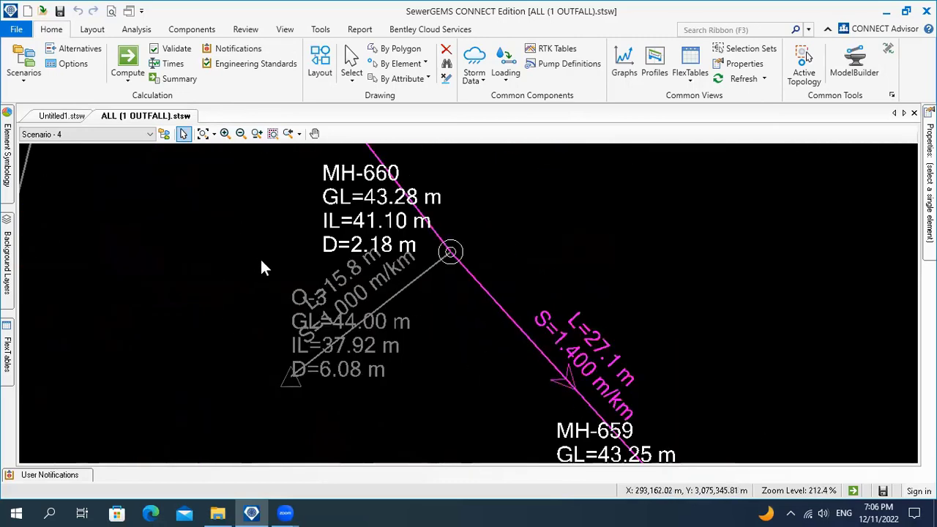
scroll(262, 260, down, 1)
scroll(319, 307, down, 5)
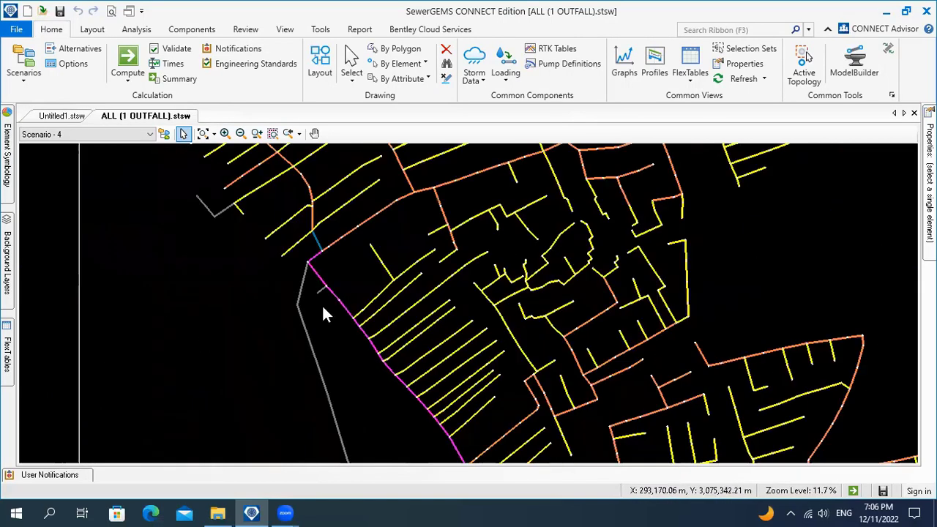
scroll(323, 307, down, 3)
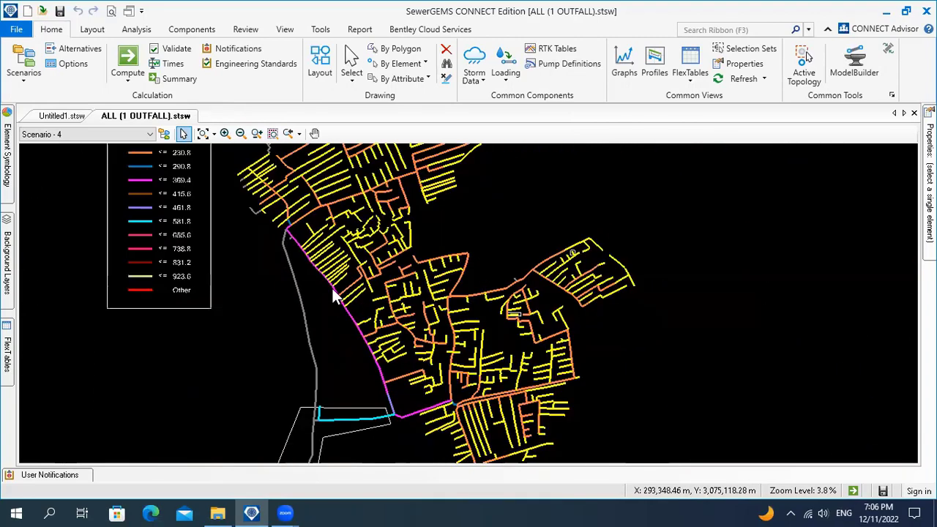
Examine the conduit length and slope labels and the manhole annotations on the yellow branches near MH-1382.
scroll(332, 287, down, 1)
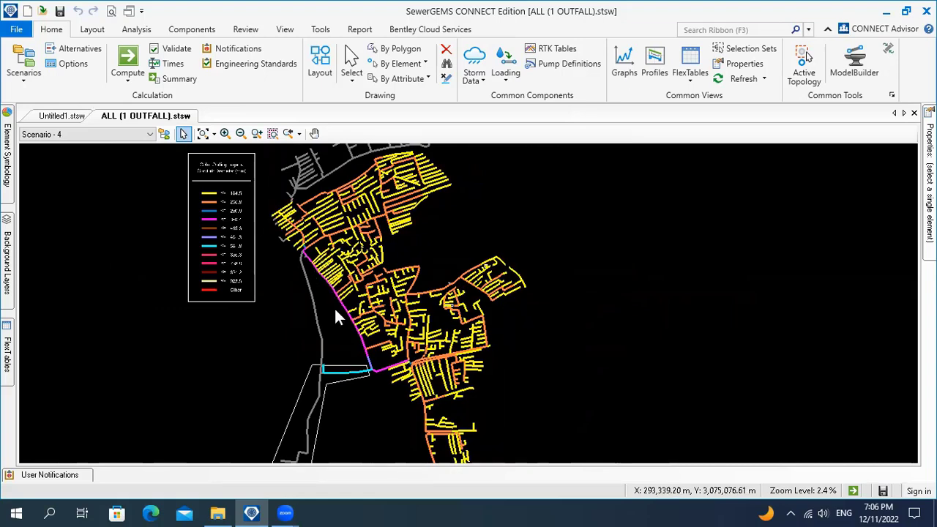
drag(333, 307, 294, 244)
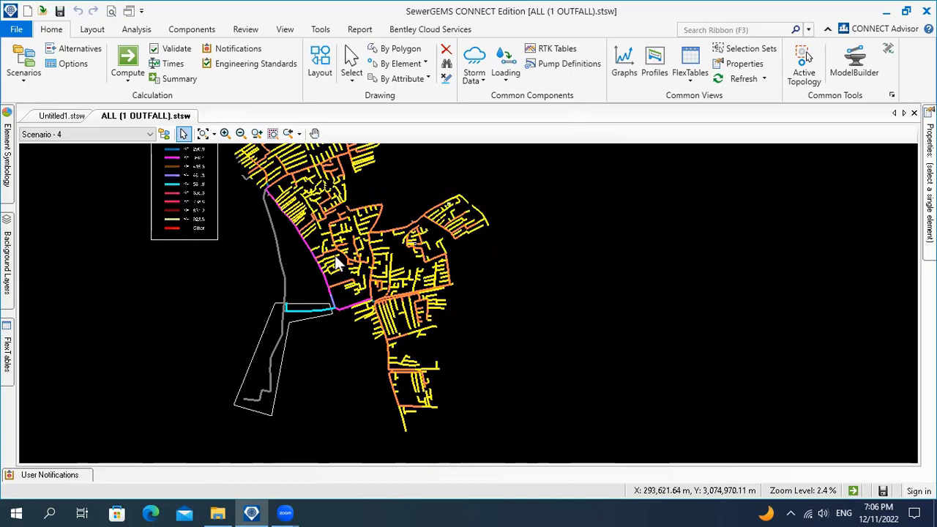
scroll(327, 266, up, 5)
scroll(349, 284, up, 7)
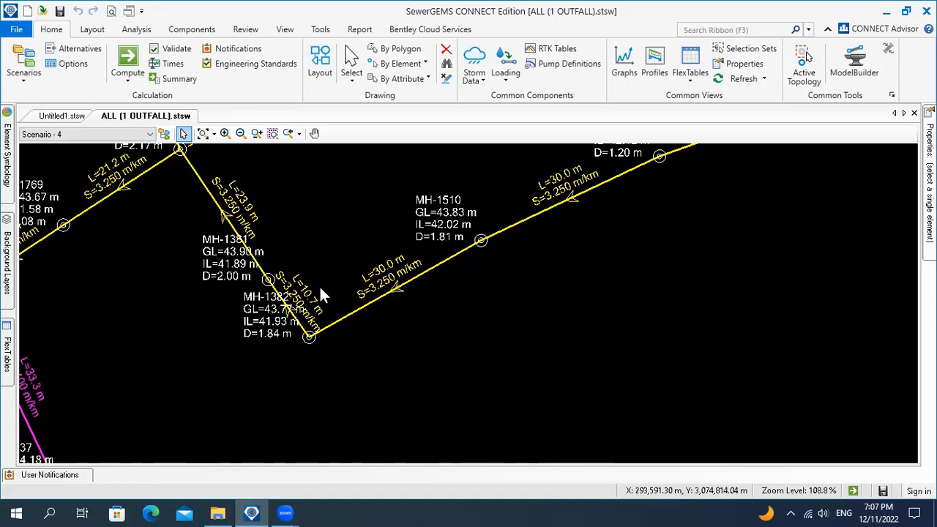
scroll(330, 286, down, 5)
drag(339, 303, 293, 293)
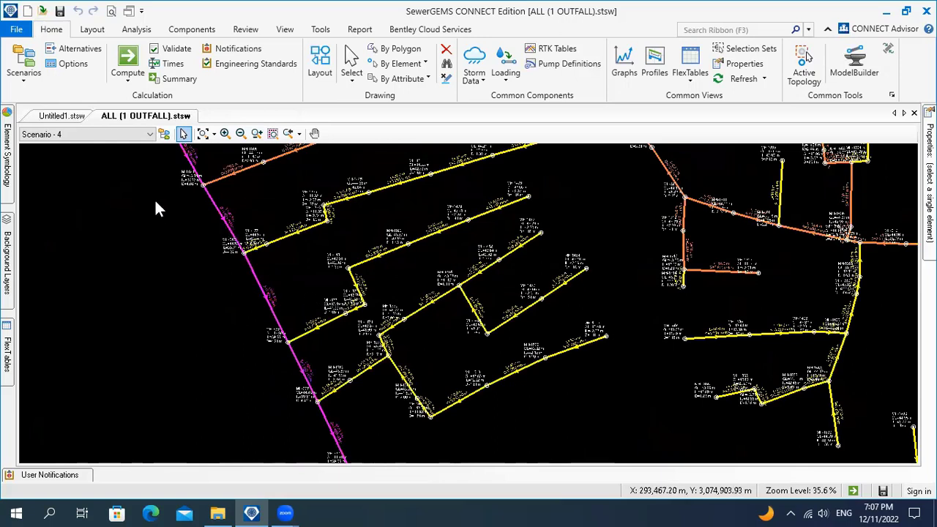
Return to the Untitled1 project and start a new color coding for conduits based on the Diameter field.
click(45, 118)
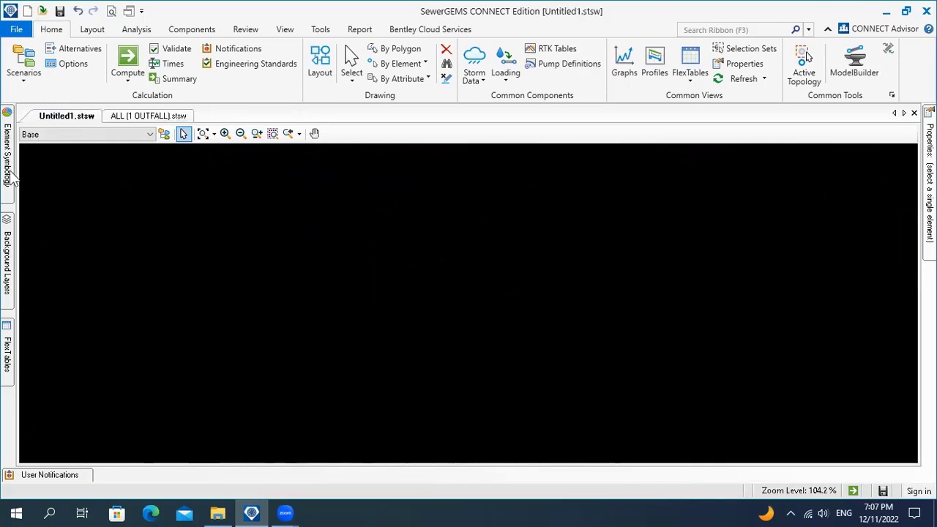
click(9, 173)
right_click(64, 166)
mouse_move(108, 174)
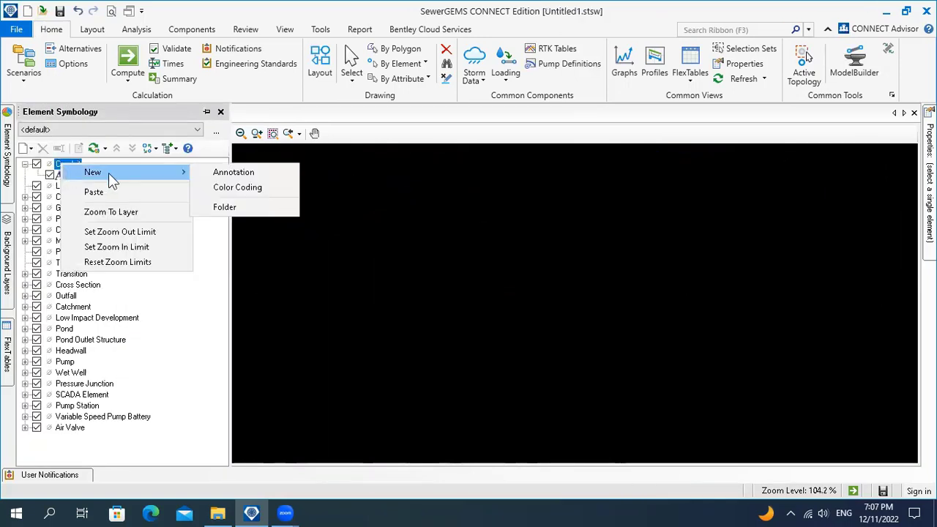
click(225, 189)
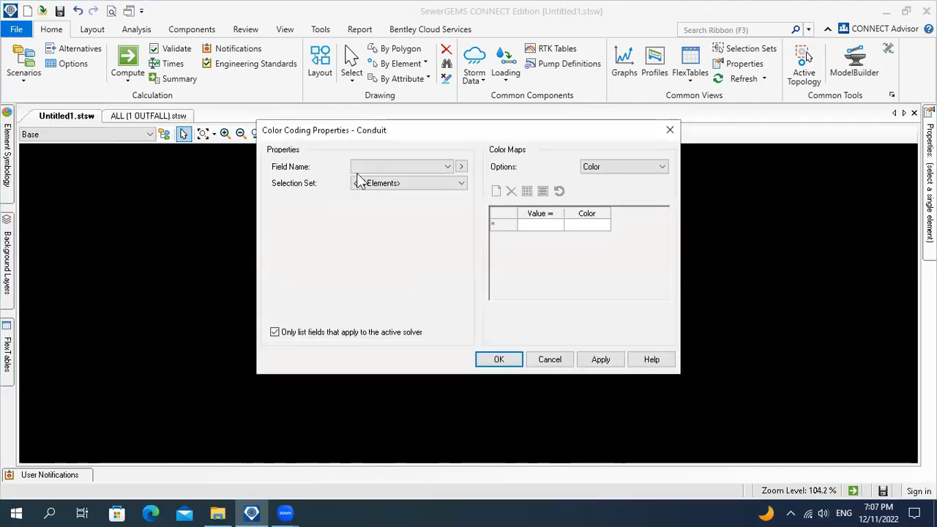
click(370, 169)
key(d)
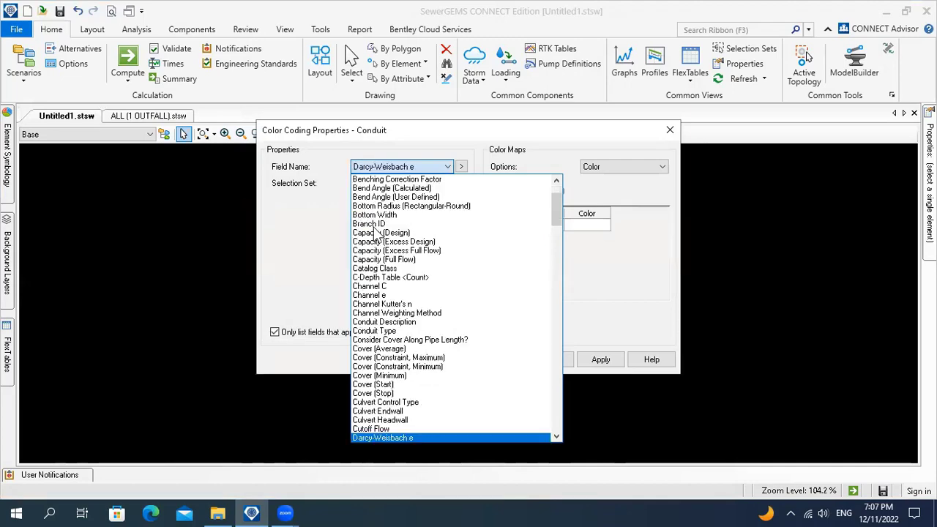
scroll(384, 322, down, 8)
scroll(388, 341, down, 3)
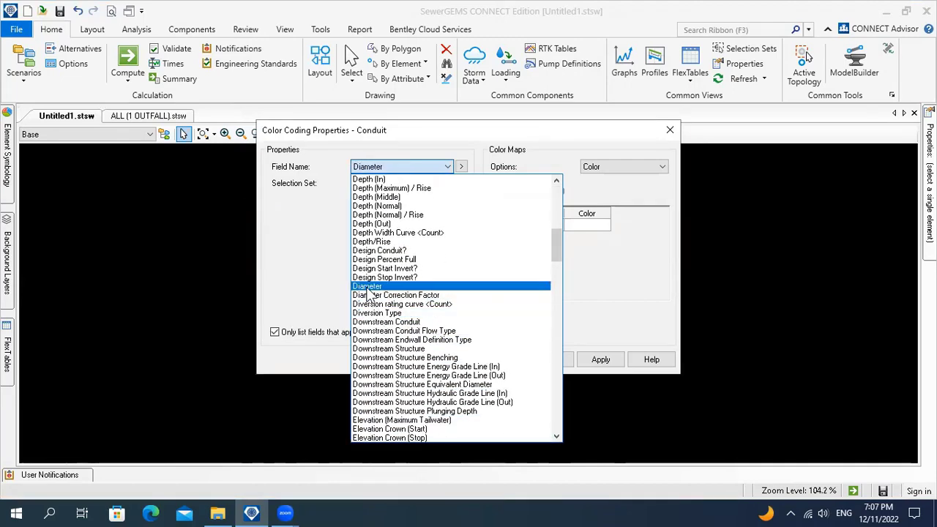
click(369, 286)
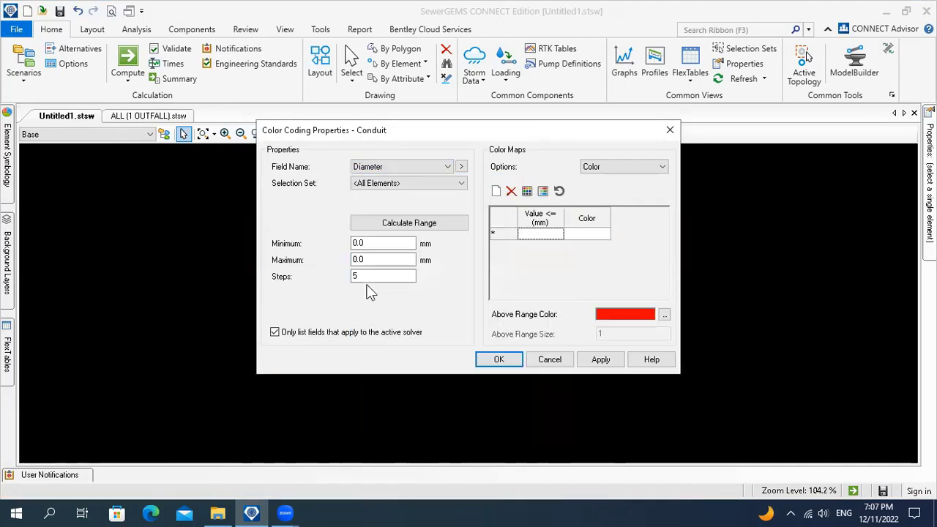
Add diameter limits of 200, 300 and 400 mm to the conduit color map.
double_click(366, 243)
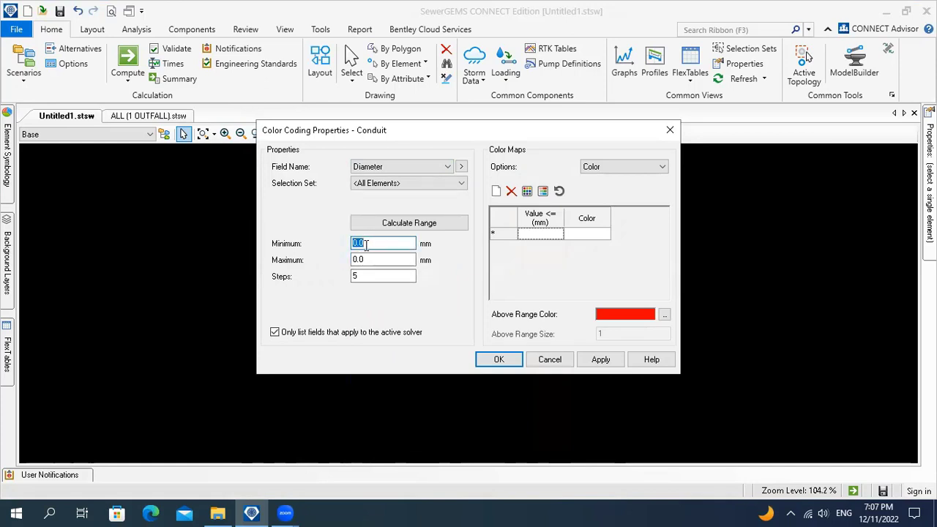
double_click(366, 259)
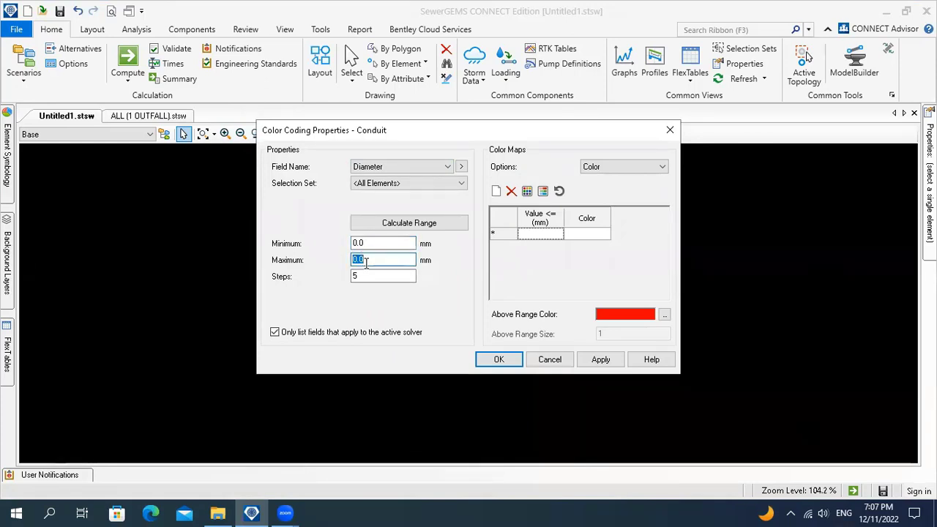
click(534, 236)
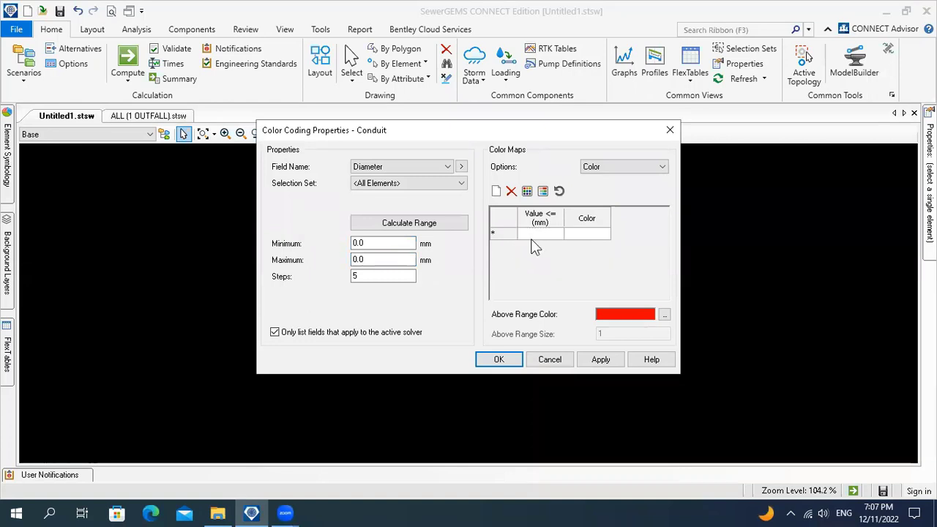
text(200)
key(Return)
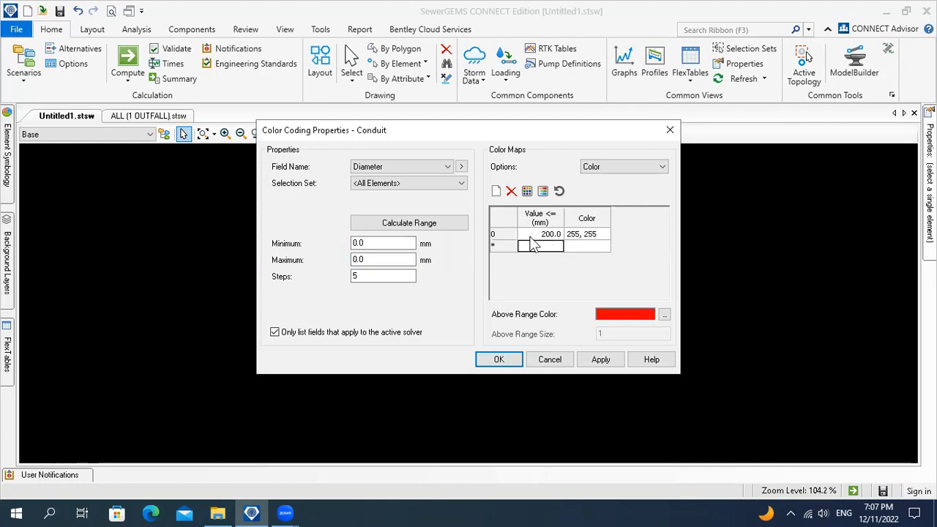
text(300)
key(Return)
text(400)
key(Return)
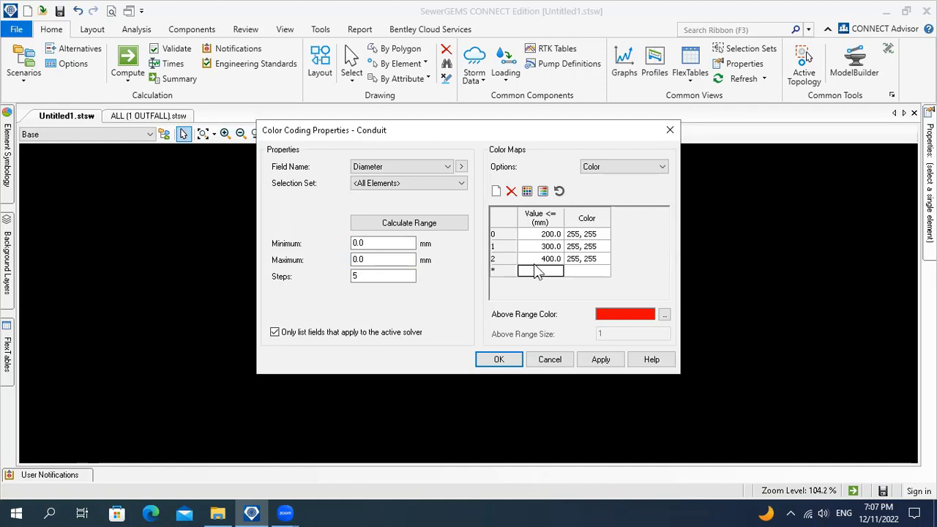
Assign orange to the 200 mm diameter limit and green to the 300 mm limit.
double_click(593, 234)
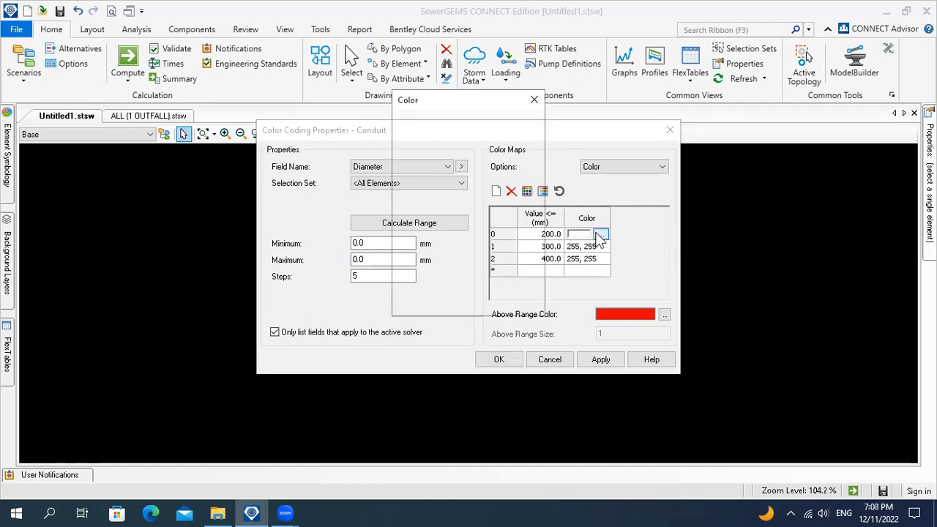
click(423, 164)
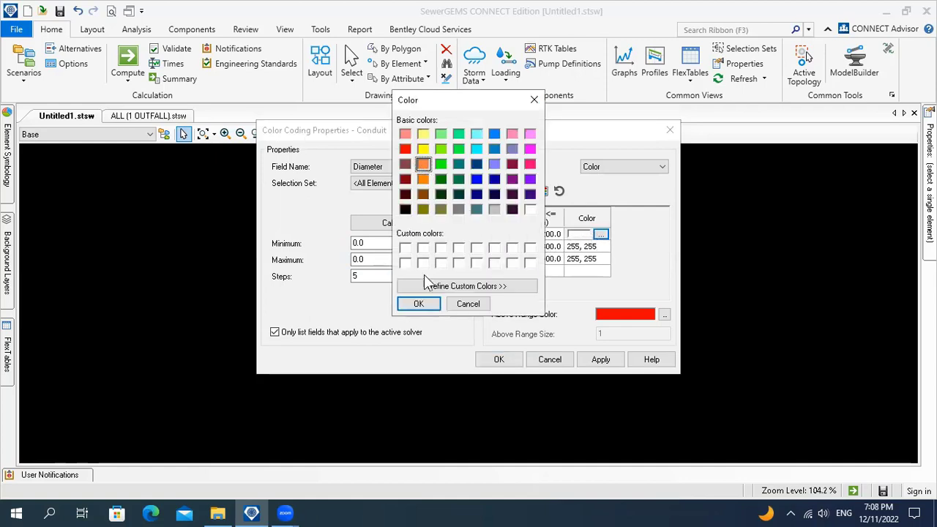
click(418, 304)
click(595, 247)
click(599, 248)
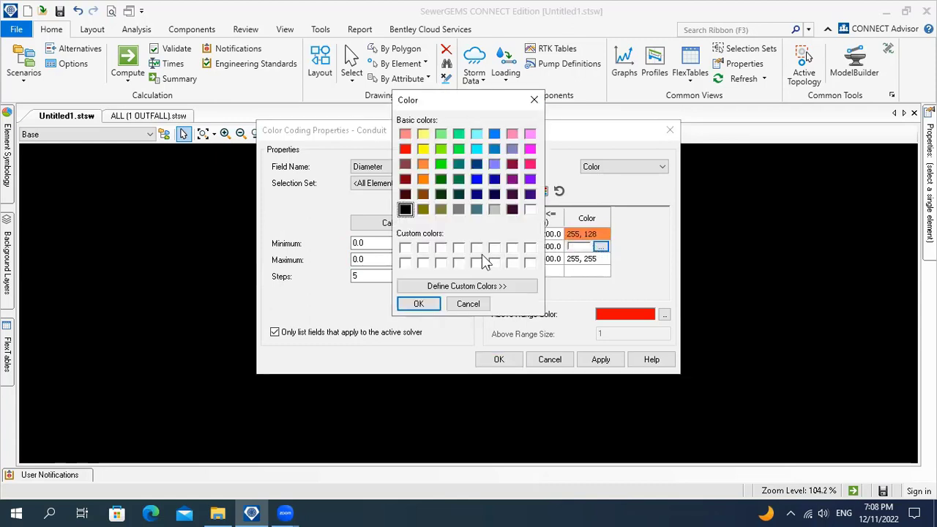
click(440, 164)
click(418, 303)
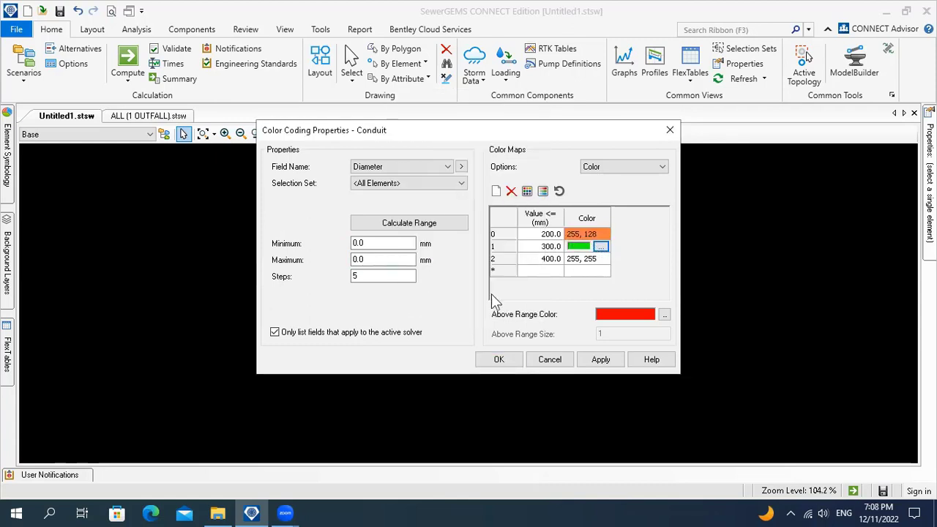
Assign cyan to the 400 mm diameter limit and apply the conduit color coding.
click(593, 259)
click(600, 260)
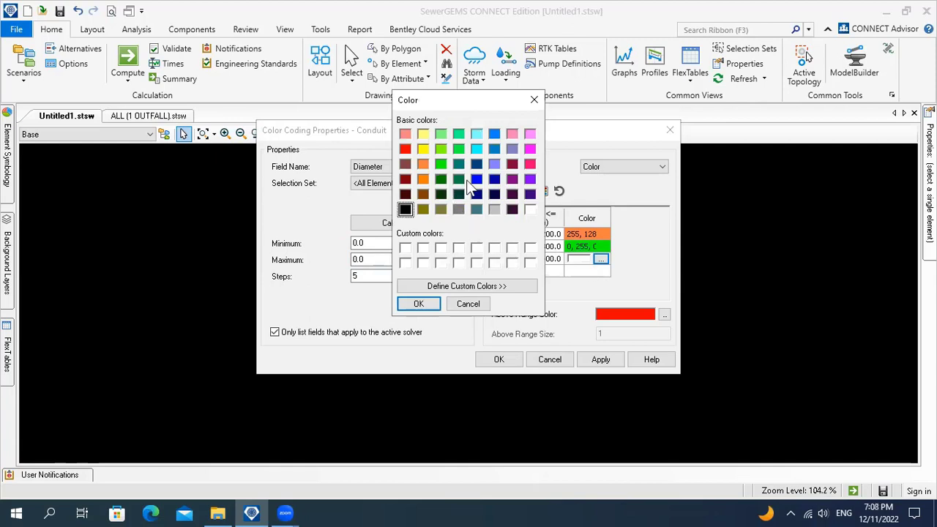
click(477, 149)
click(418, 304)
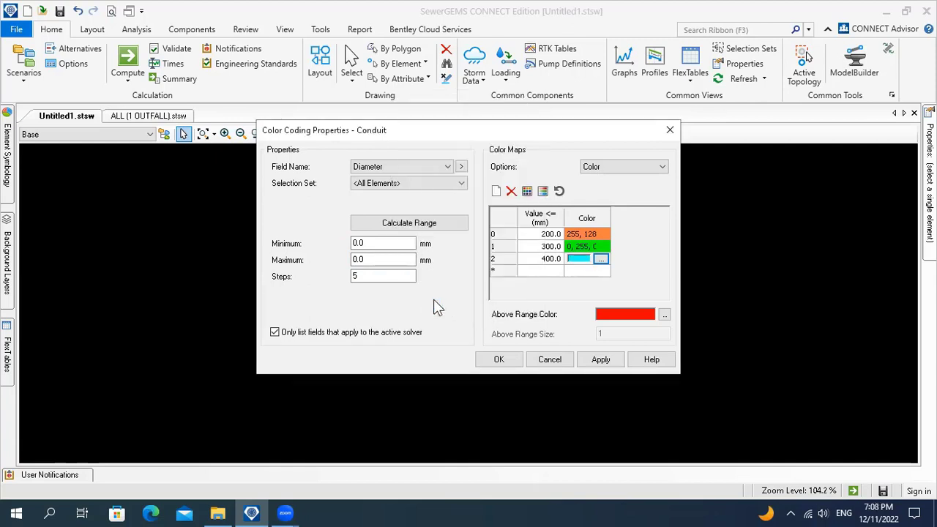
click(600, 360)
click(498, 360)
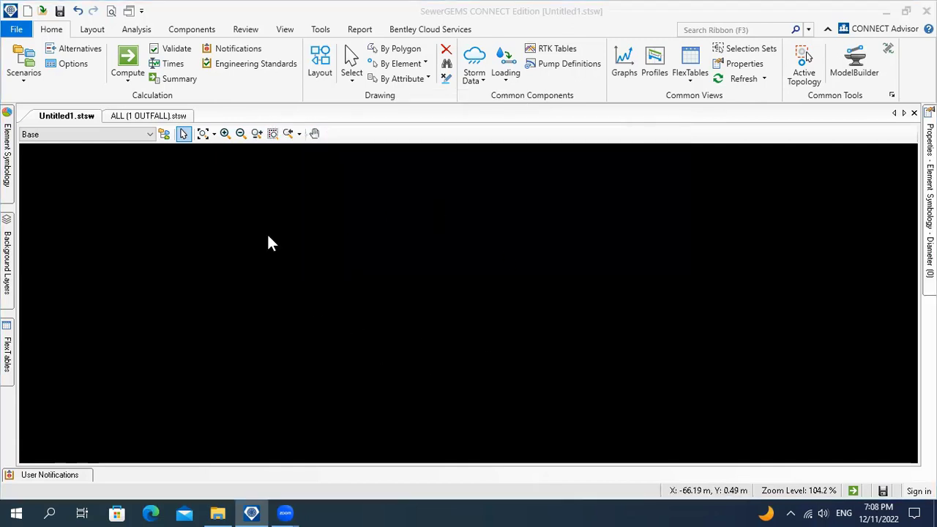
Insert the conduit Diameter color coding legend into the drawing and place it near the left edge of the view.
click(7, 154)
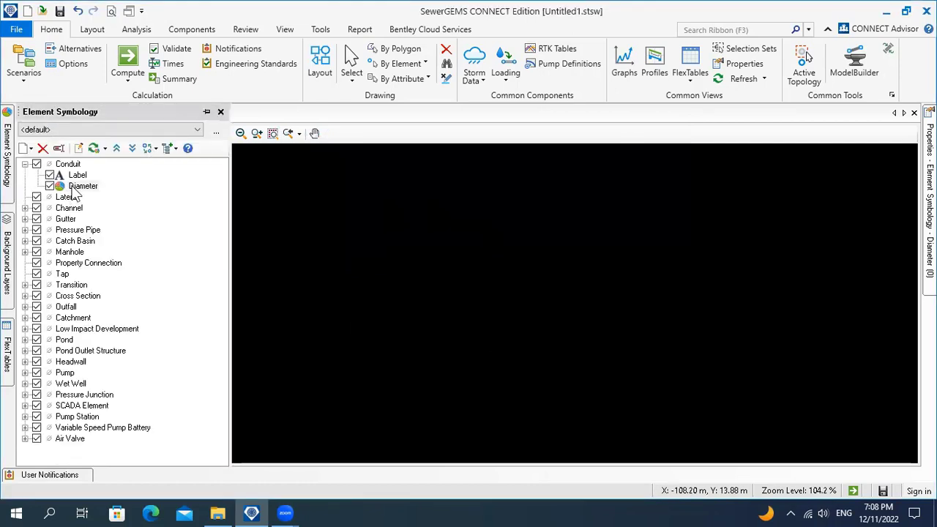
right_click(75, 187)
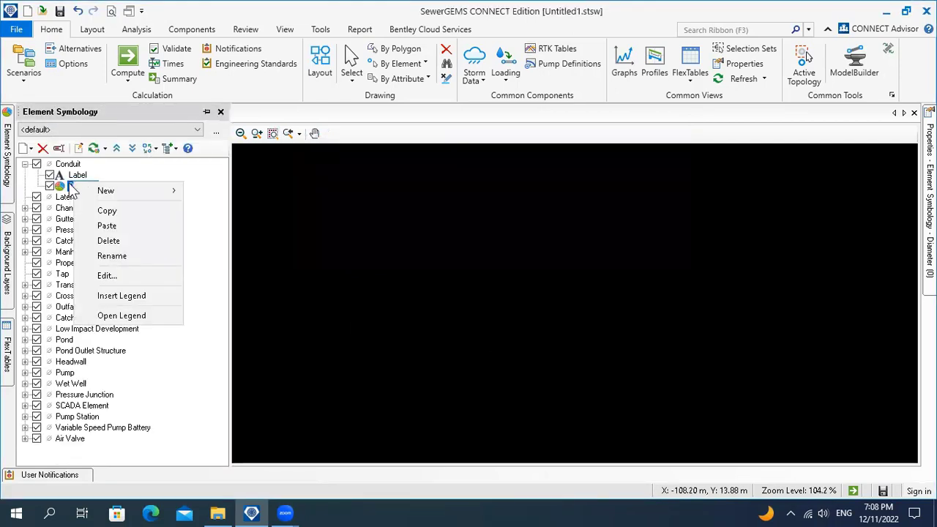
click(121, 295)
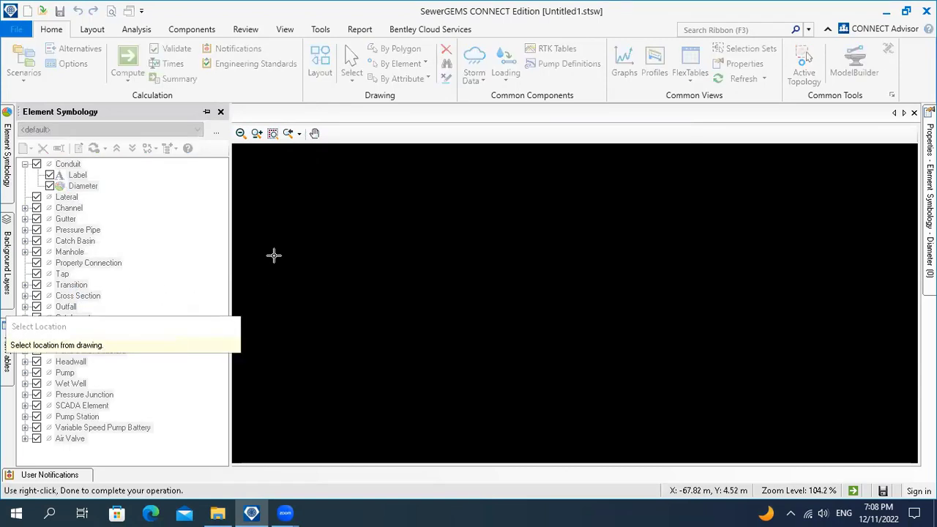
click(272, 255)
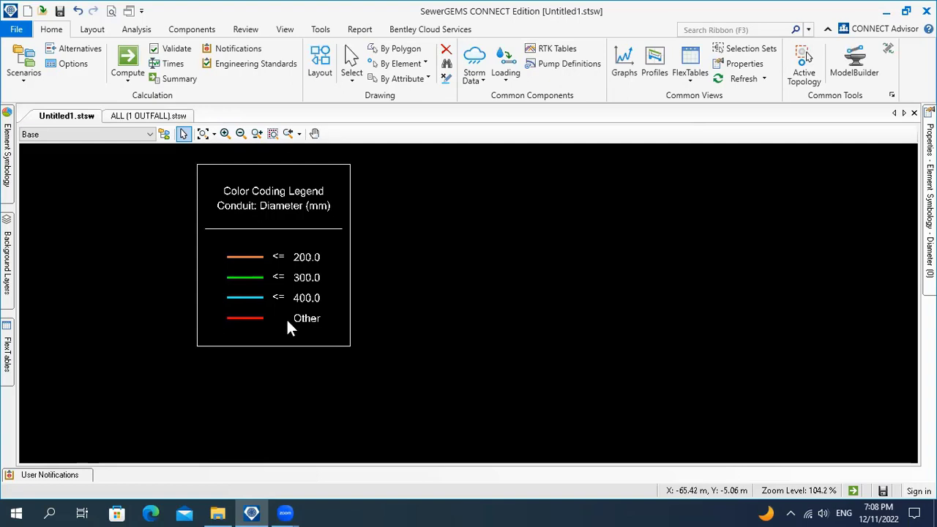
drag(330, 301, 204, 314)
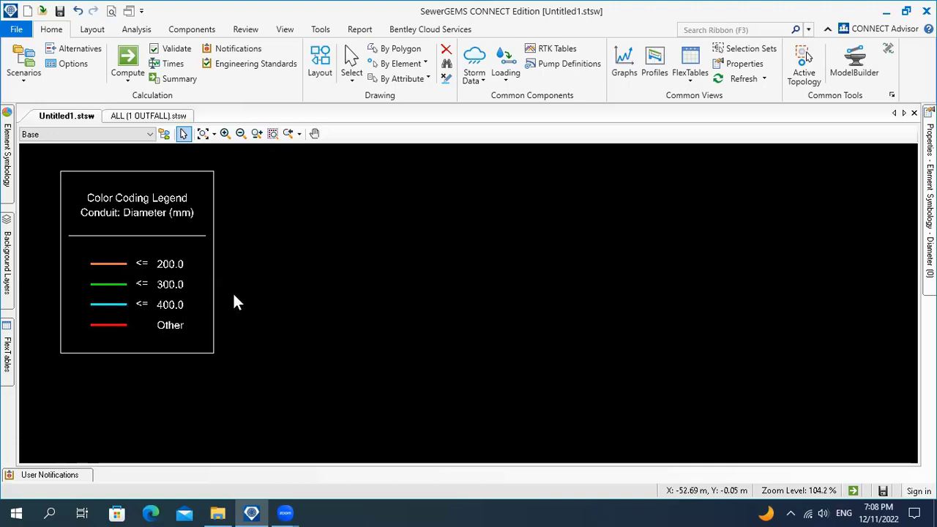
Switch to the ALL (1 OUTFALL) project and look over its color-coded network.
click(146, 116)
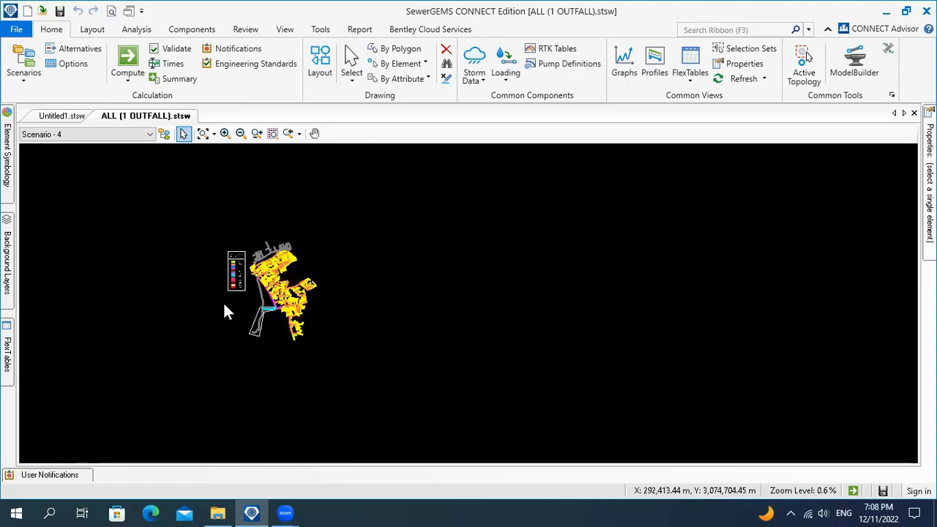
scroll(271, 296, up, 2)
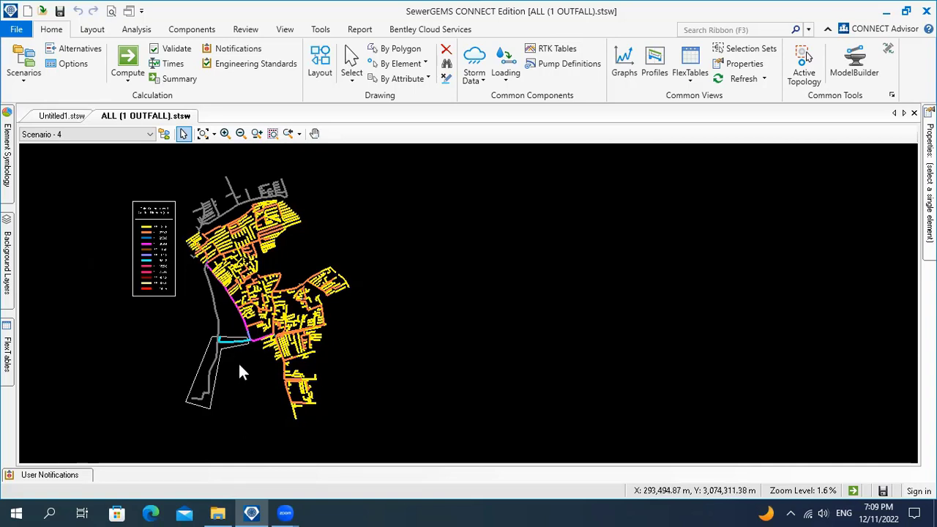
Start a DXF export of the network with the file name dss.
click(16, 30)
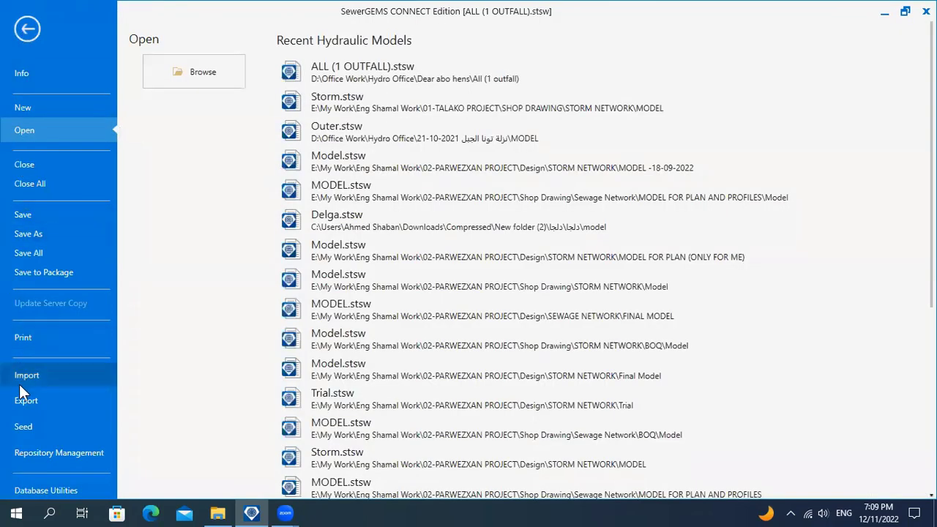
click(23, 403)
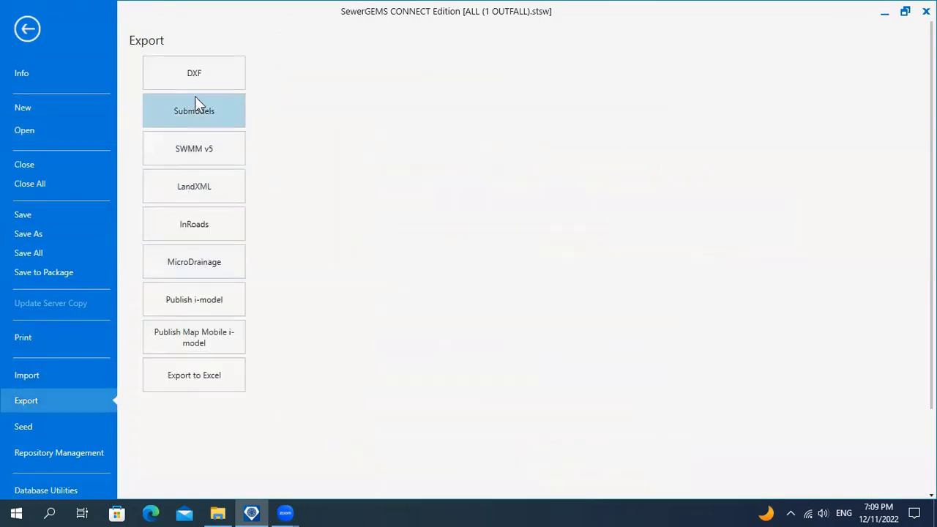
click(197, 74)
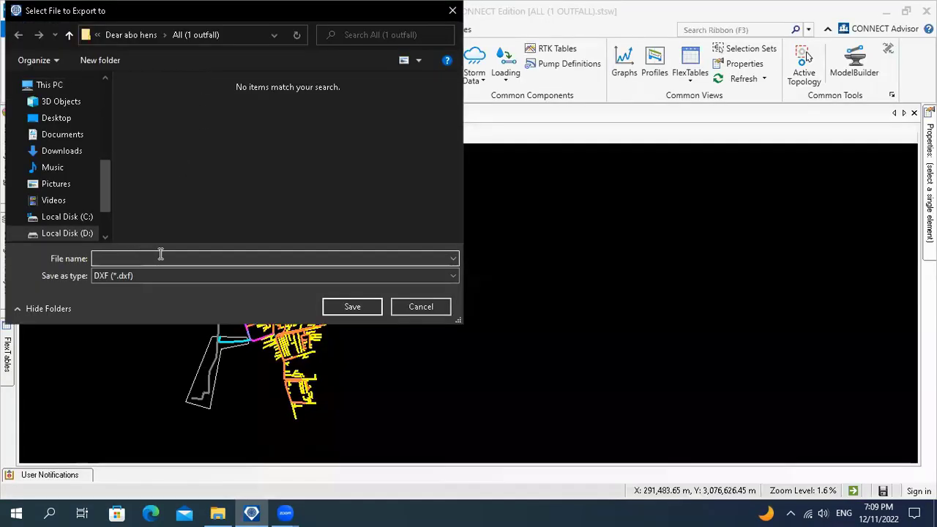
text(dss)
click(342, 306)
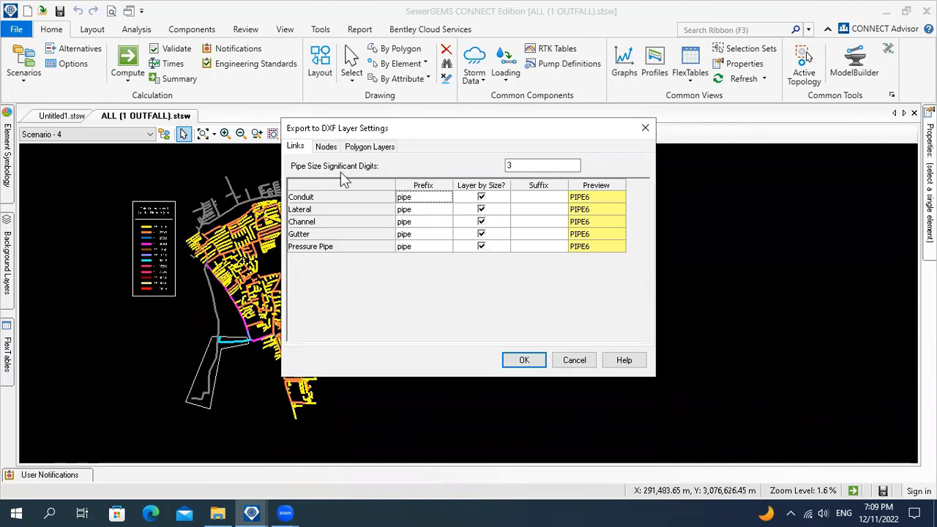
Try 6 as the pipe size significant digits in the DXF layer settings, and cancel the export.
click(510, 165)
key(BackSpace)
text(3)
click(514, 168)
double_click(514, 168)
text(6)
click(572, 360)
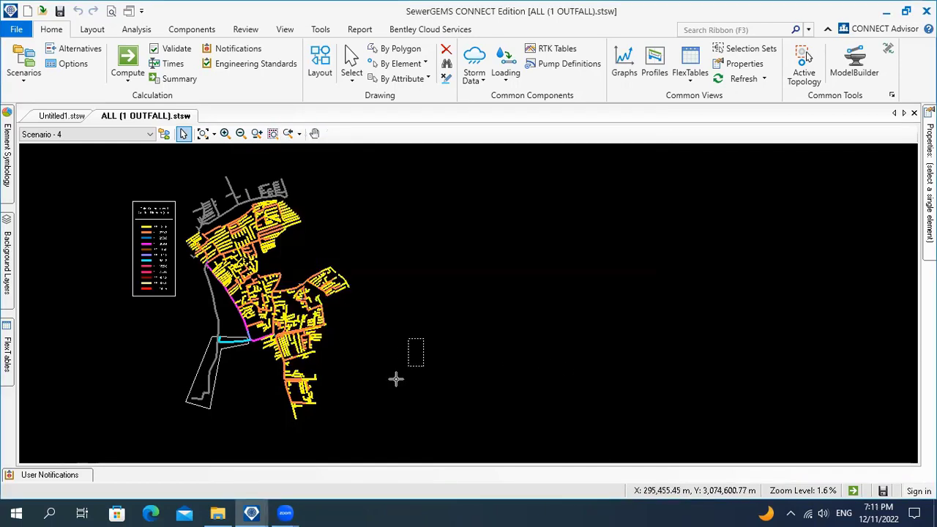
Examine the length, slope and flow direction labels on the magenta trunk conduit between MH-631 and MH-1881.
drag(337, 249, 385, 254)
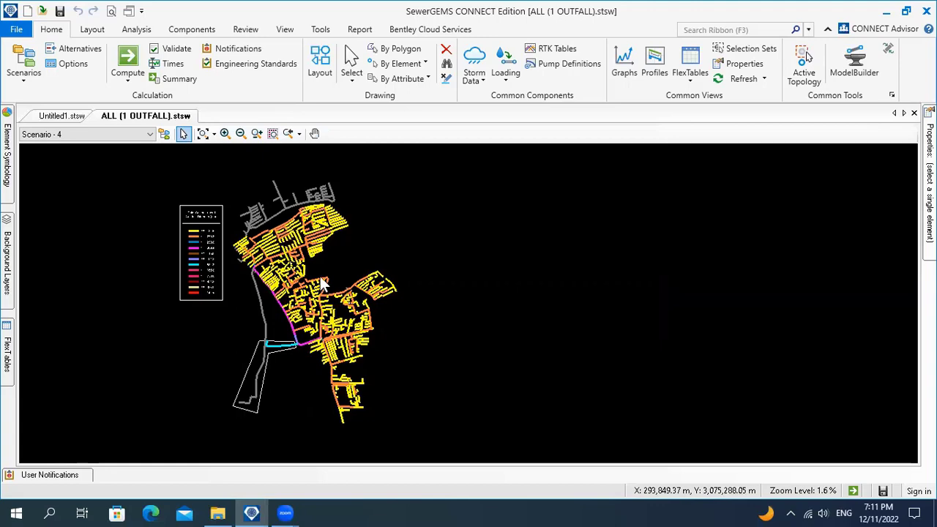
scroll(306, 309, up, 2)
scroll(293, 359, up, 8)
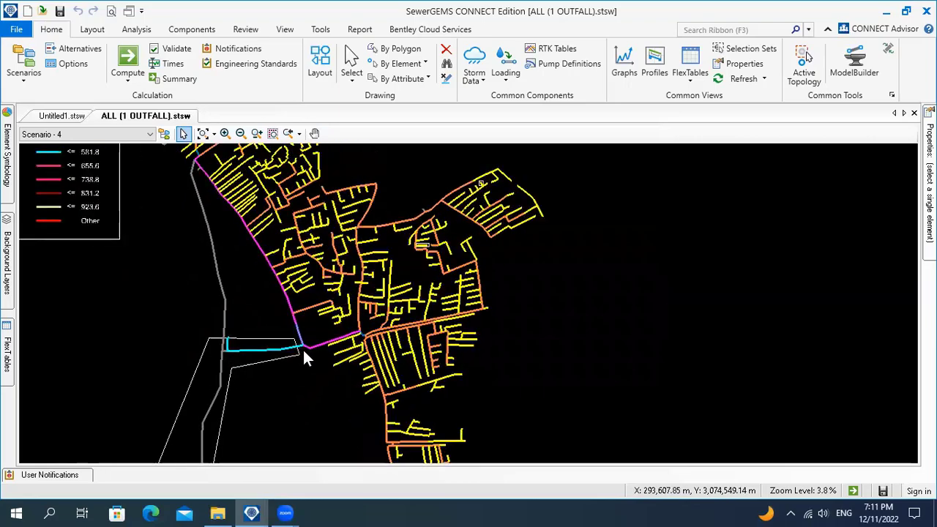
scroll(356, 341, up, 5)
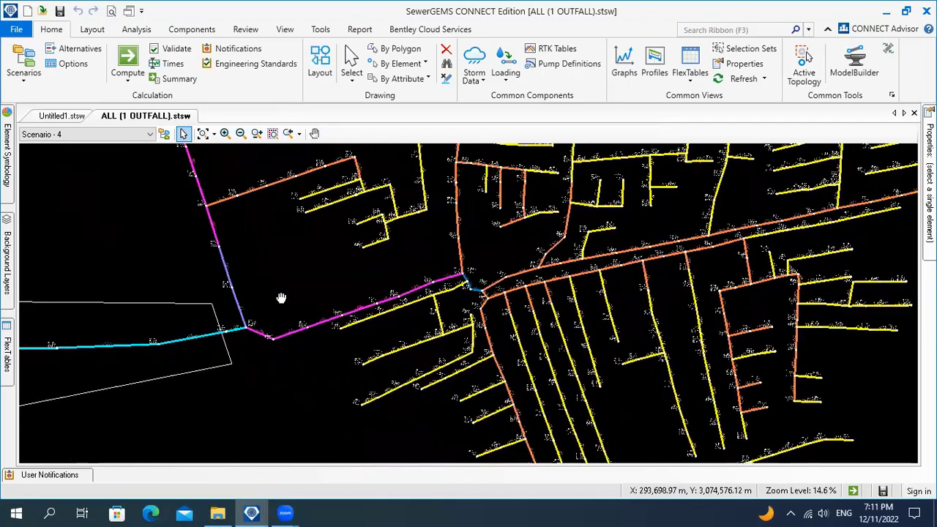
scroll(334, 337, up, 2)
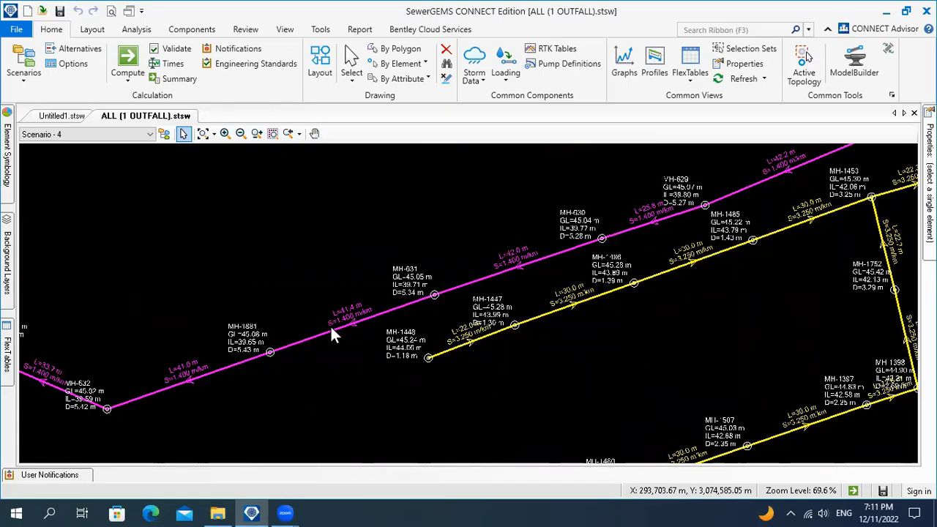
scroll(344, 329, up, 3)
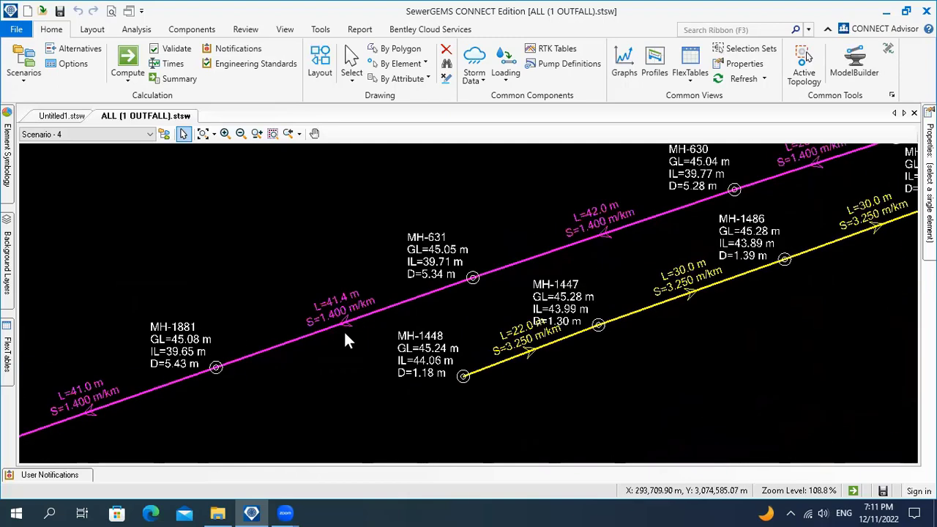
scroll(314, 263, up, 2)
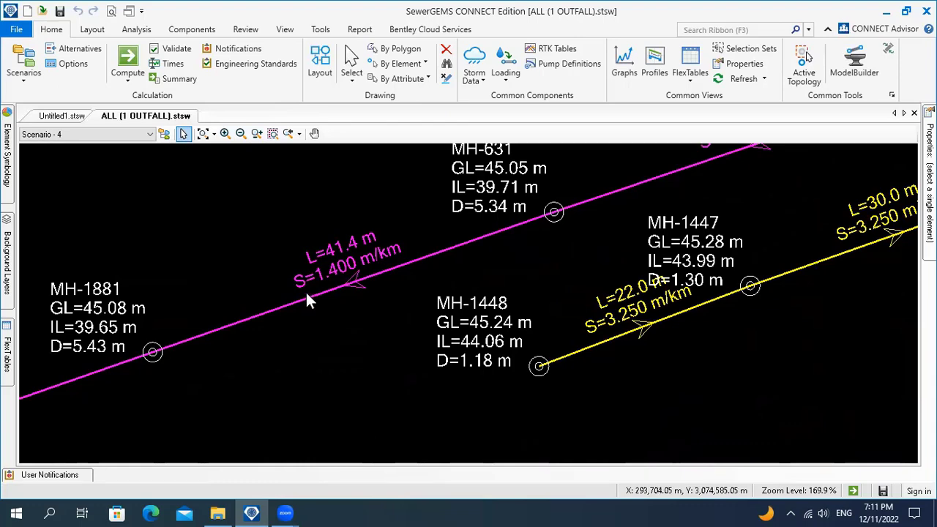
Compare the ground level, invert level and depth annotations at manholes MH-1881 and MH-631.
drag(162, 343, 291, 331)
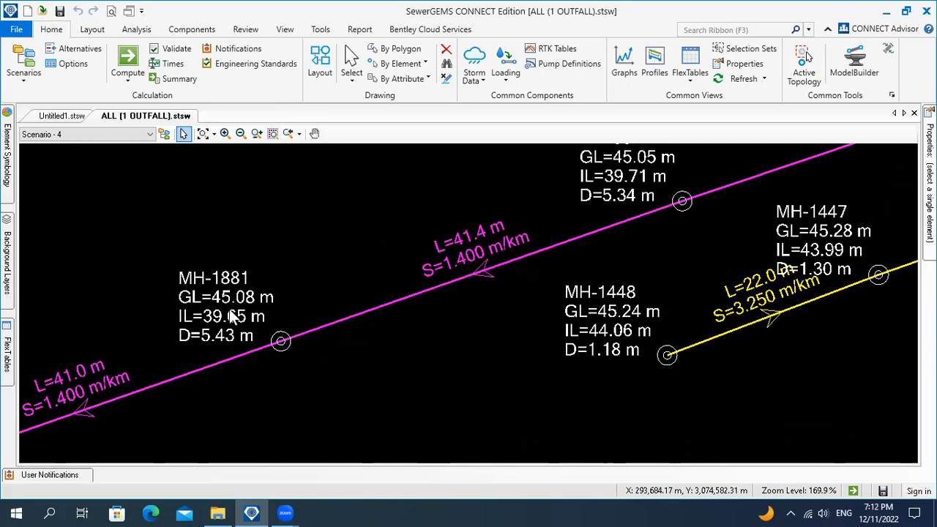
mouse_move(272, 268)
mouse_down()
mouse_move(251, 297)
mouse_move(210, 317)
mouse_up()
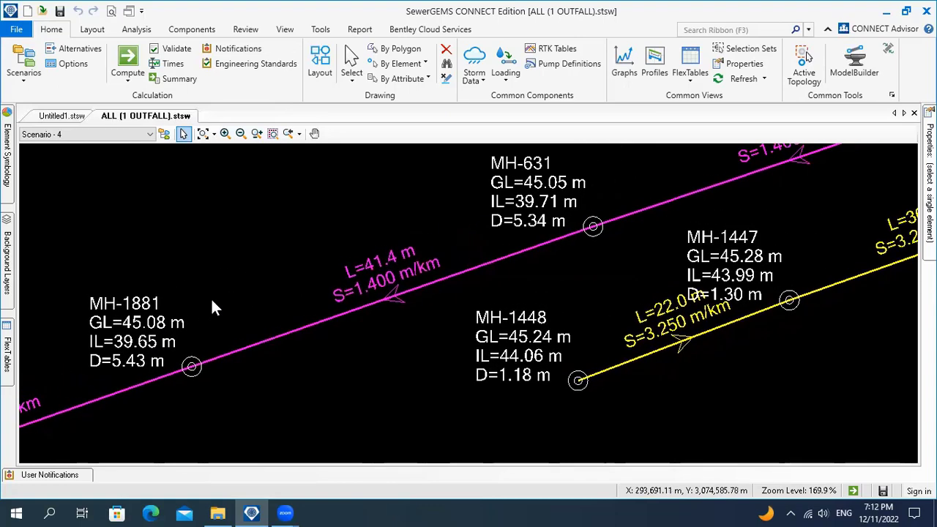
scroll(227, 285, down, 3)
scroll(290, 271, up, 2)
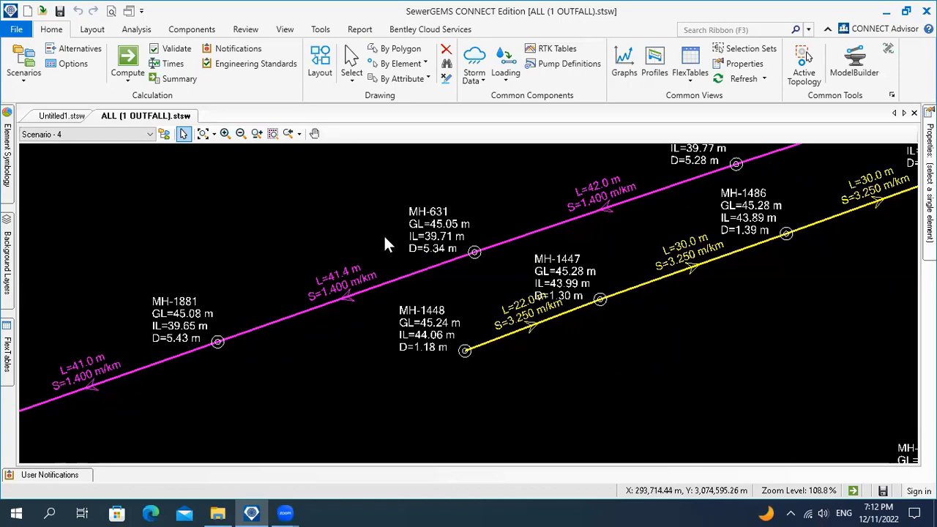
scroll(340, 291, up, 3)
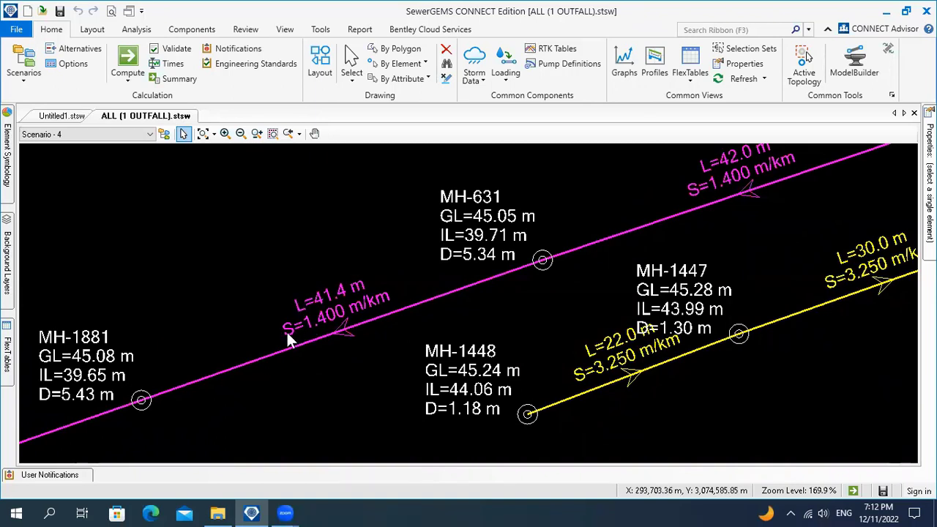
drag(337, 256, 368, 241)
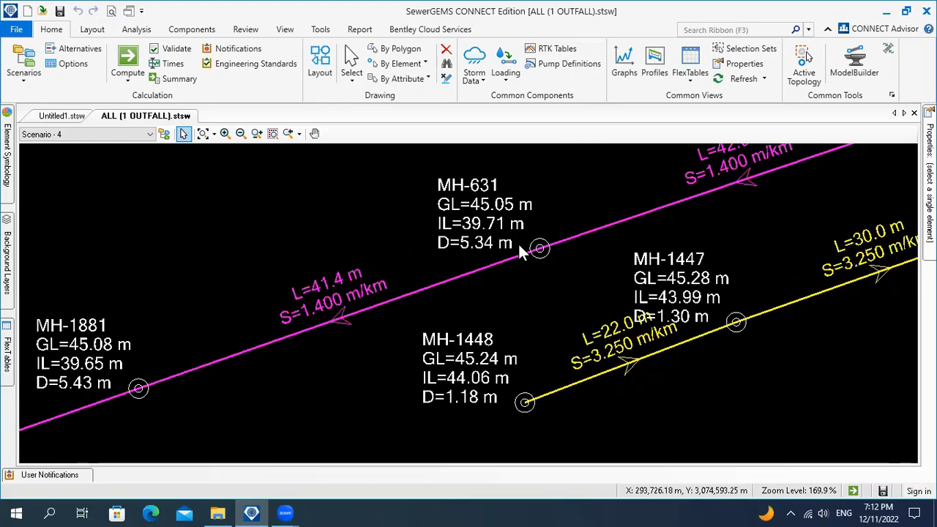
scroll(446, 245, down, 5)
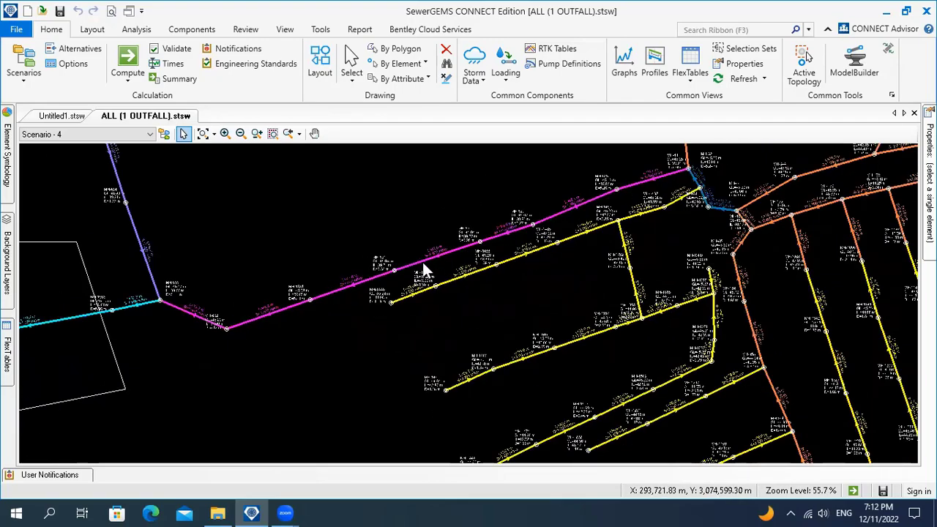
scroll(361, 265, down, 6)
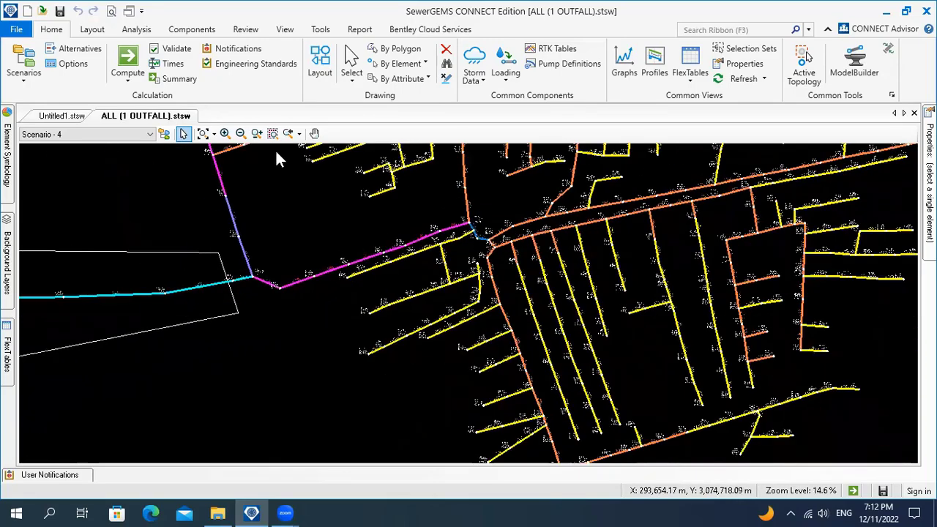
click(192, 31)
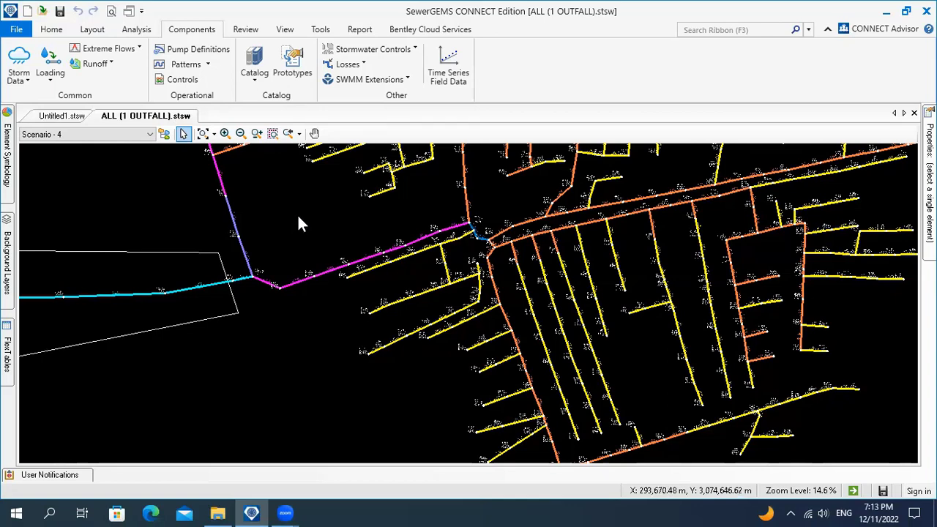
scroll(298, 211, down, 3)
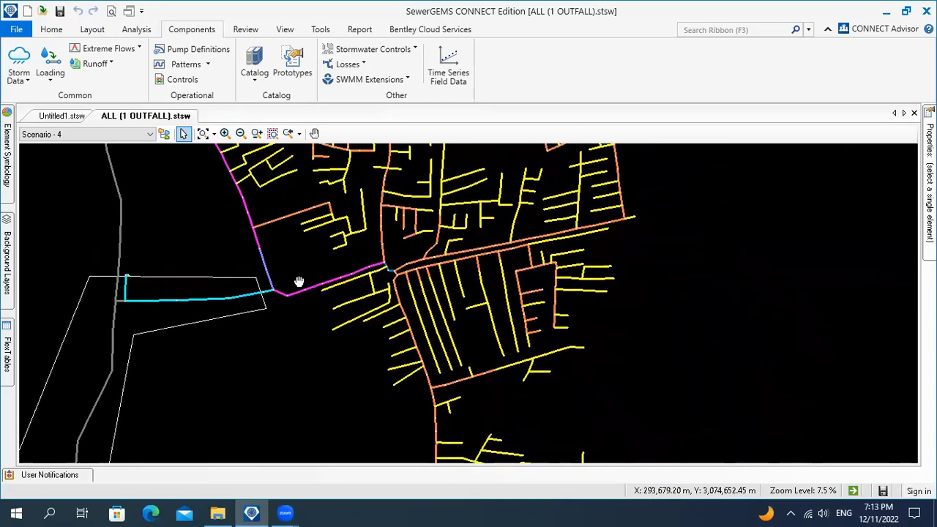
scroll(299, 282, down, 3)
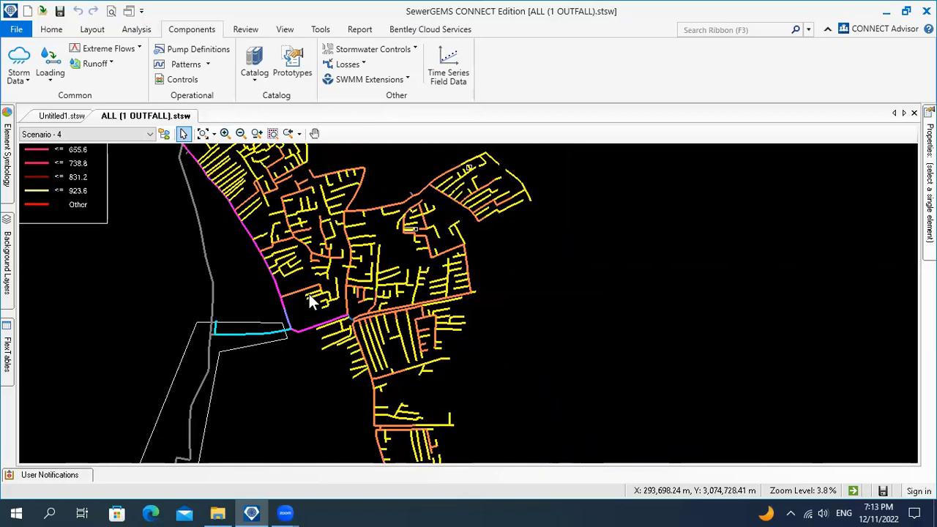
Create a new profile labelled Profile - 1 and start selecting its elements from the drawing.
click(62, 30)
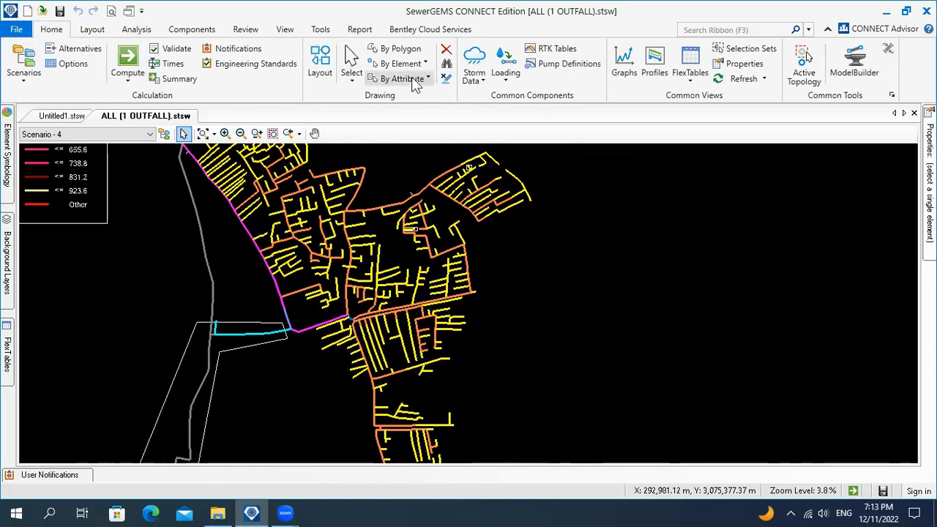
click(655, 76)
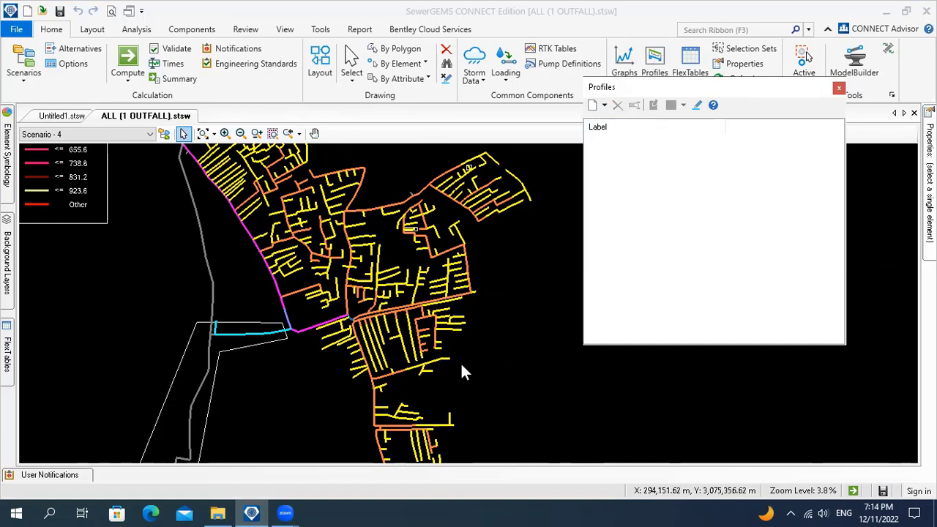
click(604, 107)
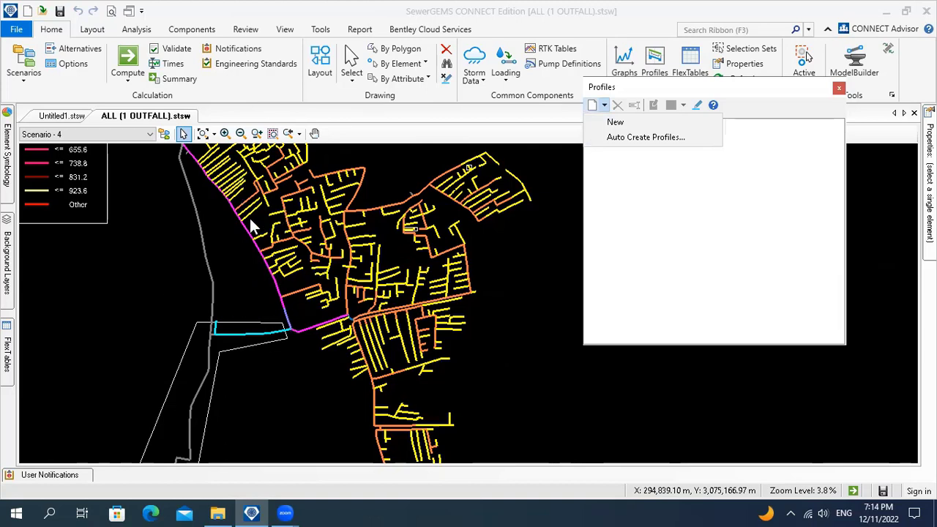
click(617, 124)
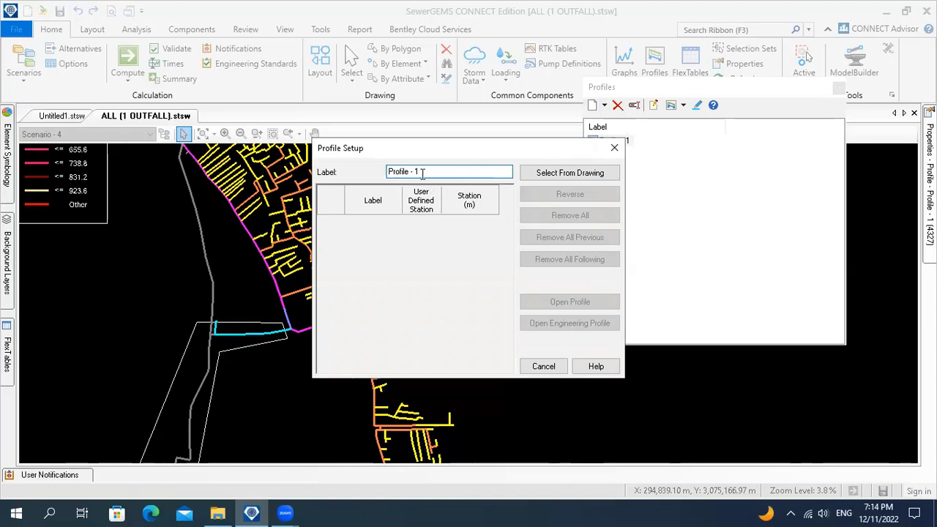
click(555, 173)
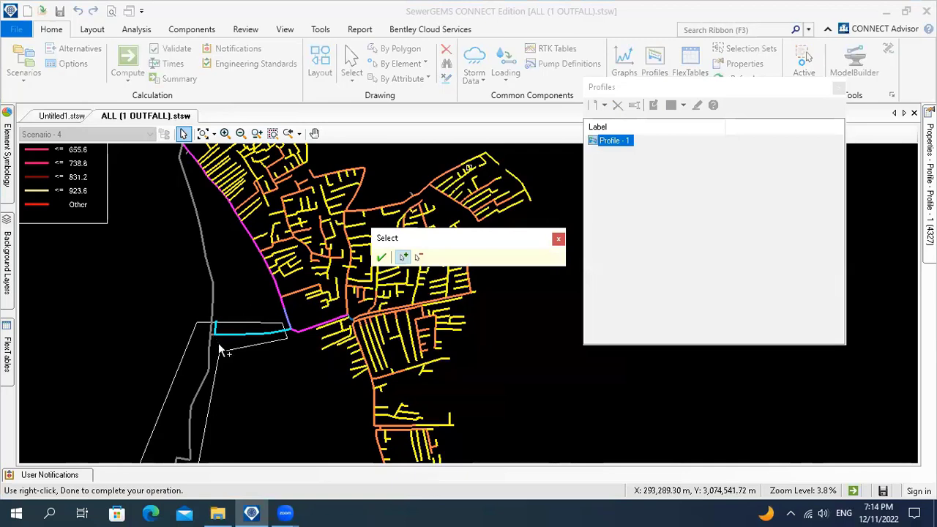
Pick the outfall at the downstream end of the cyan trunk line as the profile's first element.
scroll(239, 294, up, 4)
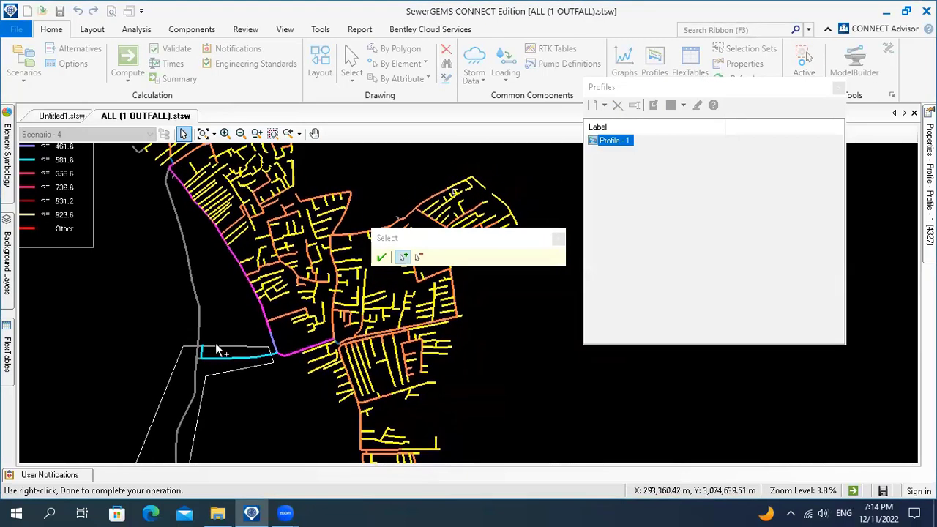
scroll(206, 350, up, 4)
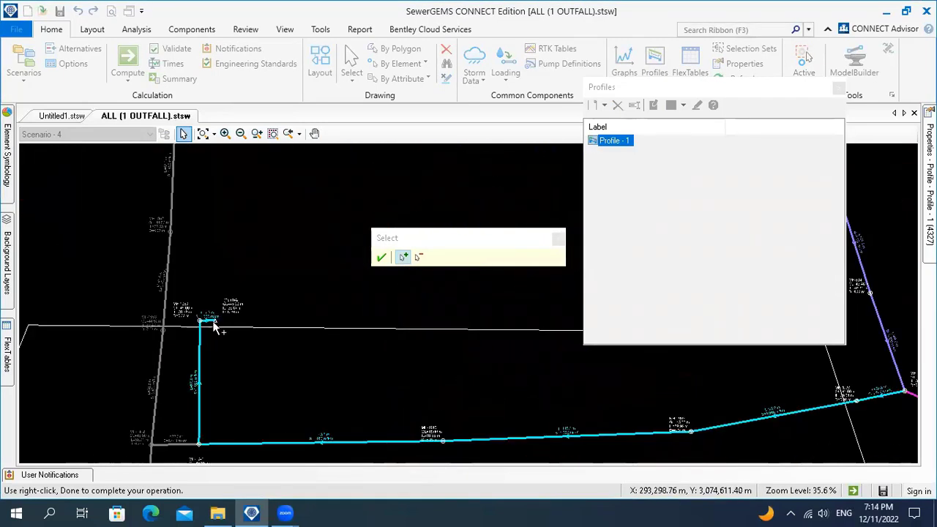
scroll(252, 265, down, 5)
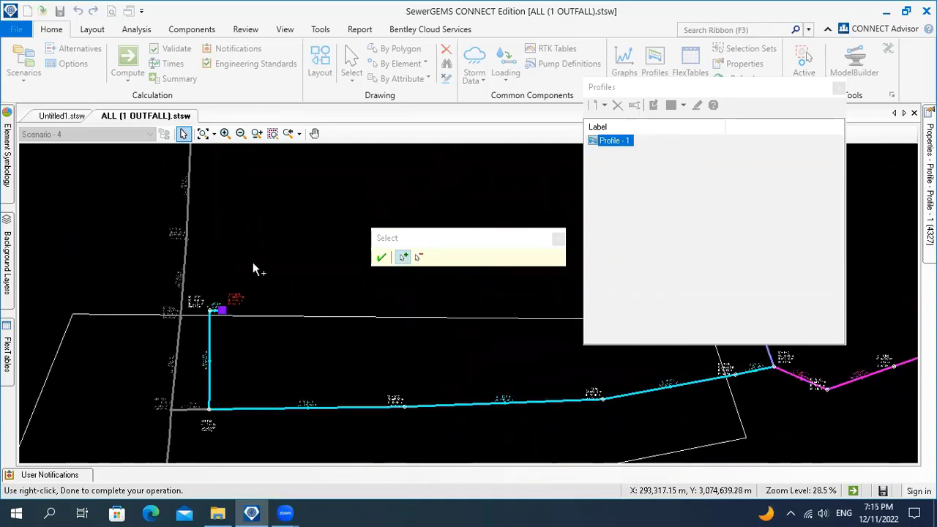
Extend the profile route from the outfall to the far upstream manhole of the yellow branch at the network's northeast edge.
scroll(223, 274, down, 3)
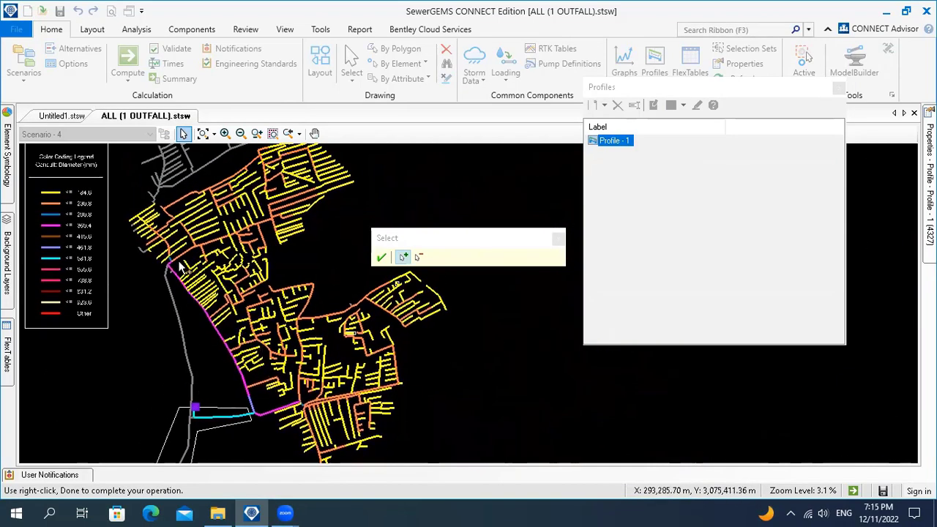
scroll(190, 245, up, 3)
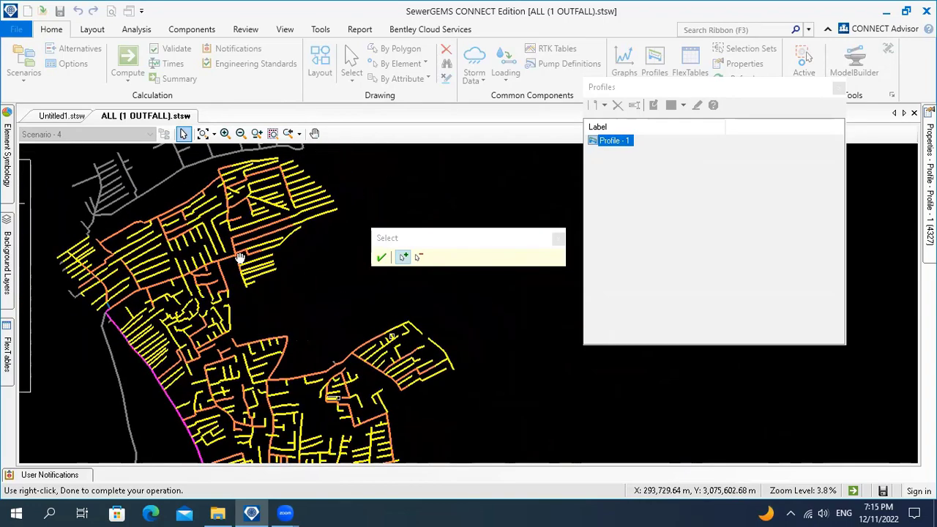
scroll(328, 209, up, 3)
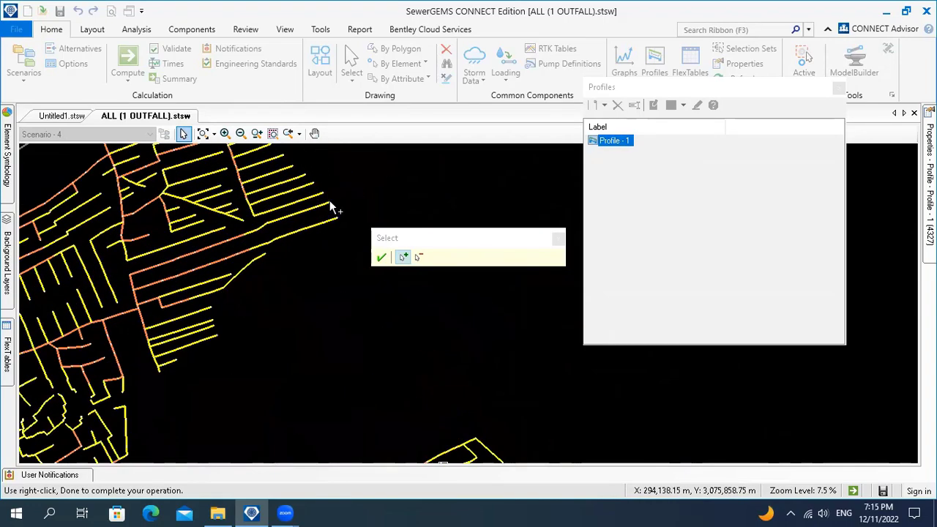
scroll(329, 205, up, 5)
click(329, 202)
scroll(278, 235, down, 5)
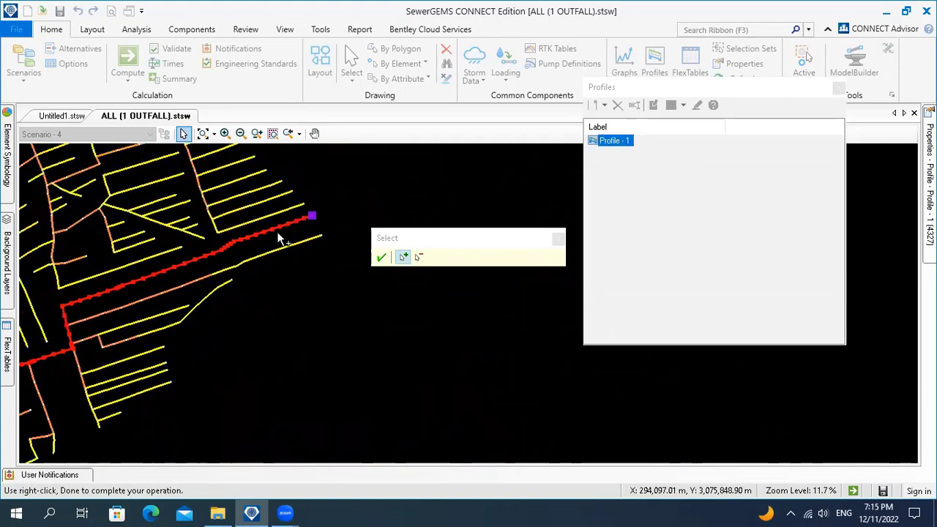
Check both ends of the highlighted route across the network and accept the selection for Profile - 1.
scroll(254, 258, down, 5)
scroll(212, 333, up, 2)
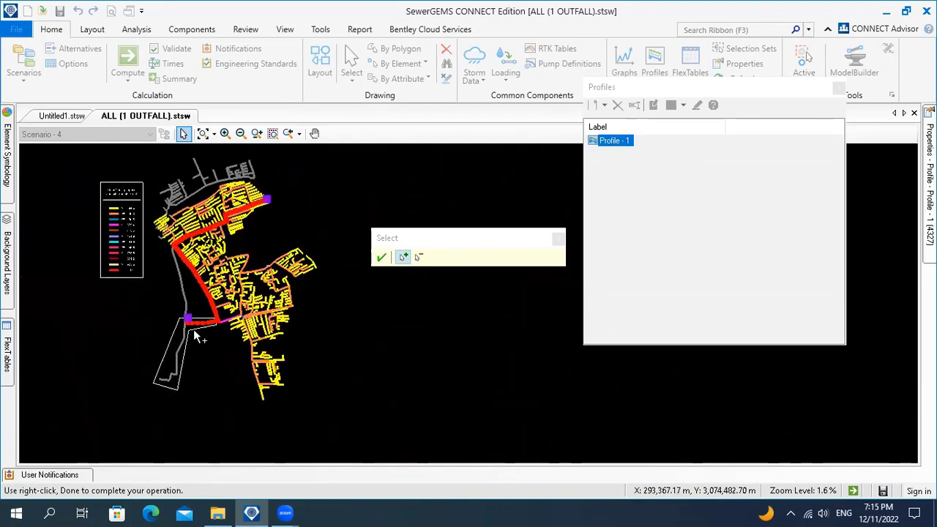
drag(255, 225, 262, 264)
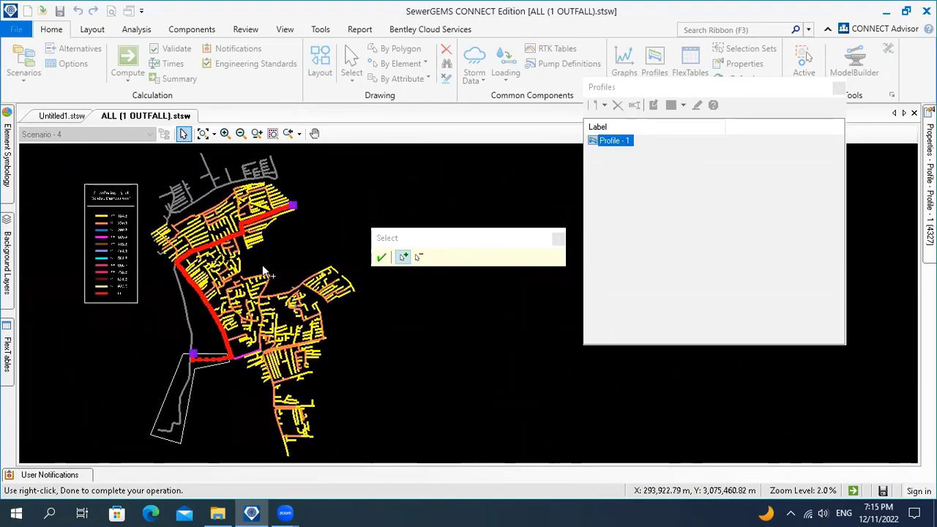
scroll(193, 356, up, 4)
scroll(197, 347, down, 4)
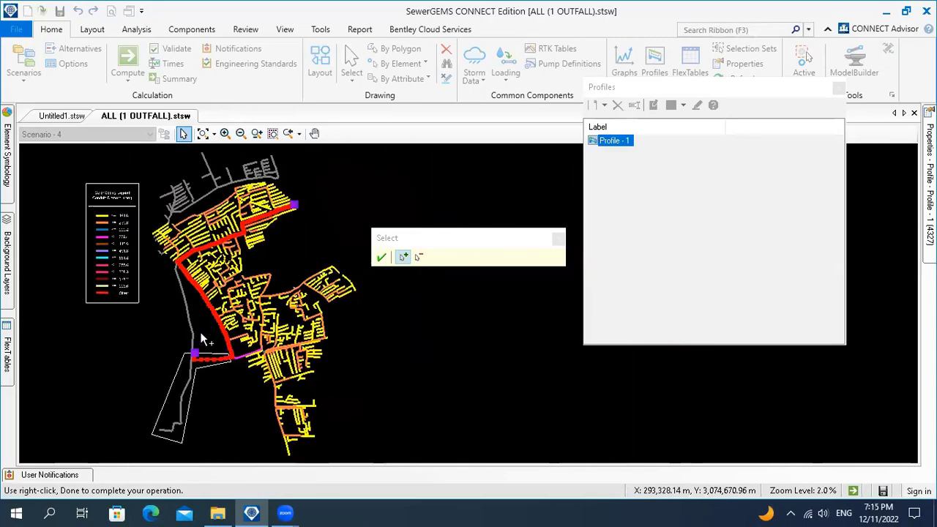
scroll(290, 205, up, 1)
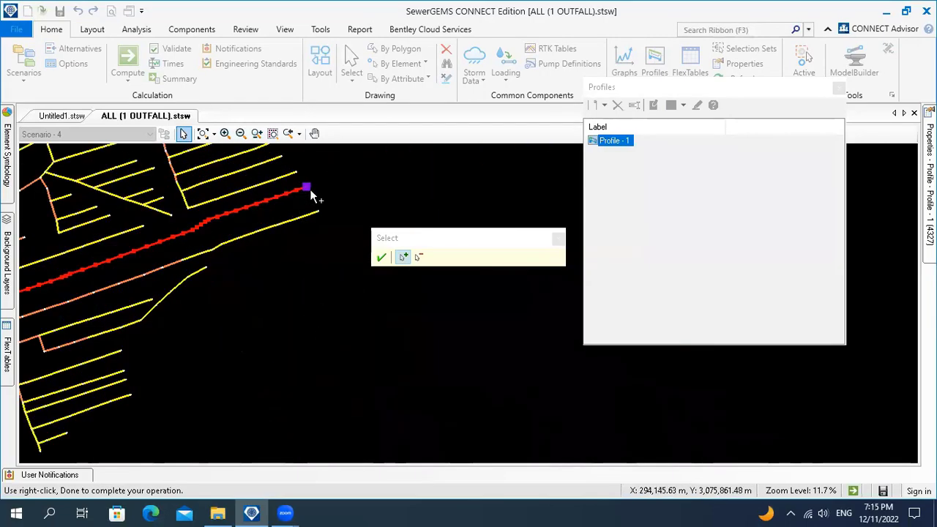
scroll(305, 192, down, 5)
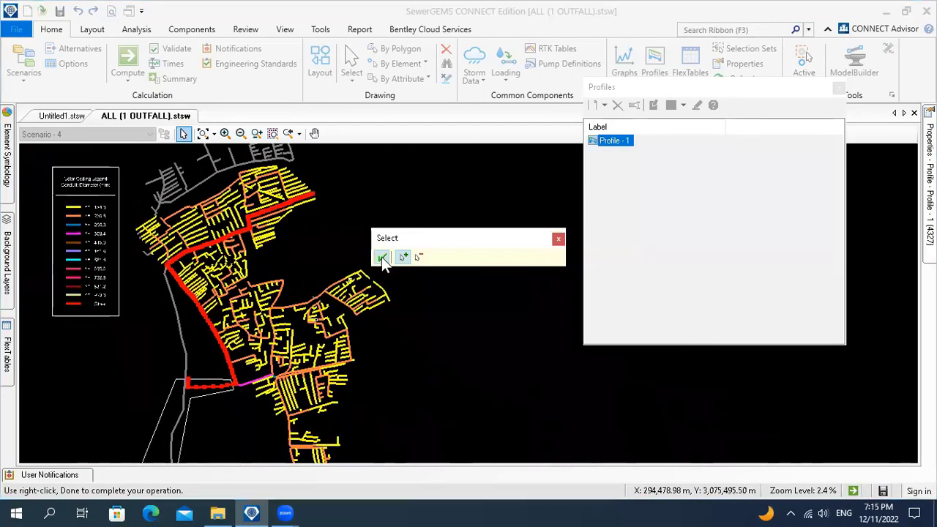
click(381, 257)
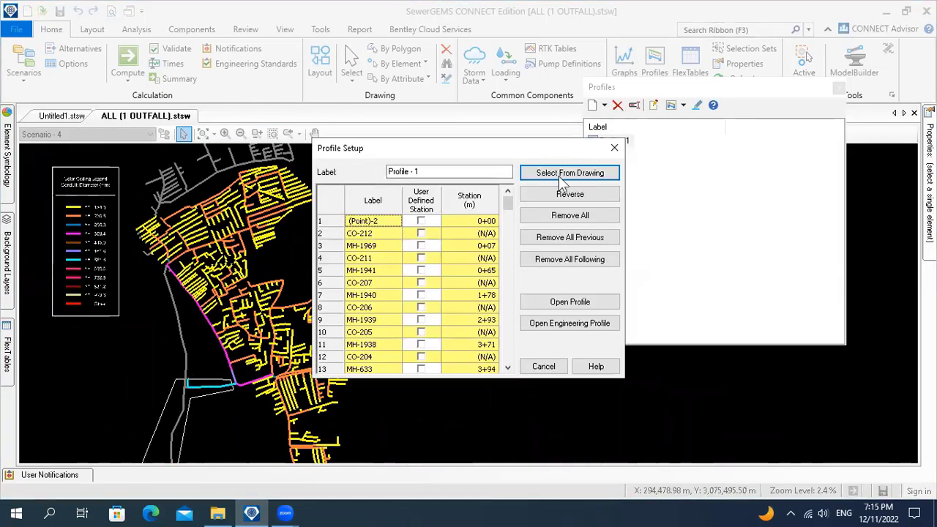
Open the profile graph of Profile - 1 to view its ground and pipe lines, and return to the model.
click(555, 305)
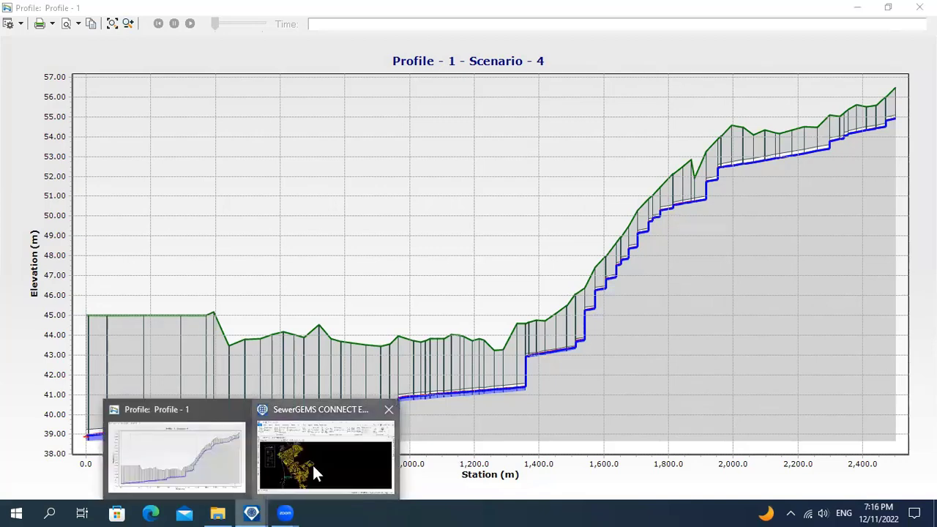
mouse_move(256, 514)
click(292, 432)
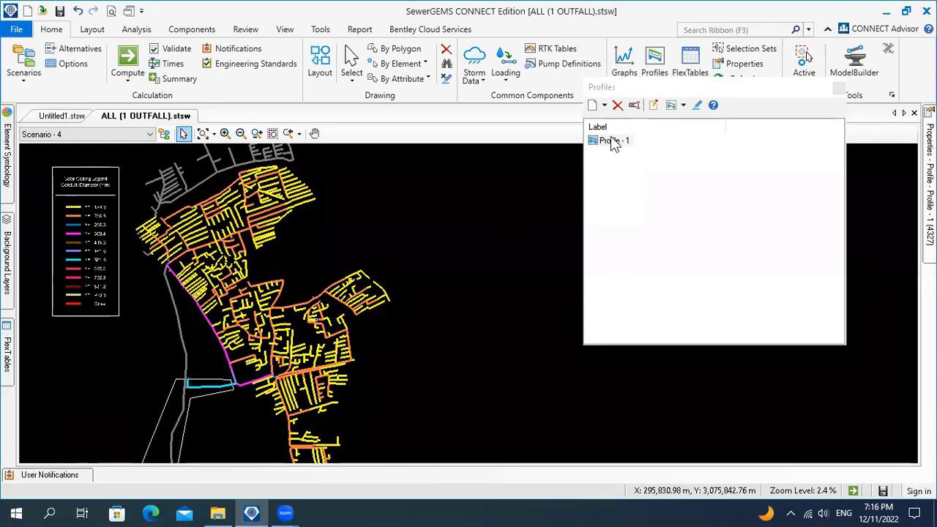
View the engineering profile of Profile - 1 and return to the model.
double_click(612, 142)
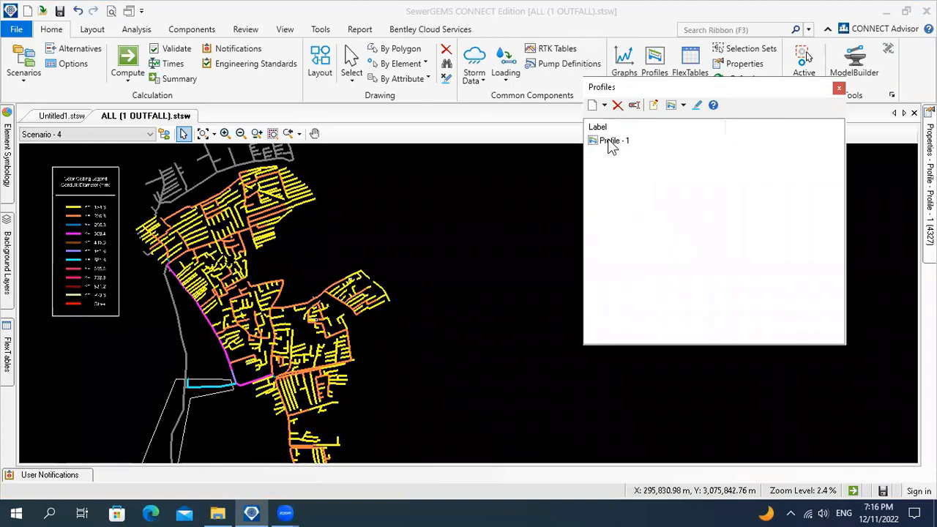
right_click(612, 145)
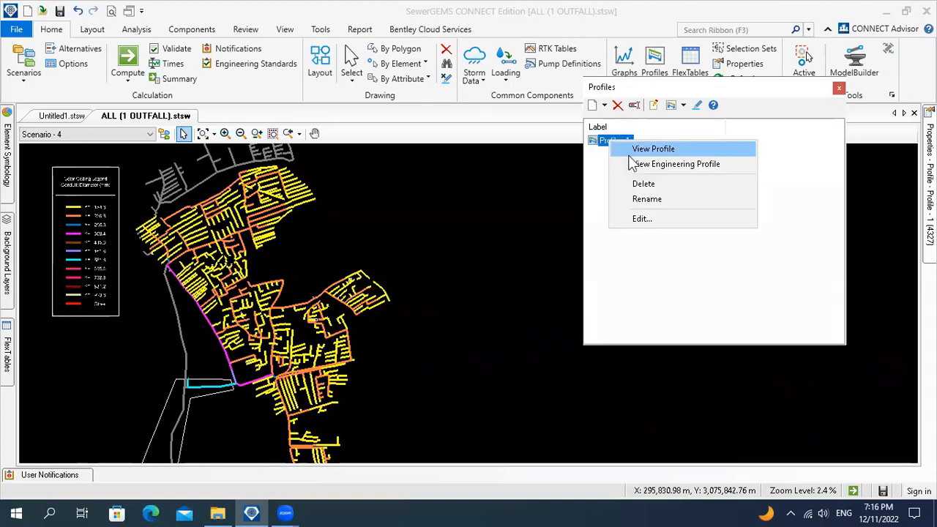
click(668, 165)
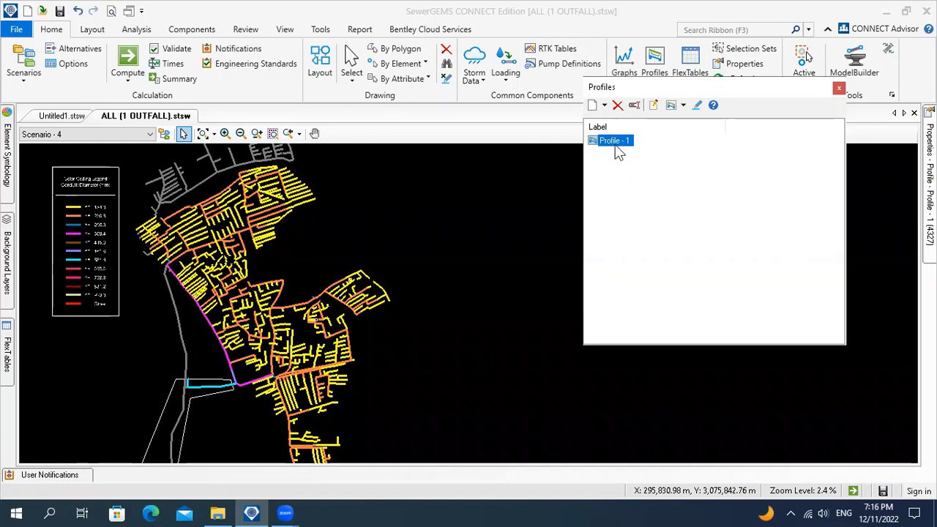
double_click(604, 140)
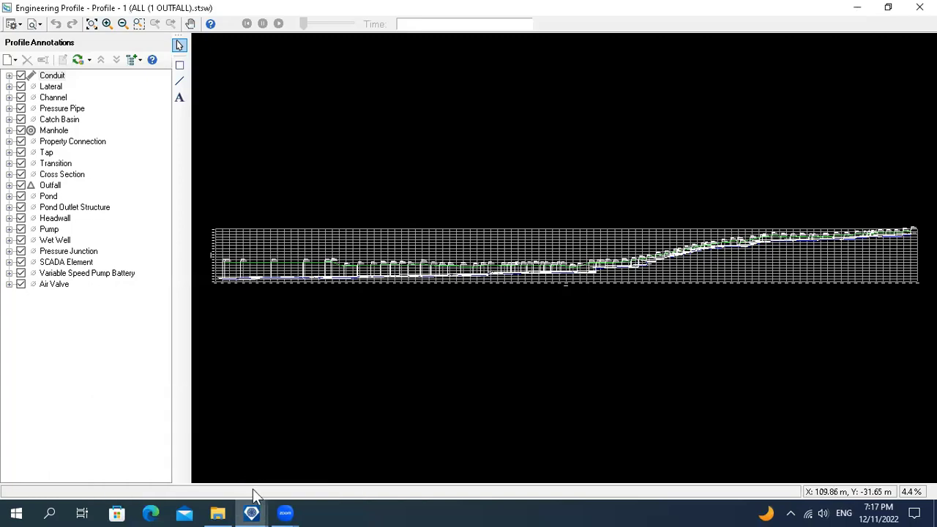
mouse_move(251, 512)
click(241, 412)
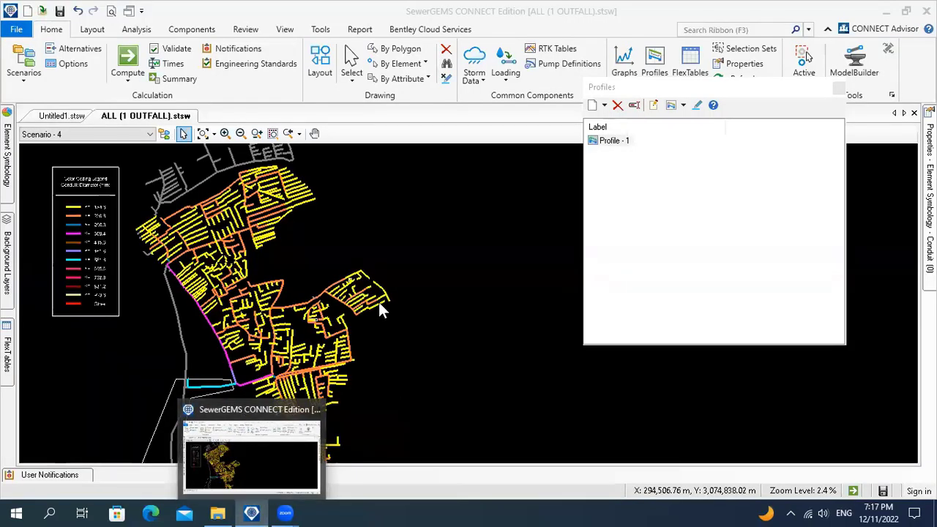
Create a second profile labelled Profile - 2 and start selecting its elements from the drawing.
click(603, 104)
click(615, 122)
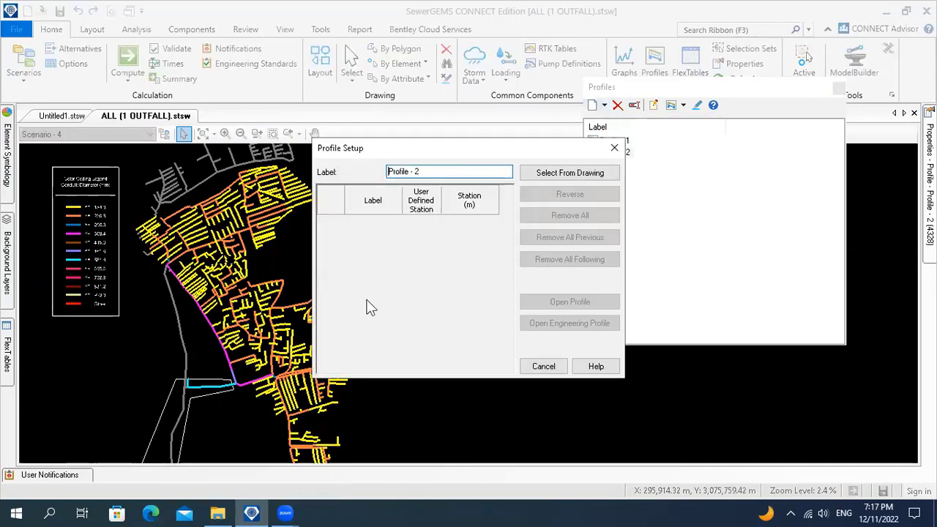
click(577, 172)
Select the branch from manhole MH-181 to its upstream end manhole for Profile - 2 and accept the selection.
scroll(260, 242, up, 15)
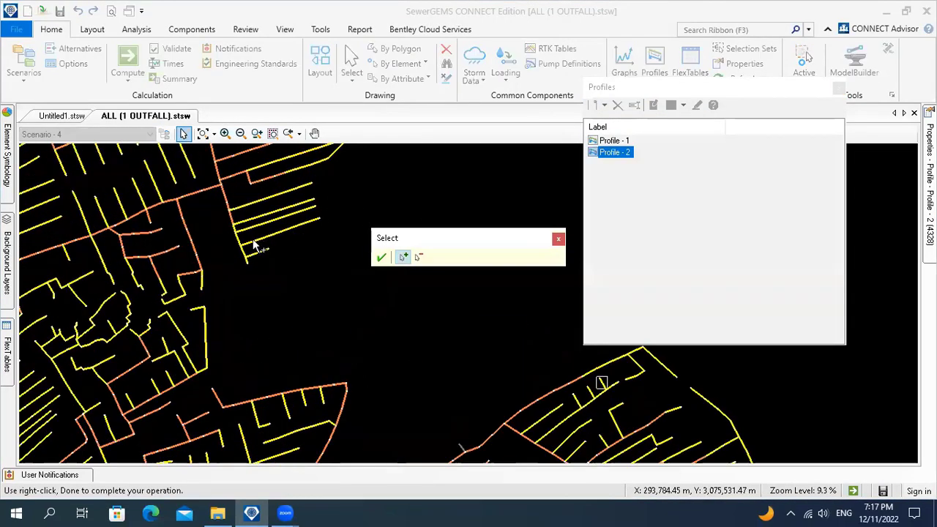
scroll(161, 300, up, 1)
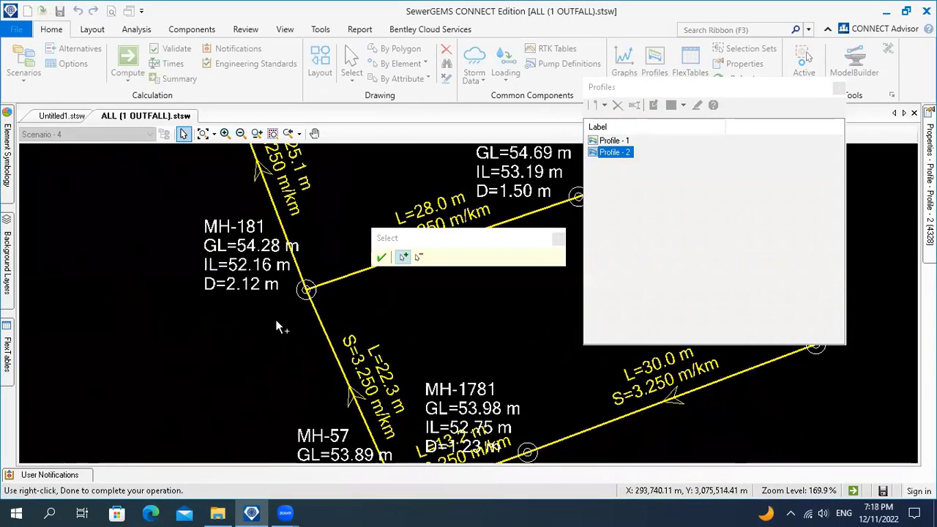
click(305, 291)
scroll(289, 320, down, 12)
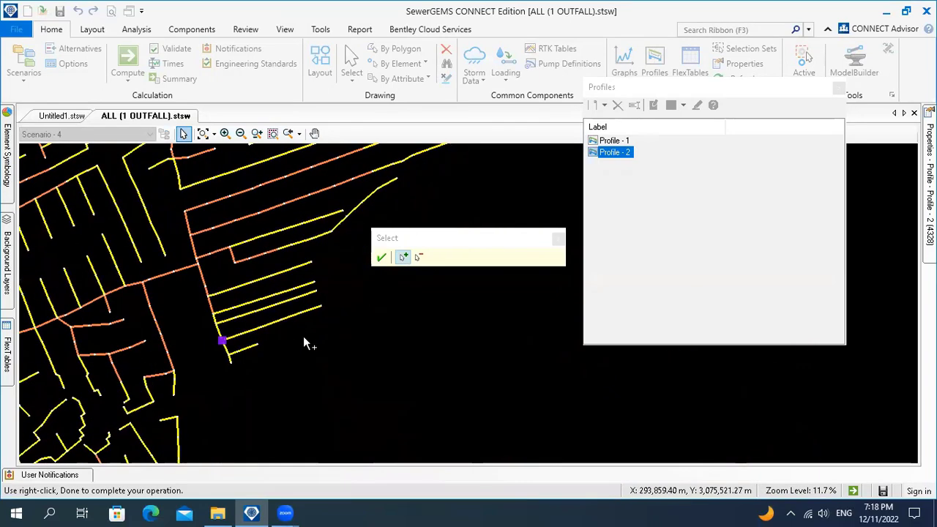
click(321, 305)
click(381, 258)
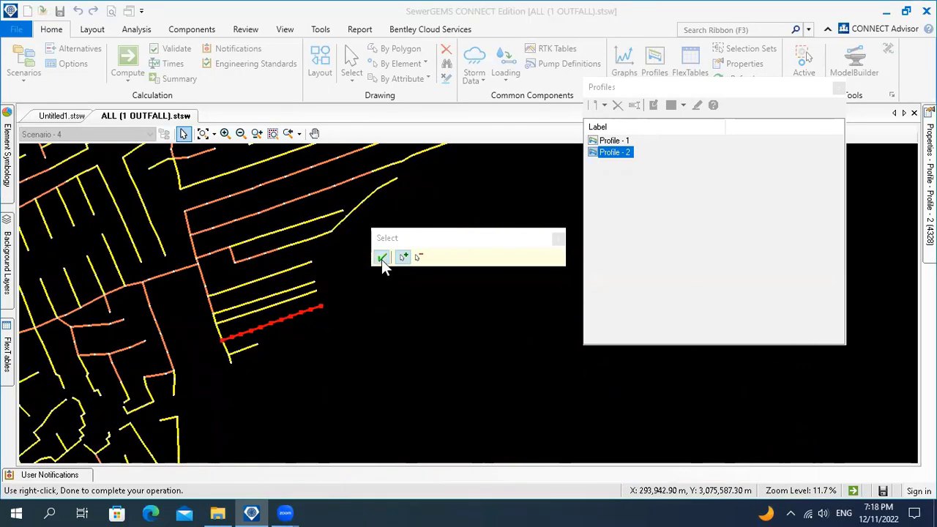
View the engineering profile of Profile - 2 and return to the model.
click(550, 329)
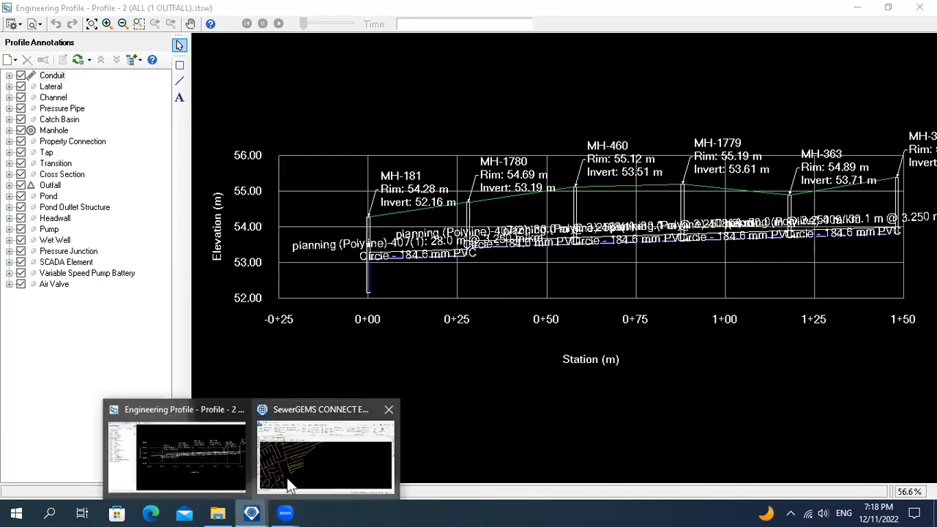
click(226, 461)
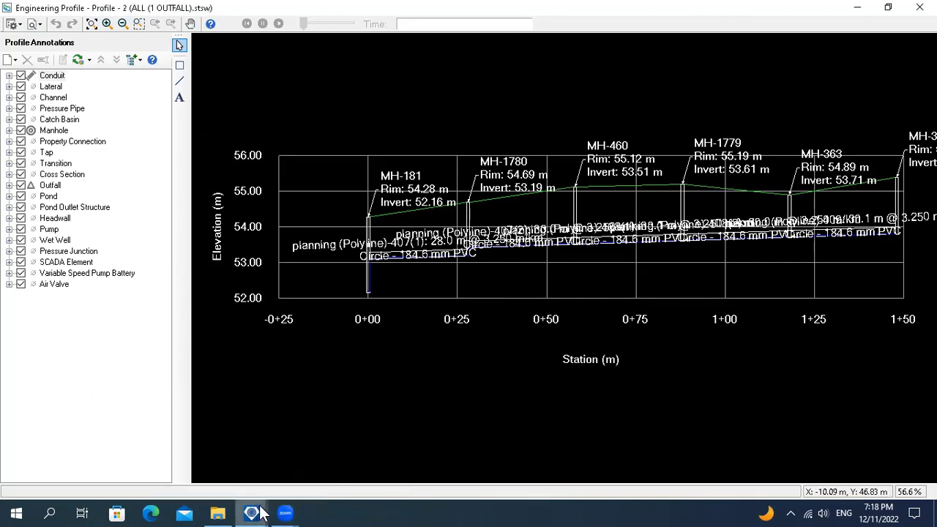
mouse_move(262, 513)
click(245, 407)
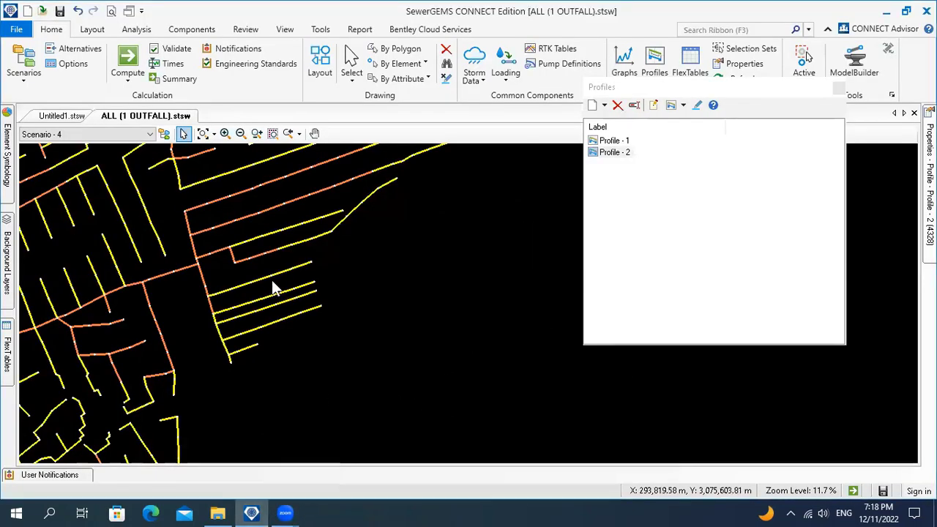
Switch to the Untitled1 model and lay out three manholes in a row connected by conduits.
click(59, 118)
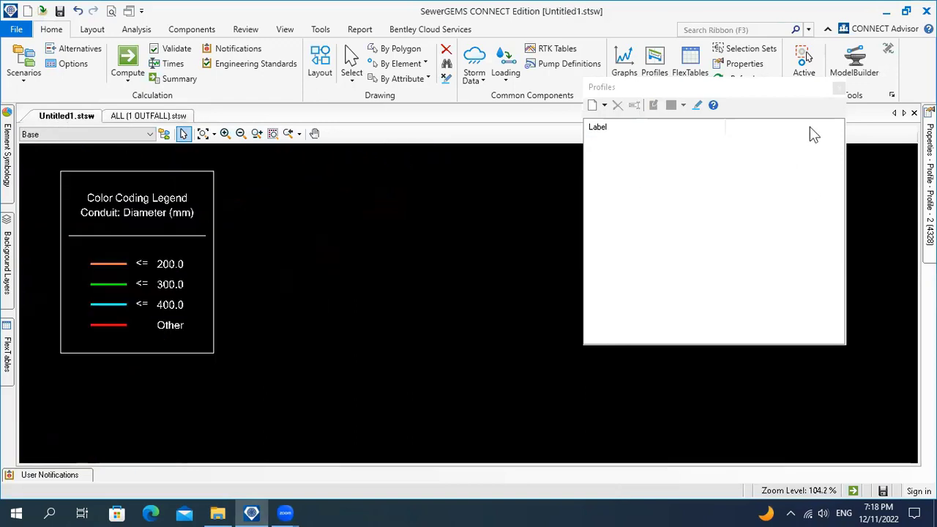
click(315, 77)
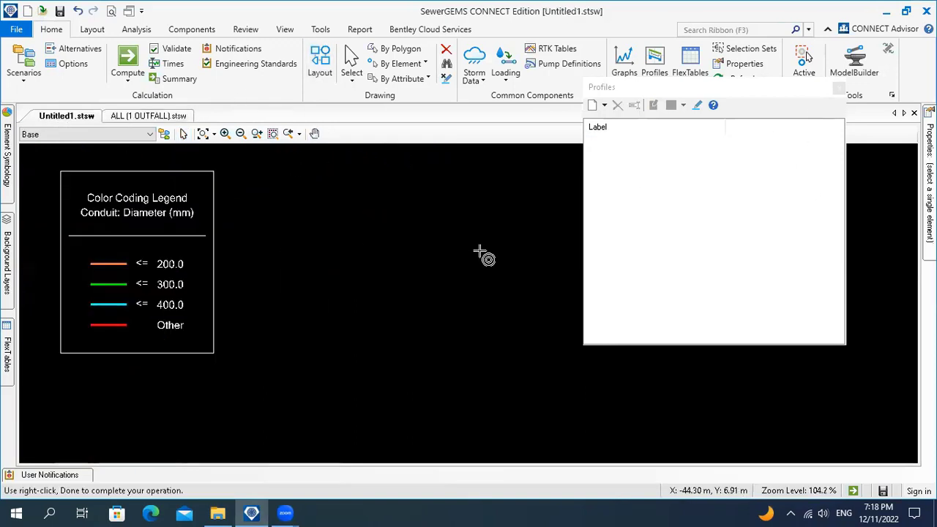
click(286, 251)
scroll(310, 266, down, 2)
click(323, 260)
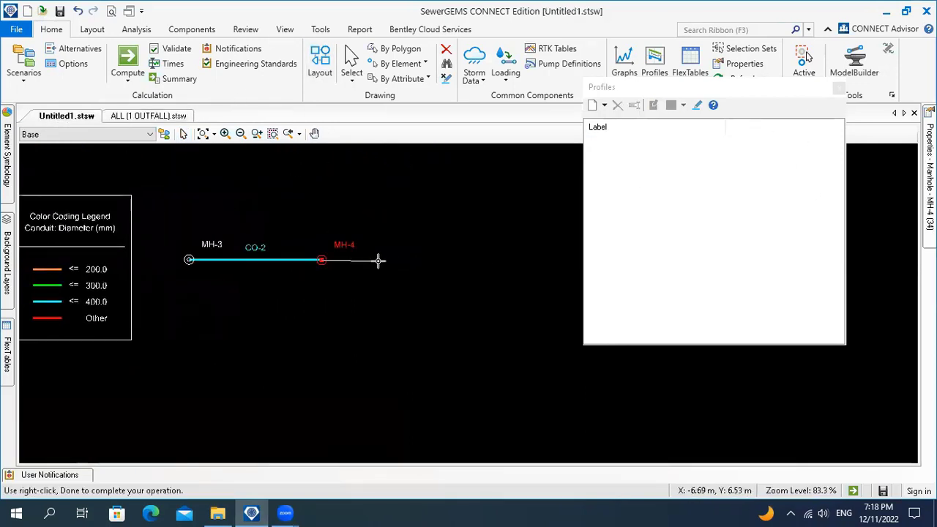
click(381, 261)
End the pipe run with an outfall connected to MH-5 and finish the layout.
right_click(496, 269)
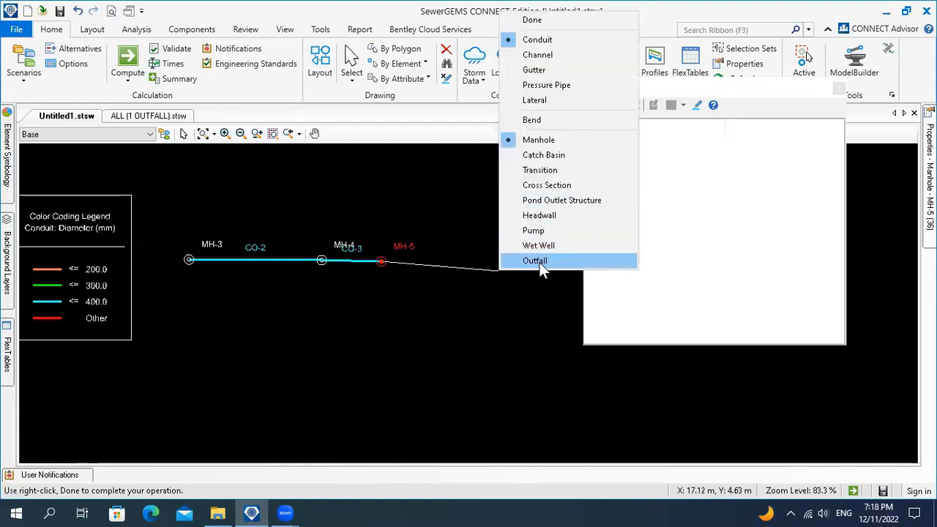
click(539, 259)
click(425, 270)
right_click(449, 274)
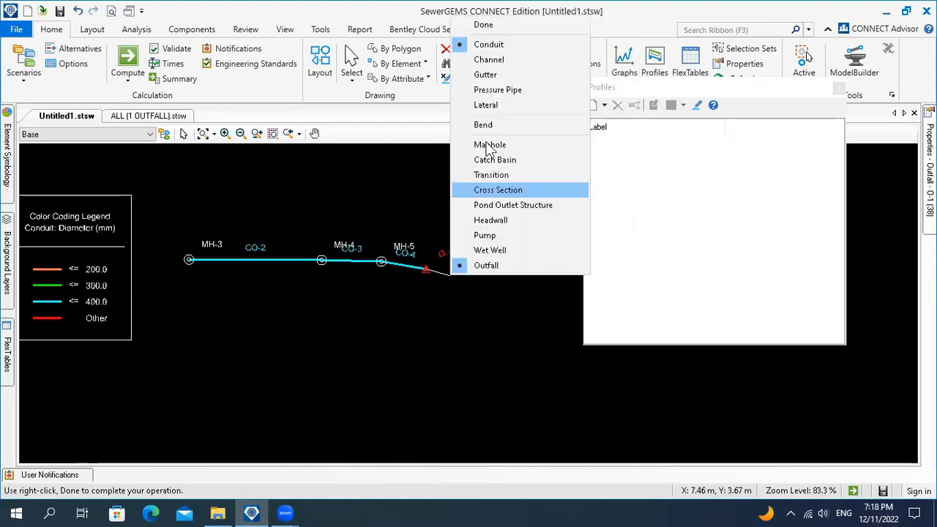
click(486, 27)
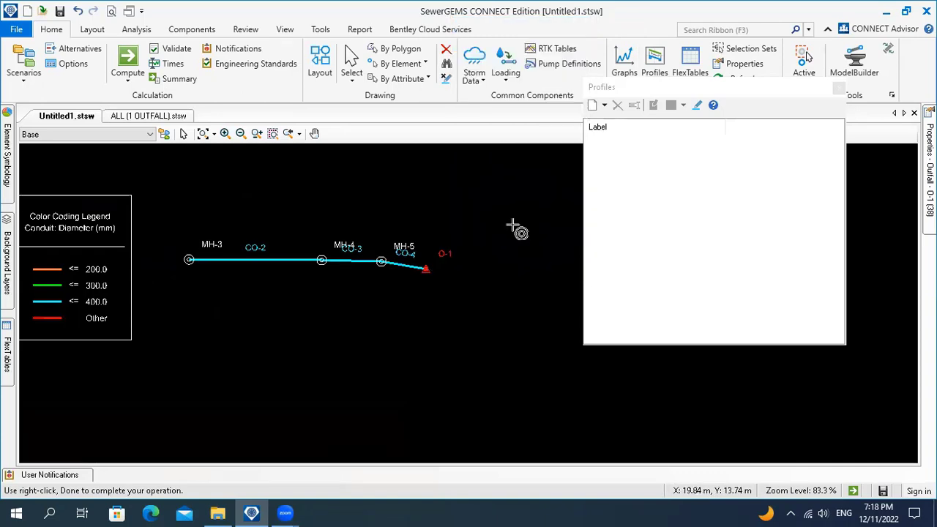
right_click(512, 227)
click(519, 235)
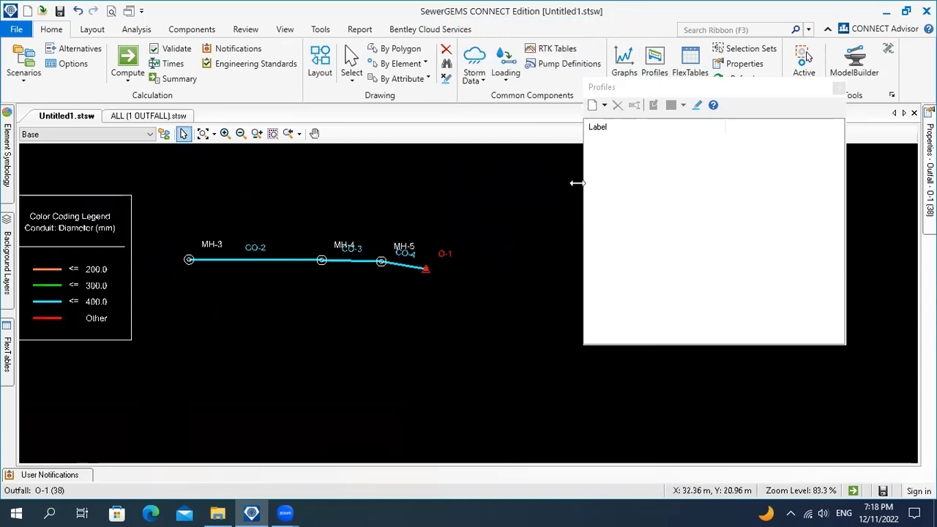
Create Profile - 1 in Untitled1 and select its path from outfall O-1 to manhole MH-3.
click(602, 104)
click(620, 120)
click(543, 172)
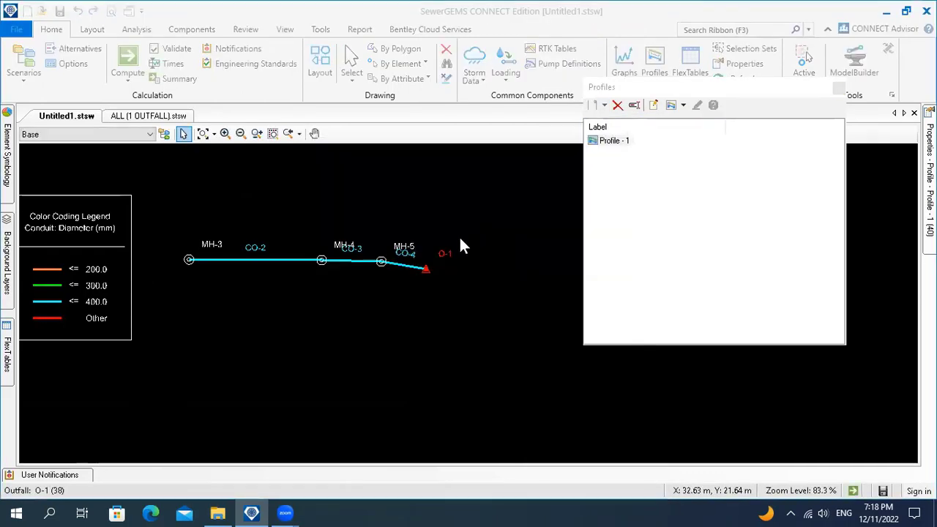
drag(429, 238, 429, 177)
click(426, 270)
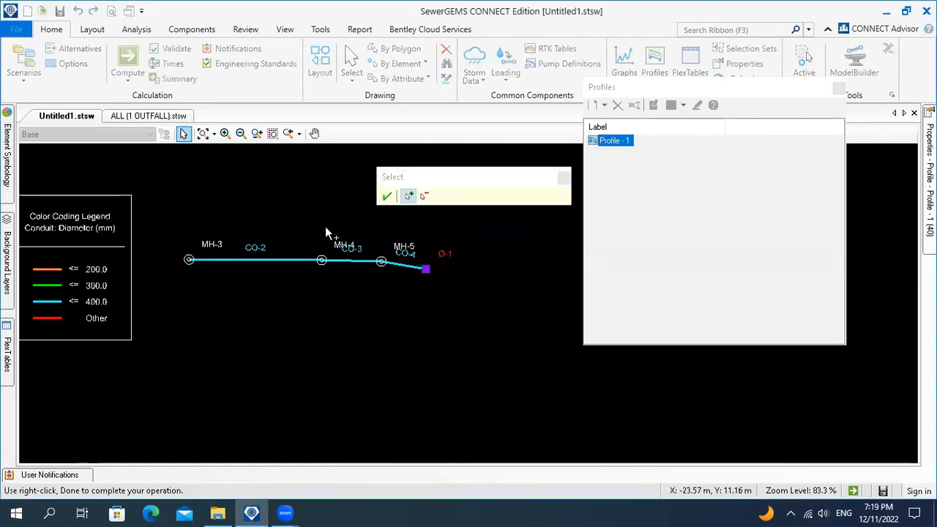
click(189, 260)
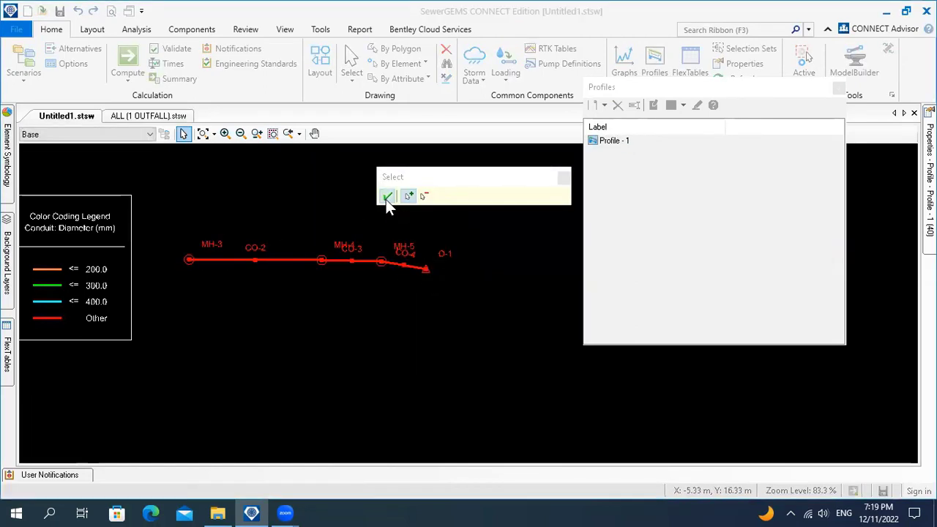
click(385, 198)
Open the engineering profile of Profile - 1 and turn off the conduit annotations.
click(562, 322)
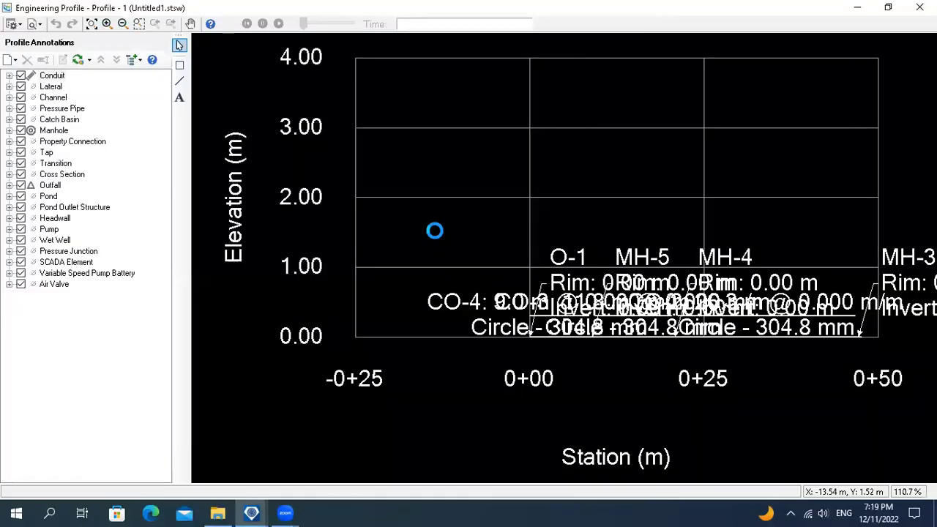
click(20, 77)
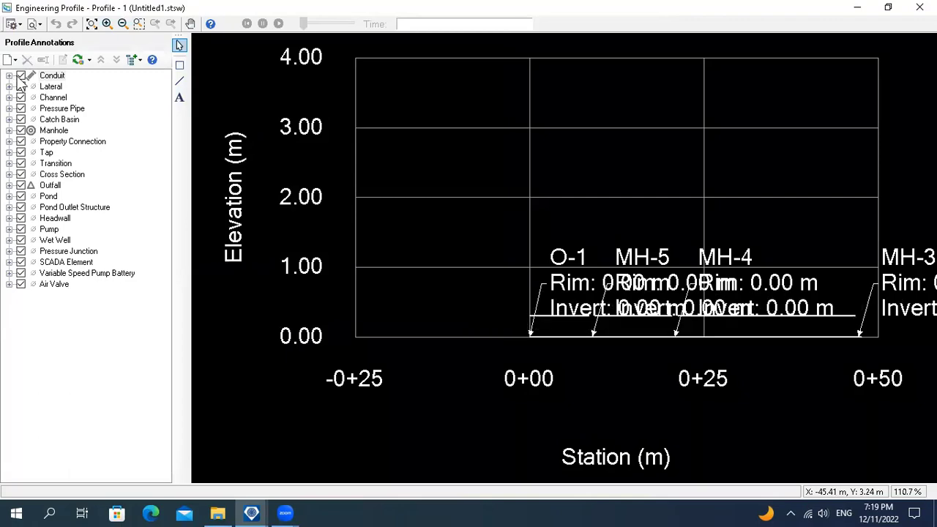
drag(512, 203, 330, 161)
scroll(369, 187, down, 1)
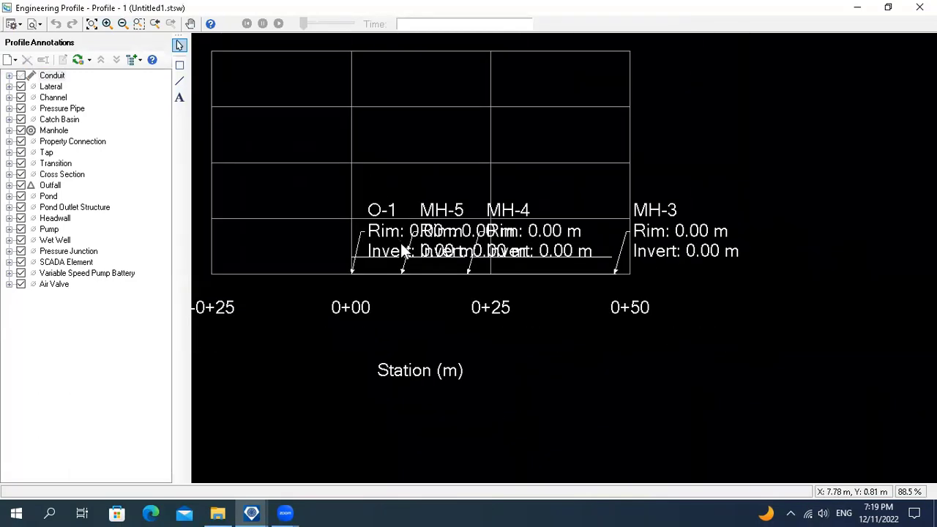
Move the O-1, MH-5 and MH-4 annotations apart in the engineering profile so they no longer overlap.
drag(422, 242, 415, 240)
drag(376, 209, 349, 148)
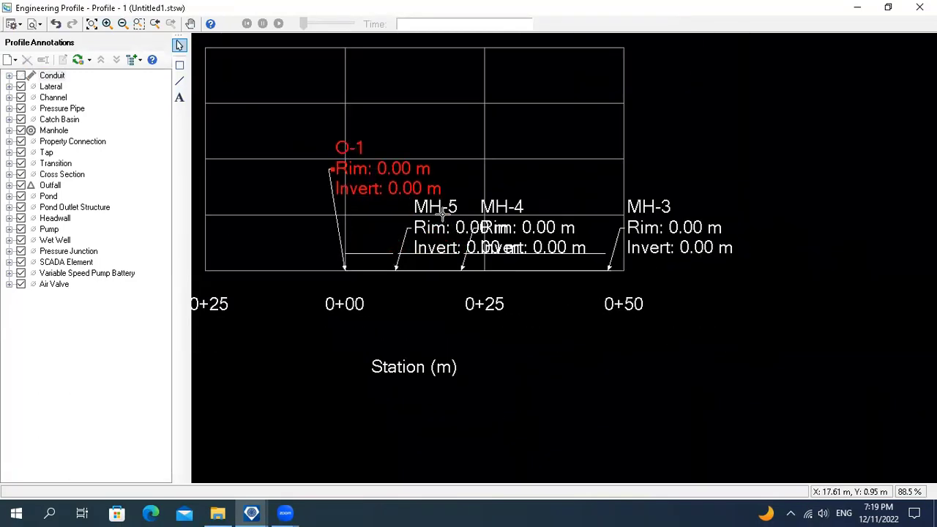
drag(442, 212, 467, 97)
drag(502, 223, 509, 185)
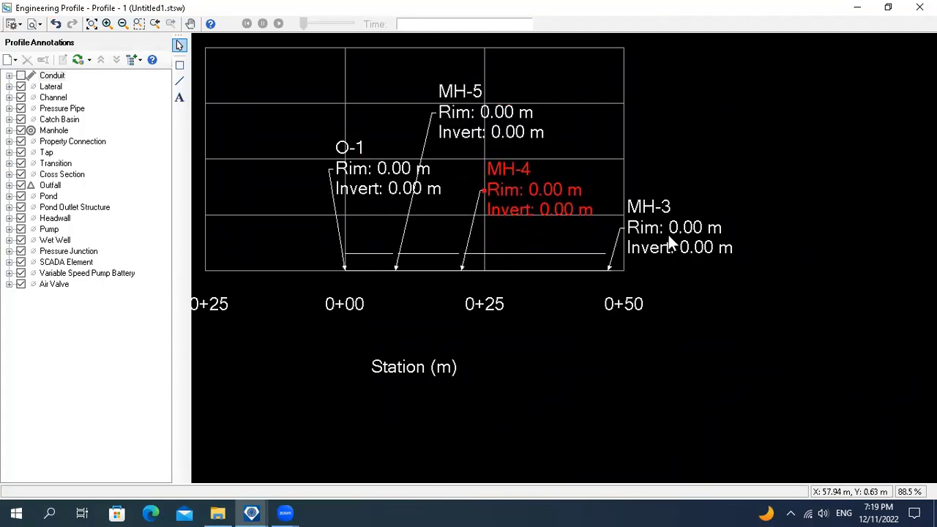
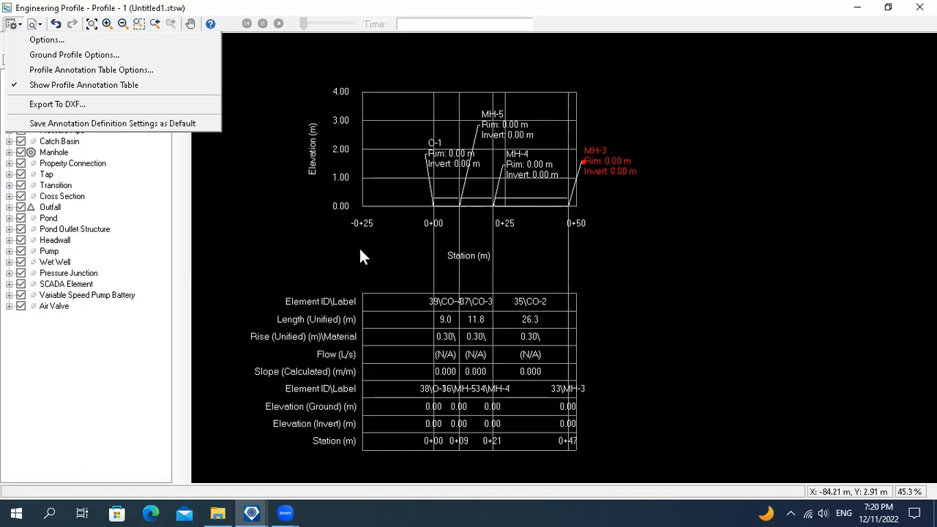
Close the engineering profile and open the Outer.stsw model, declining change tracking.
click(358, 256)
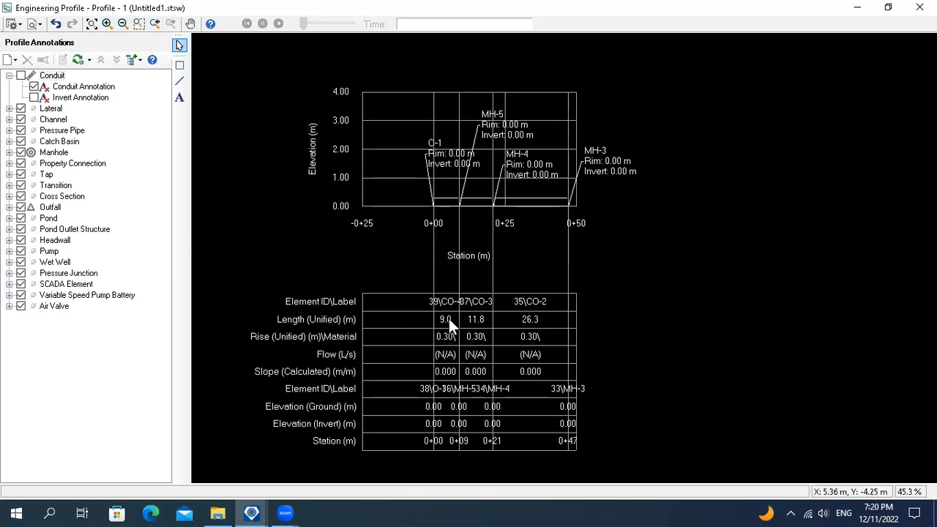
click(920, 7)
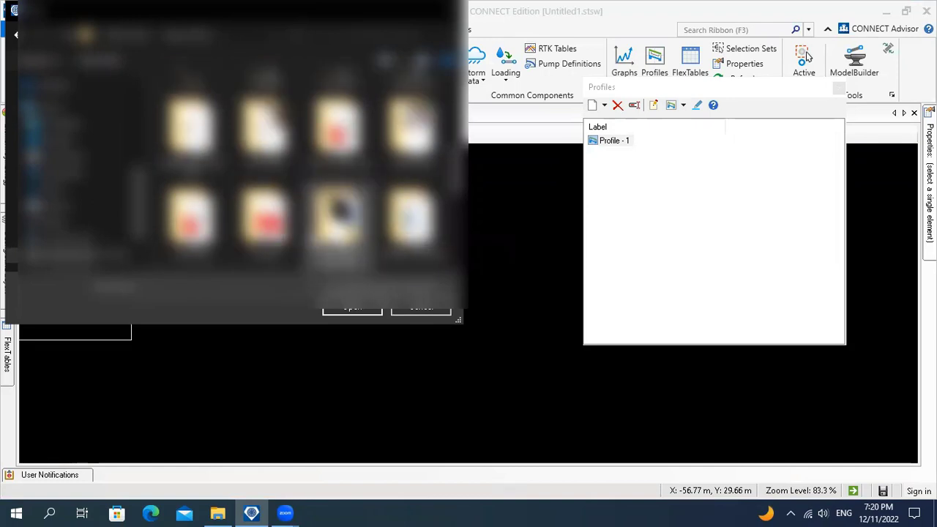
scroll(270, 220, down, 3)
double_click(271, 224)
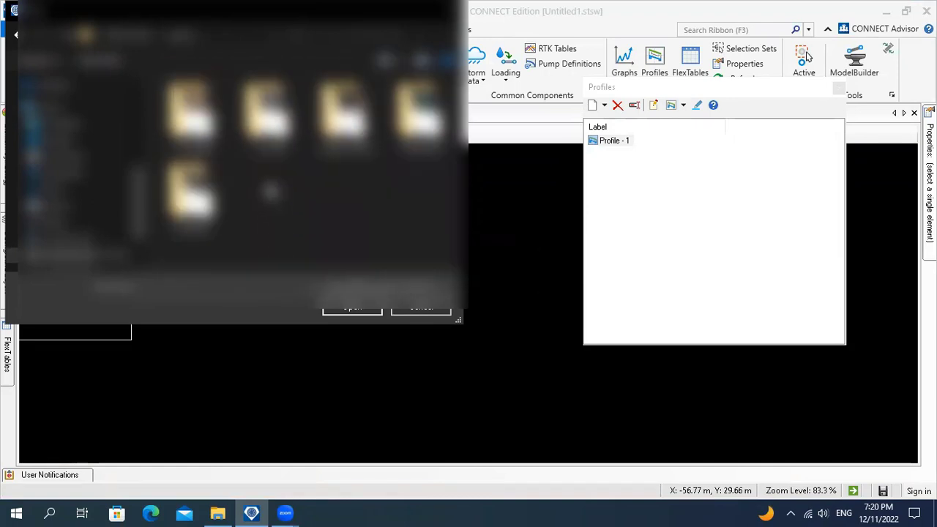
click(19, 37)
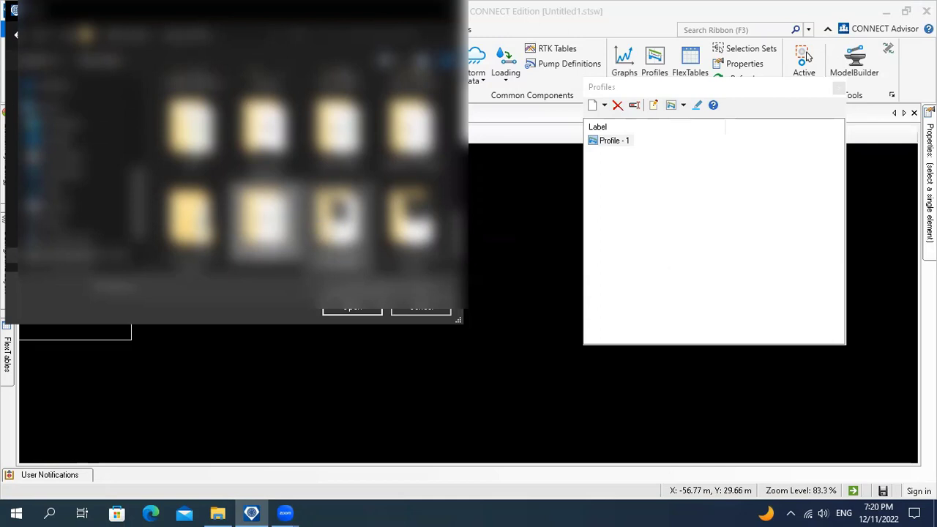
double_click(347, 228)
scroll(338, 228, down, 2)
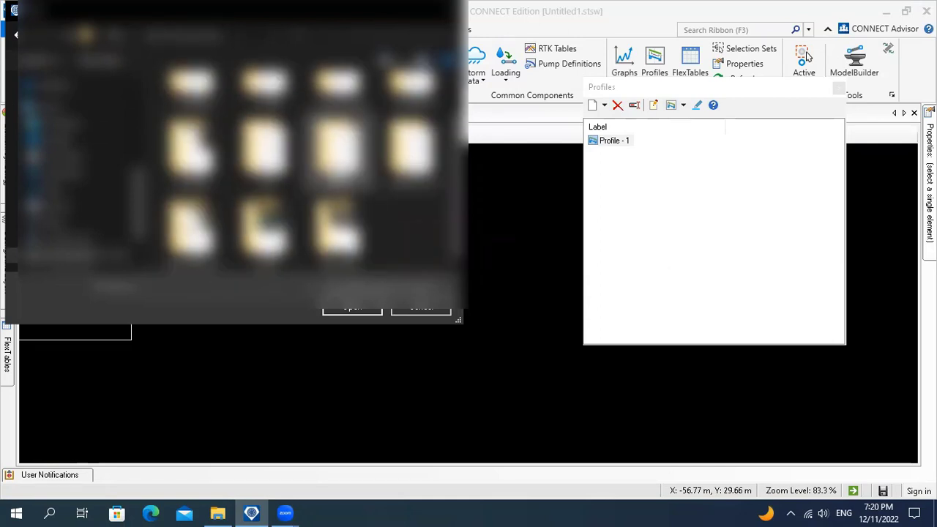
double_click(334, 166)
double_click(201, 121)
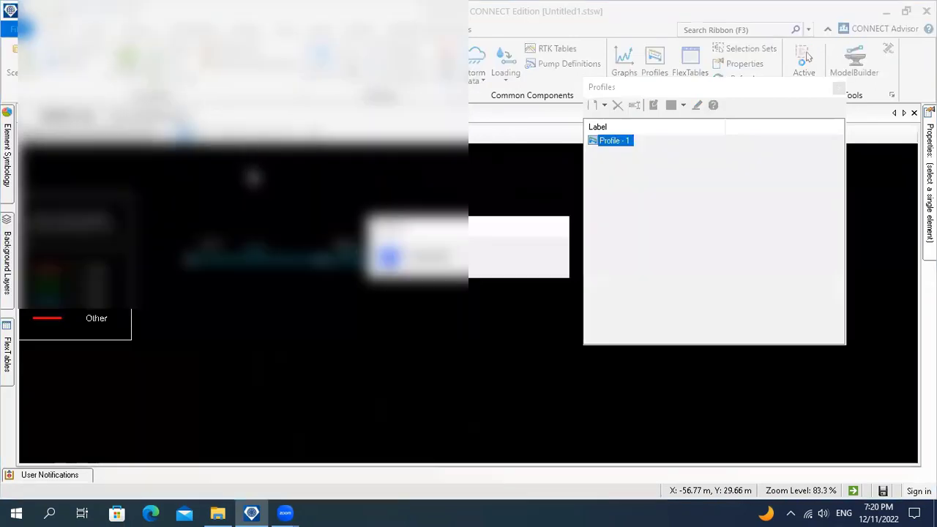
click(559, 322)
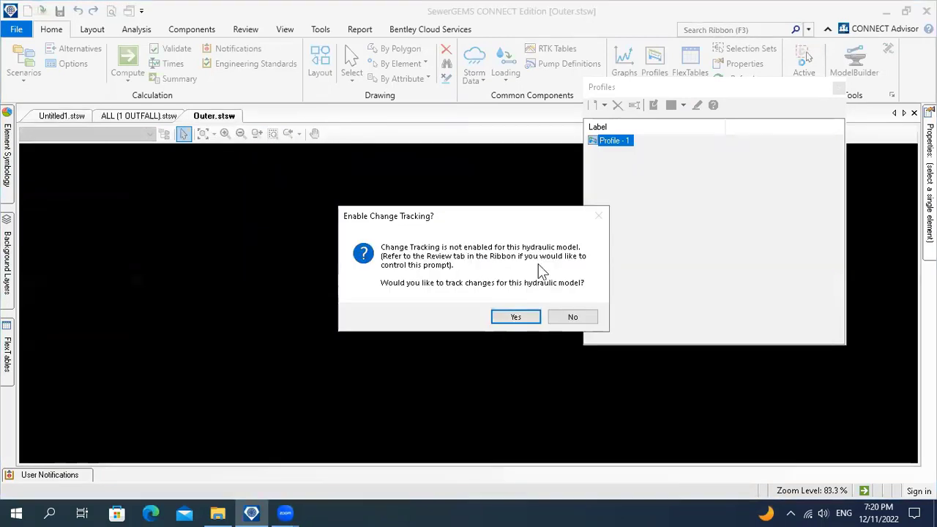
click(567, 309)
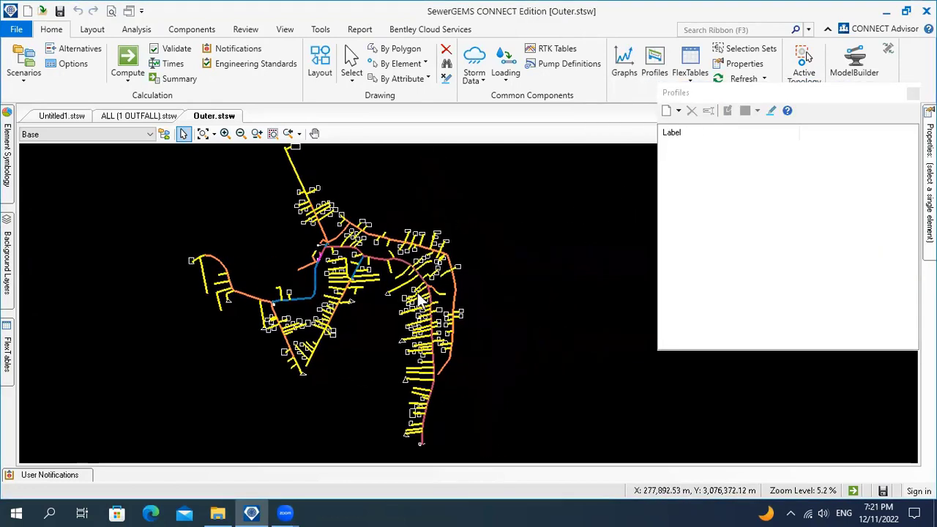
Create a profile labelled Profile - 1 in the Outer model and start selecting its elements from the drawing.
scroll(427, 323, up, 1)
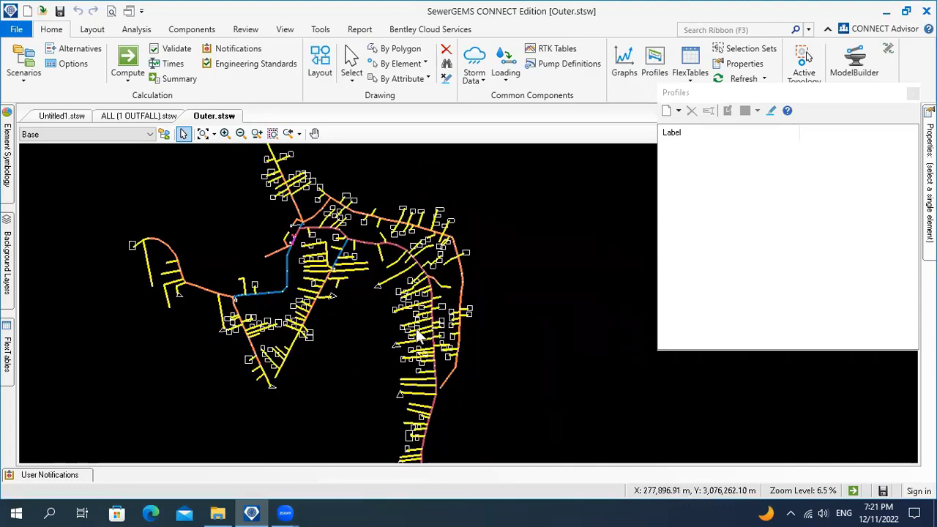
scroll(418, 333, up, 3)
scroll(421, 268, up, 1)
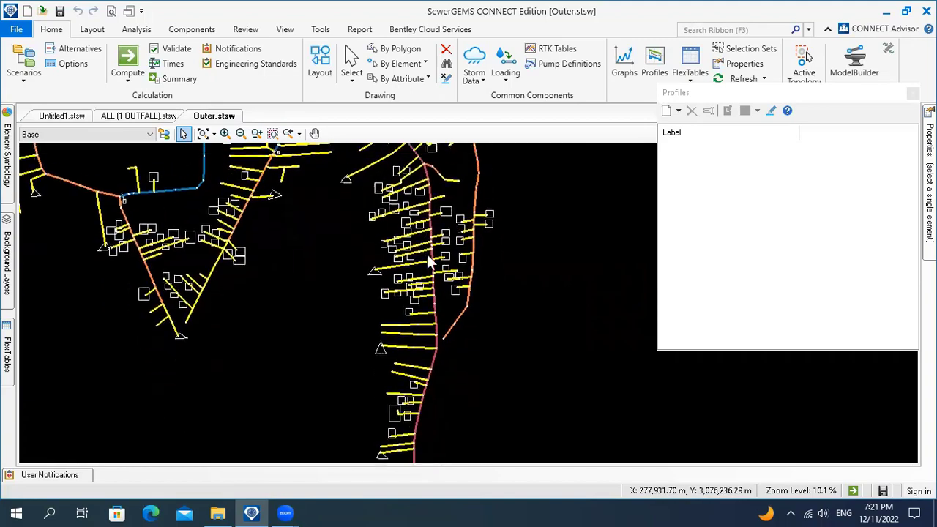
scroll(416, 264, up, 2)
drag(406, 249, 446, 293)
scroll(498, 281, up, 1)
click(675, 132)
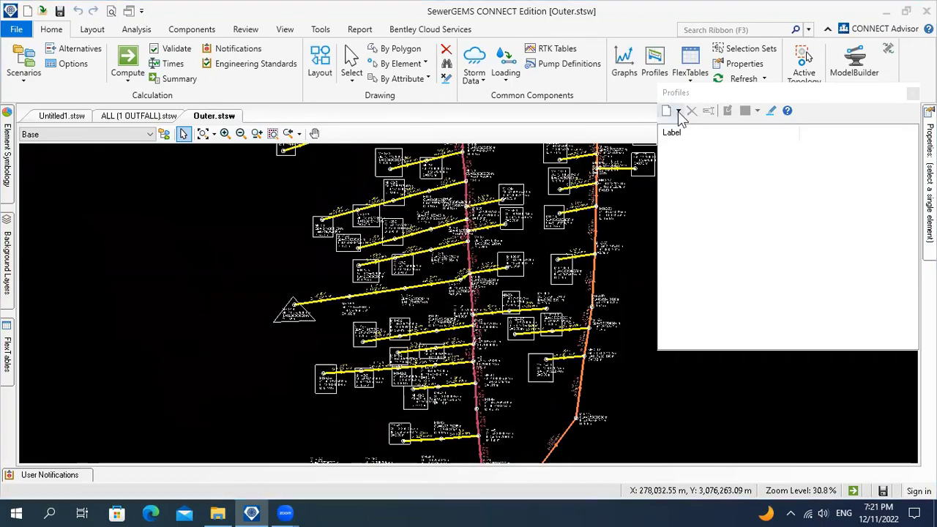
click(678, 110)
click(688, 129)
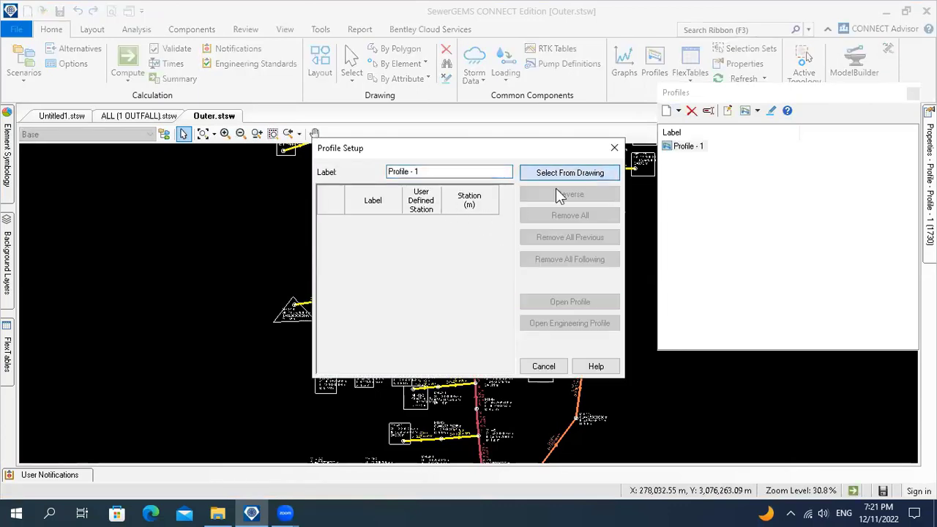
click(555, 182)
Select the branch from manhole MH-38 to MH-38-4 for Profile - 1 and open its engineering profile.
click(469, 274)
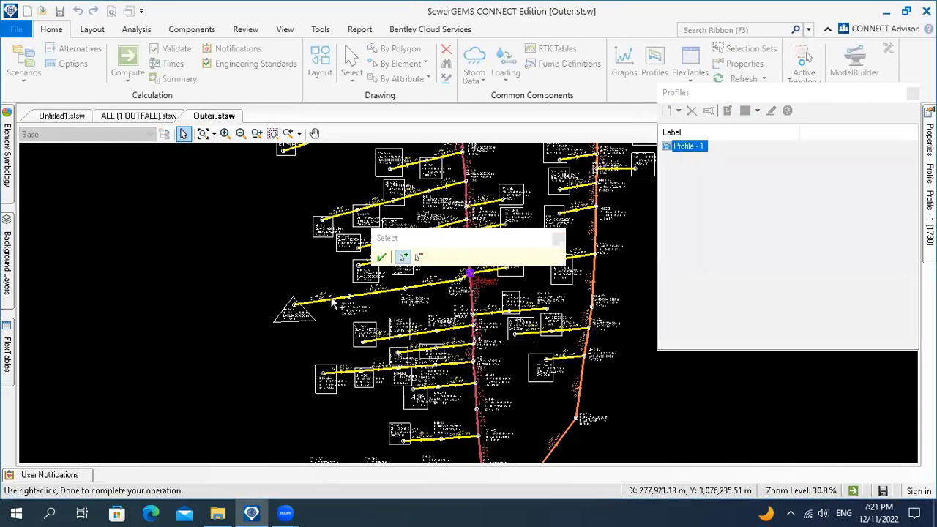
click(293, 304)
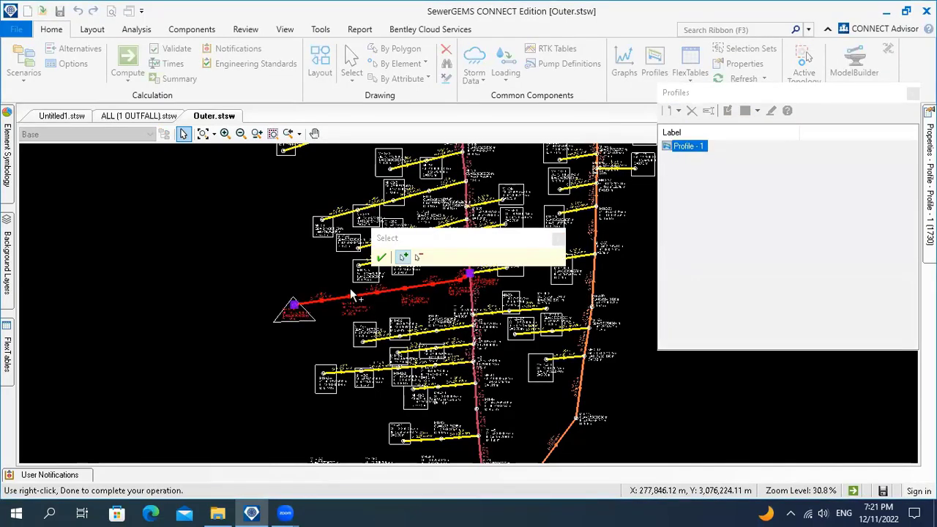
click(381, 260)
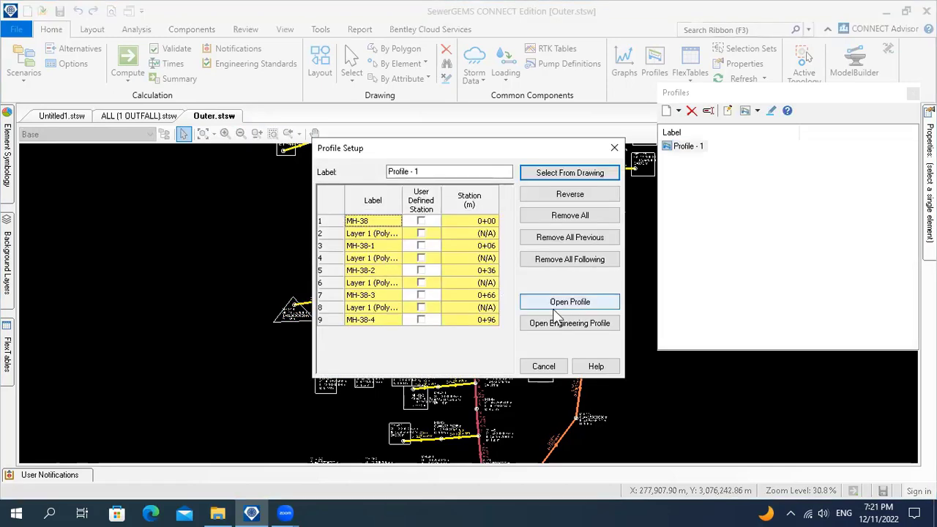
click(556, 330)
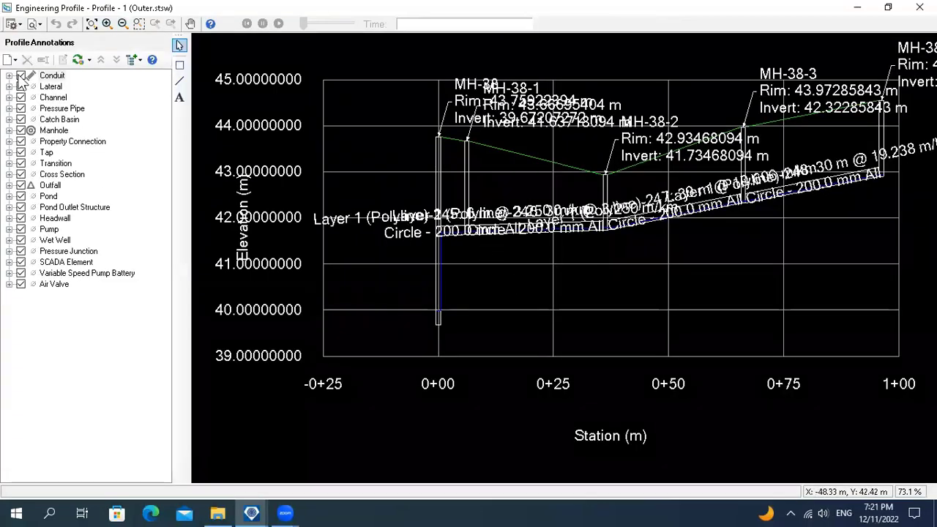
Hide the conduit annotations in the profile and move the MH-38, MH-38-1 and MH-38-2 annotations apart.
click(20, 76)
drag(506, 224, 439, 256)
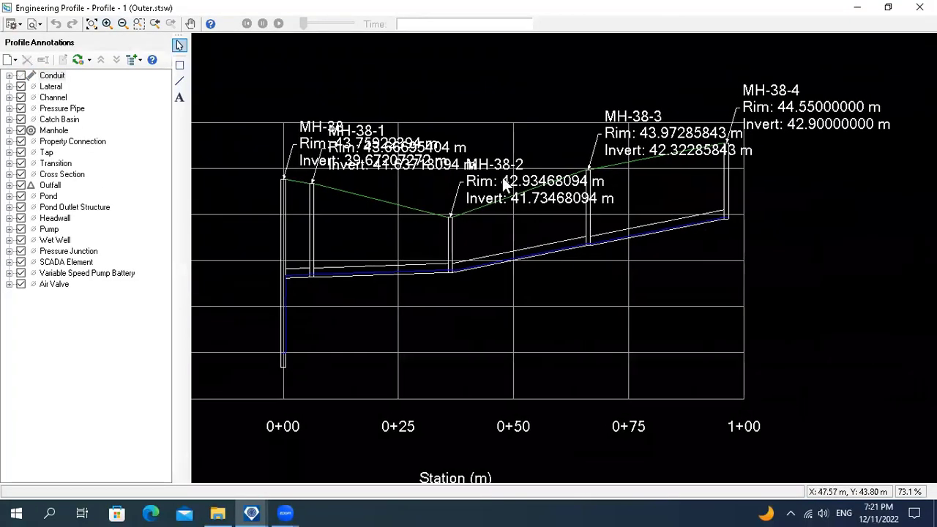
drag(502, 183, 511, 91)
drag(305, 117, 295, 29)
drag(352, 110, 341, 86)
drag(520, 238, 514, 216)
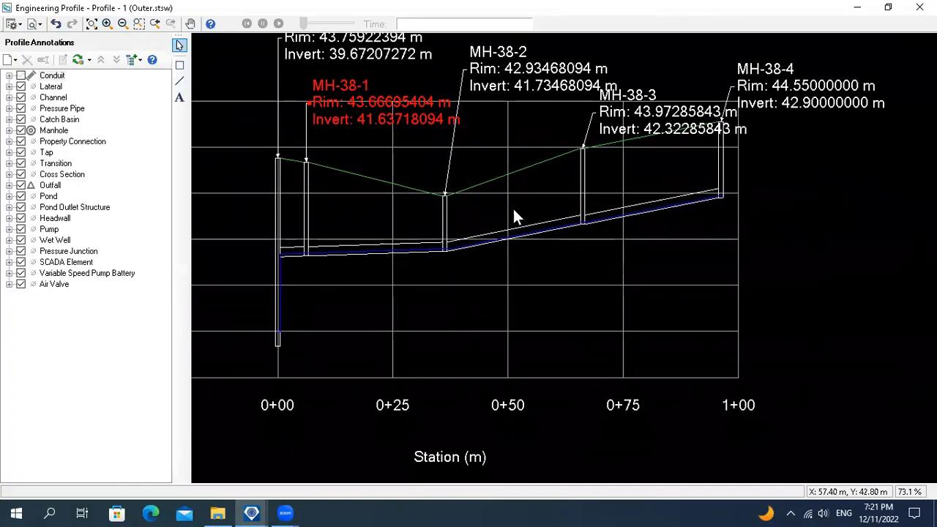
scroll(514, 216, down, 5)
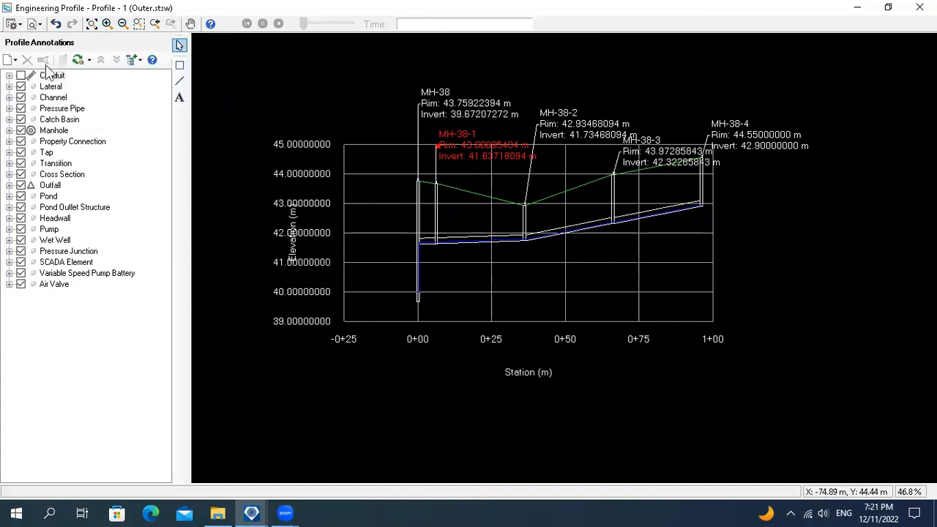
Show the profile annotation table beneath the profile and examine its pipe and node rows.
click(12, 24)
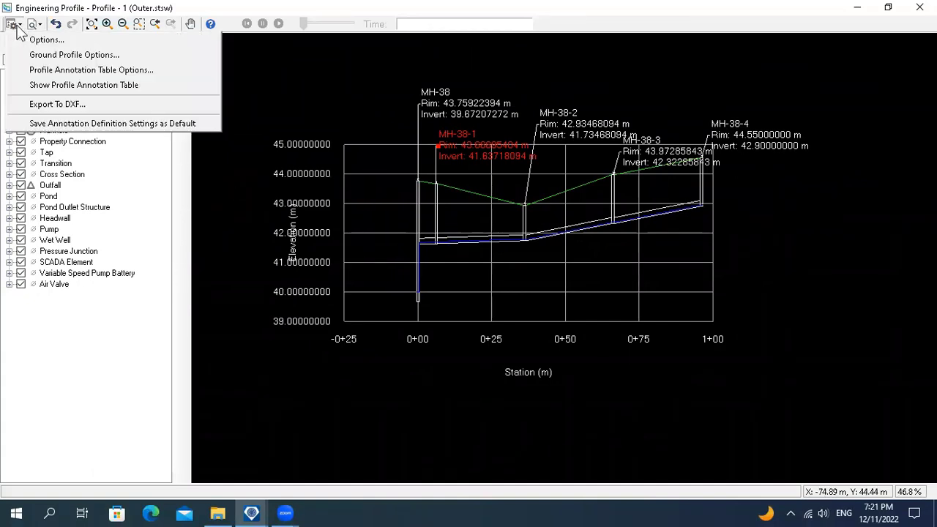
click(58, 87)
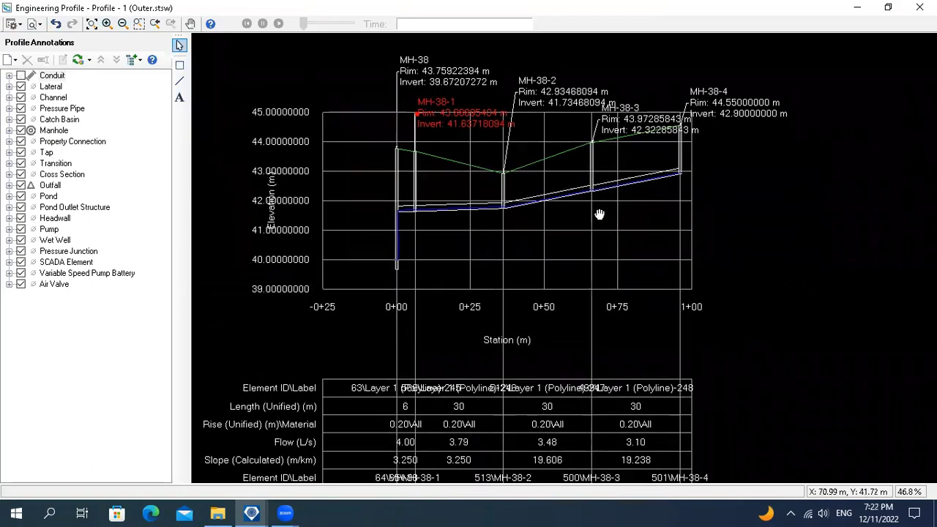
scroll(513, 235, down, 4)
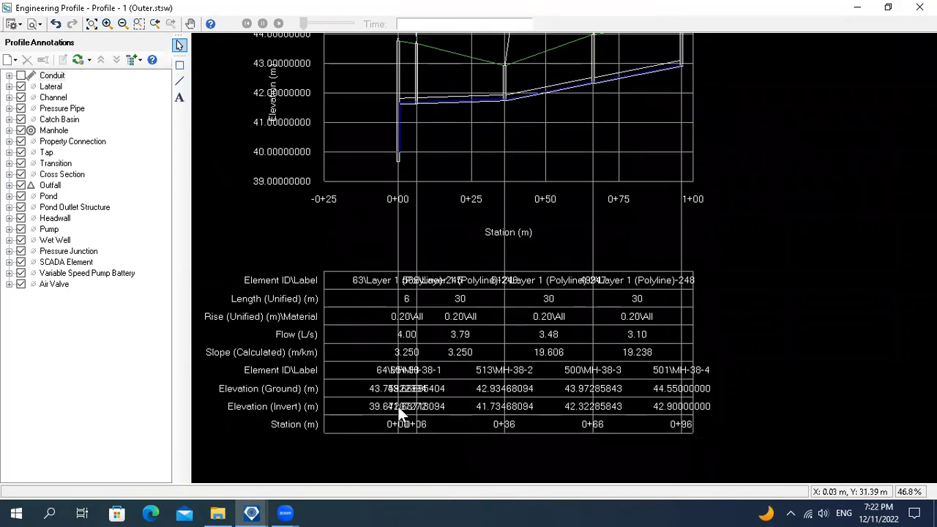
scroll(401, 407, up, 1)
scroll(410, 334, down, 1)
drag(413, 306, 434, 321)
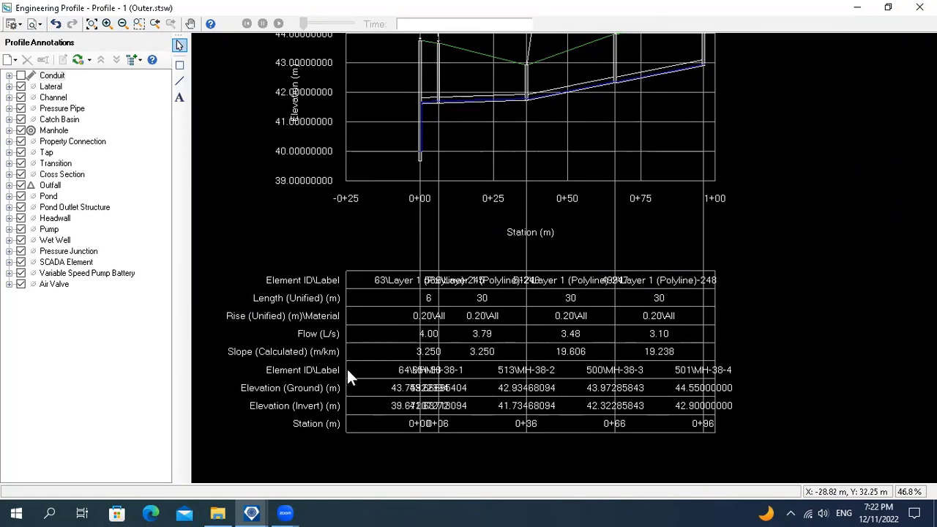
scroll(300, 384, up, 2)
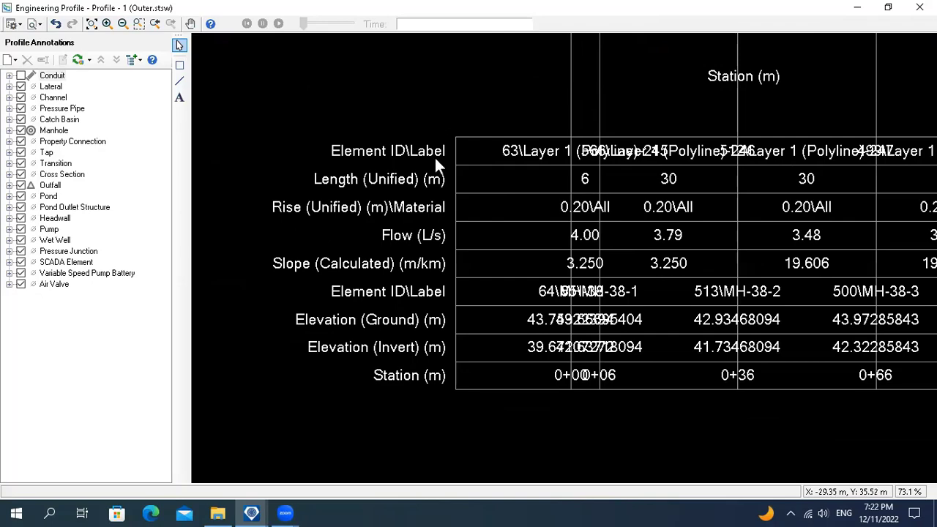
drag(434, 156, 387, 150)
drag(397, 274, 381, 240)
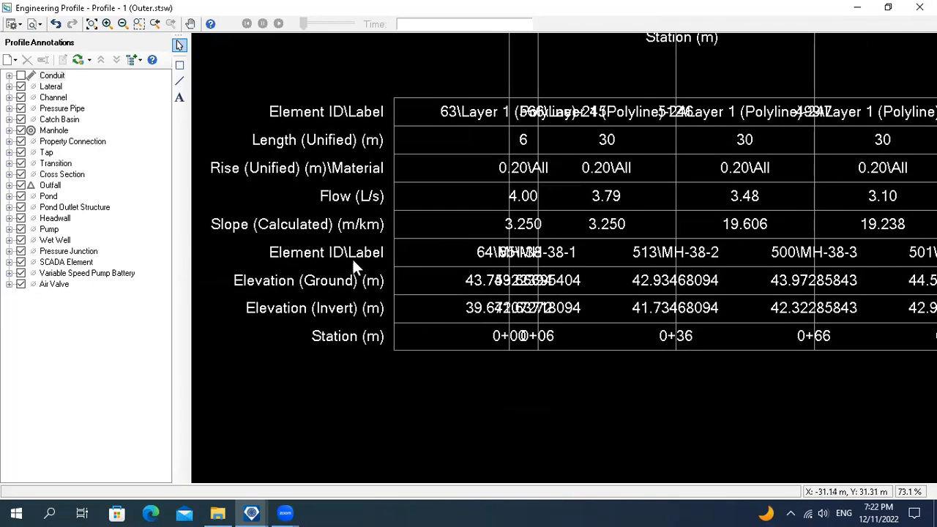
drag(347, 250, 380, 308)
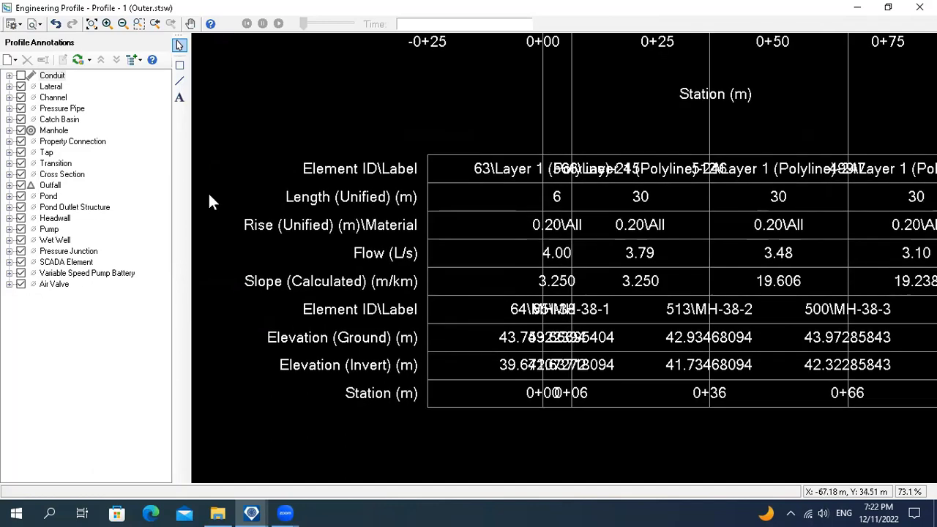
Move the pipe Element ID\Label row below the Length (Unified) row in the profile annotation table.
click(22, 24)
click(59, 64)
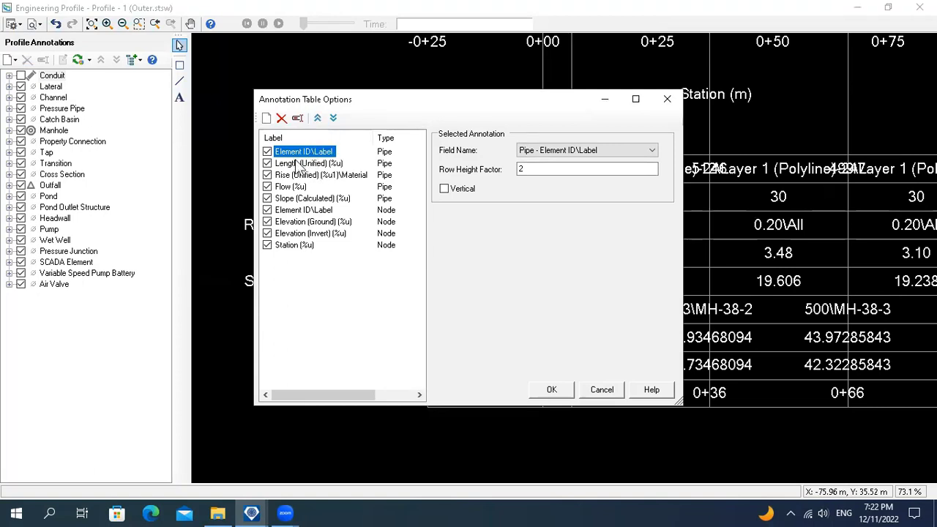
click(334, 123)
click(556, 393)
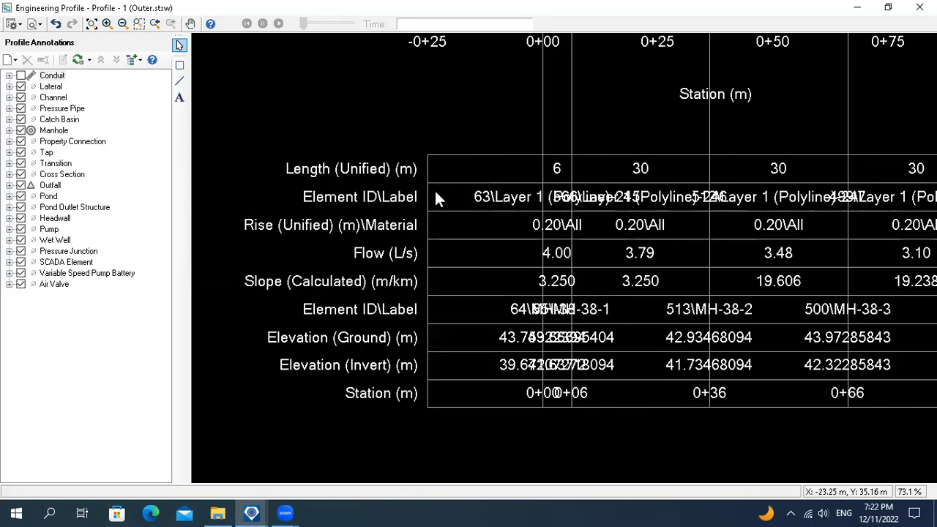
scroll(435, 194, down, 5)
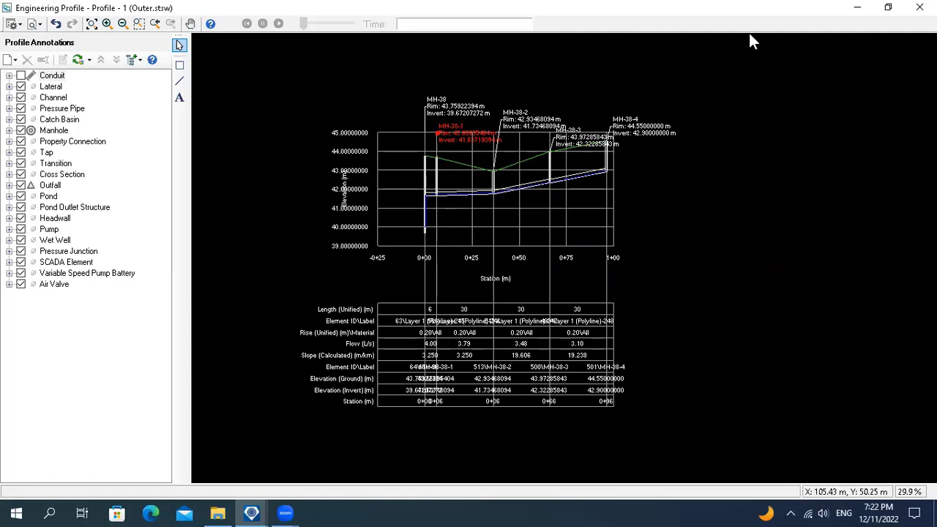
Close the engineering profile and bring the whole Outer sewer network into view.
click(919, 7)
scroll(370, 314, down, 5)
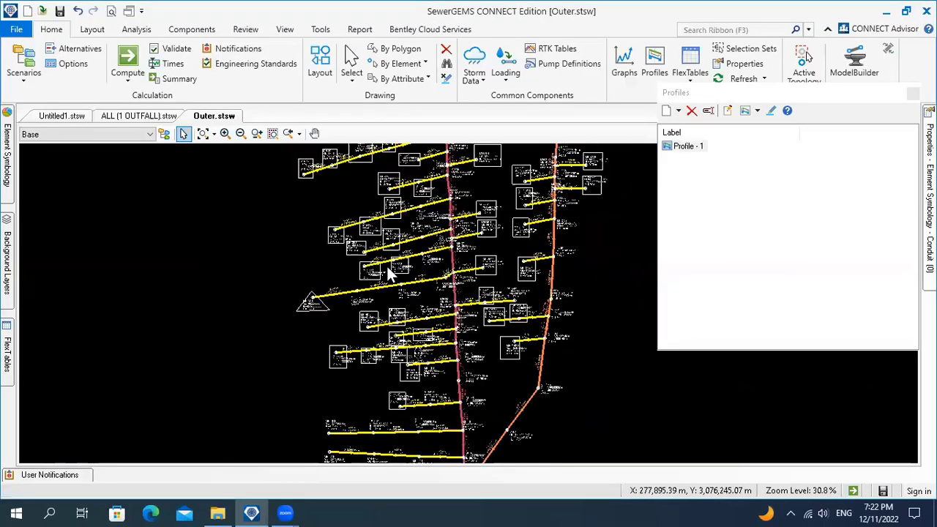
drag(374, 260, 398, 366)
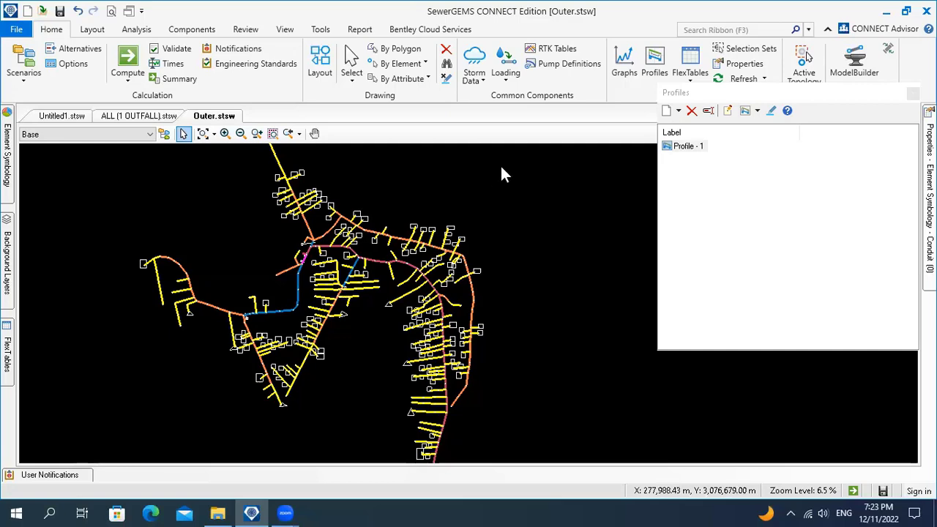
Open the conduit FlexTable for the Outer model, review the conduits' inverts, lengths and diameters, and close it.
click(691, 76)
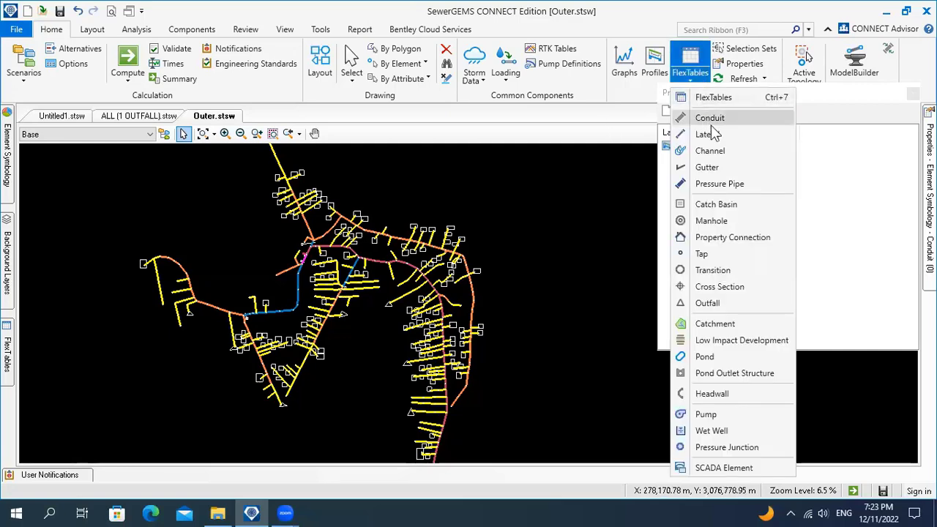
click(707, 117)
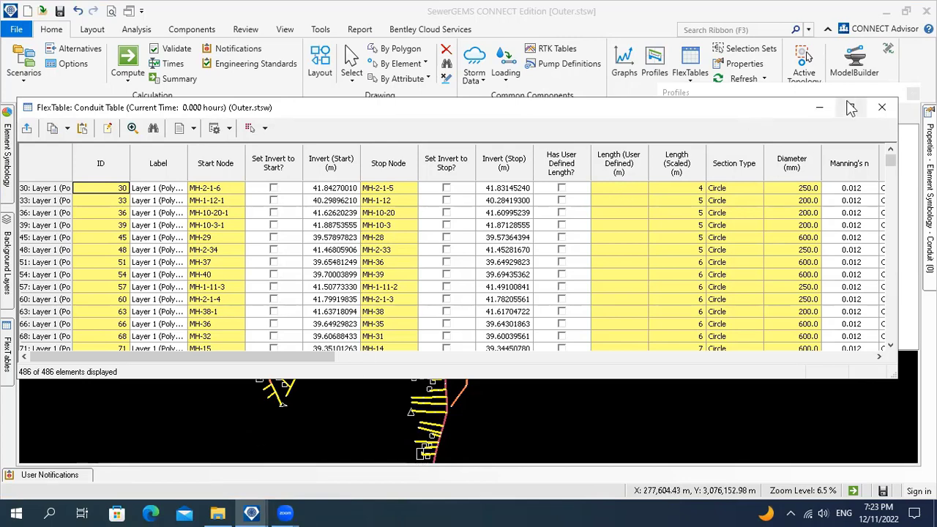
click(882, 108)
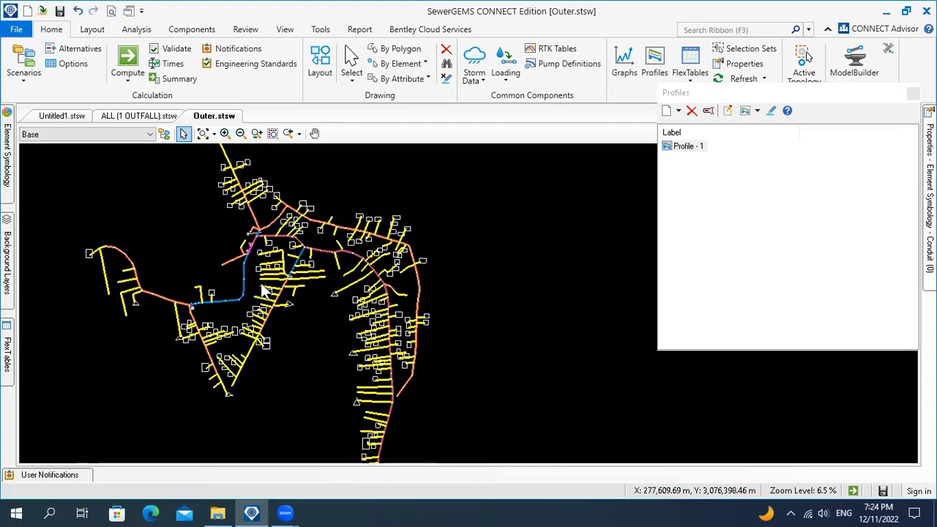
Examine the Outer network's main lines and the junction at manhole MH-12 where the branch from MH-12-1 joins.
drag(251, 259, 274, 286)
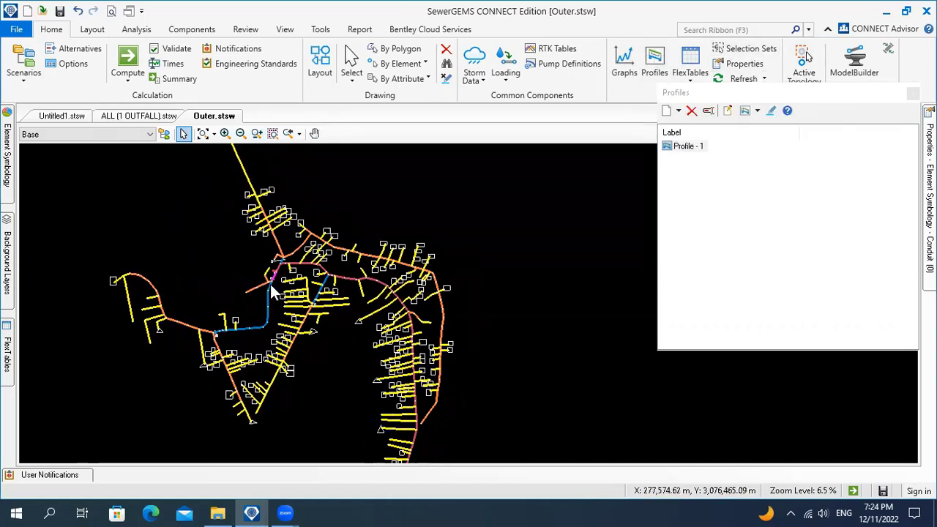
scroll(269, 285, up, 8)
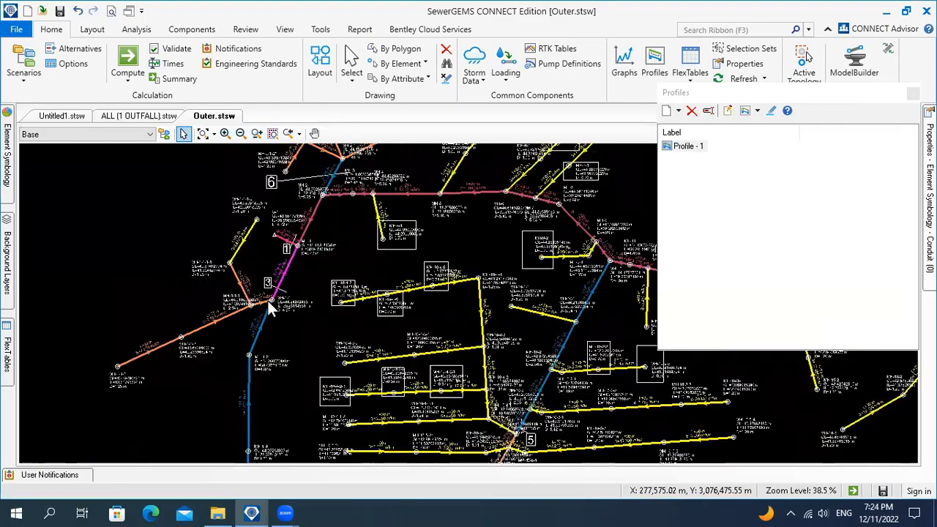
scroll(267, 300, up, 1)
scroll(289, 222, down, 7)
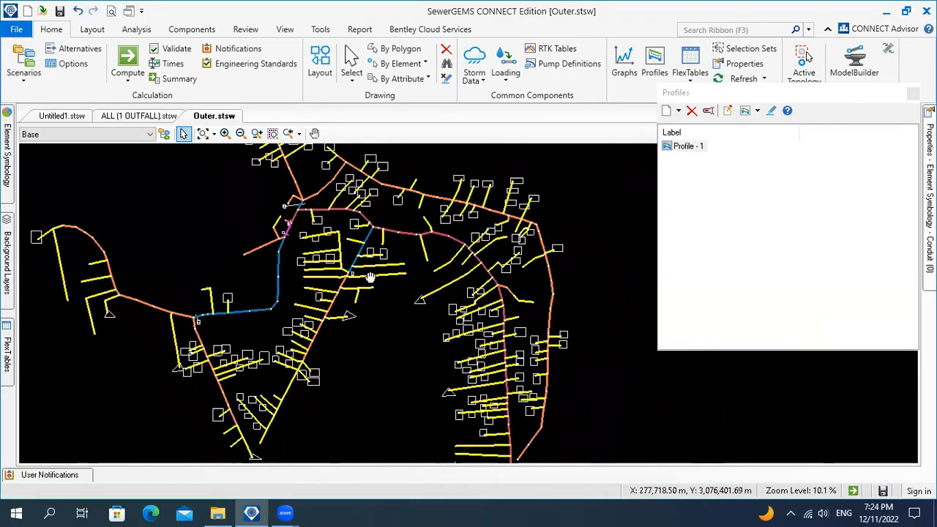
scroll(371, 277, down, 3)
drag(397, 351, 412, 395)
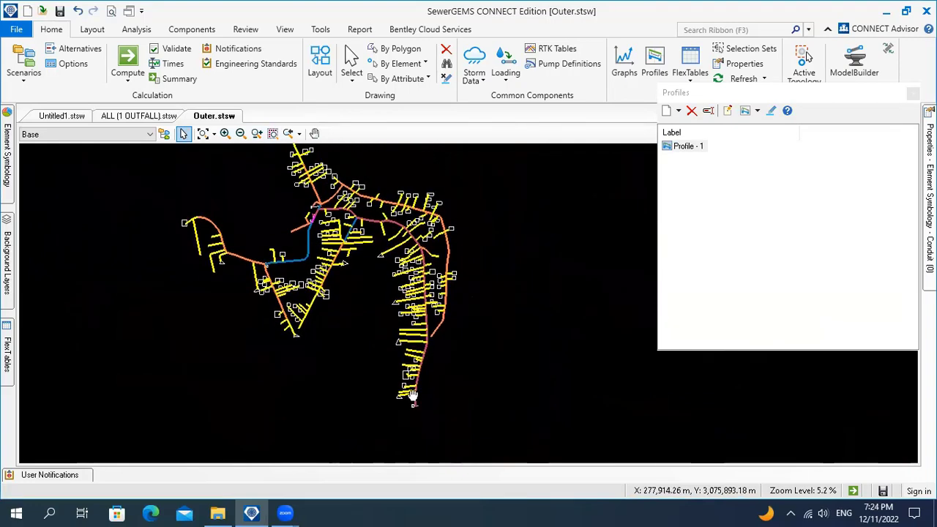
scroll(368, 212, up, 3)
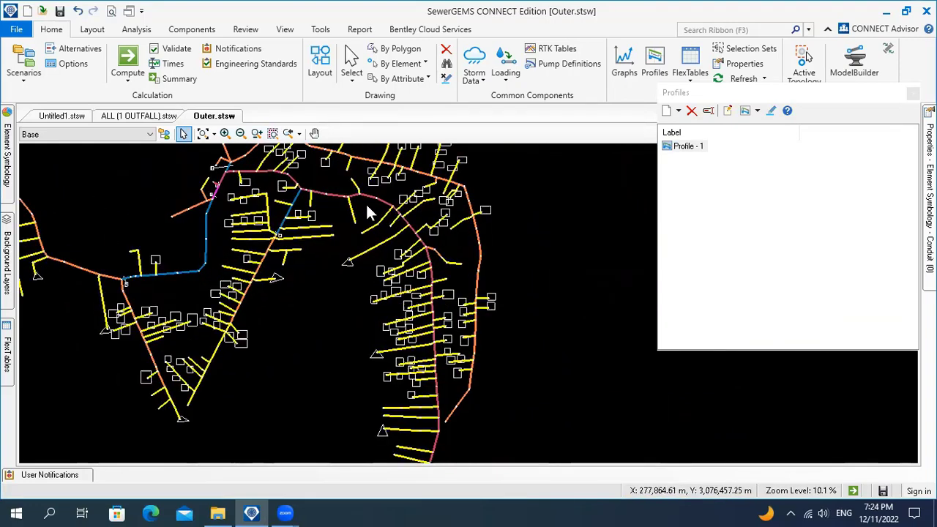
scroll(368, 213, up, 2)
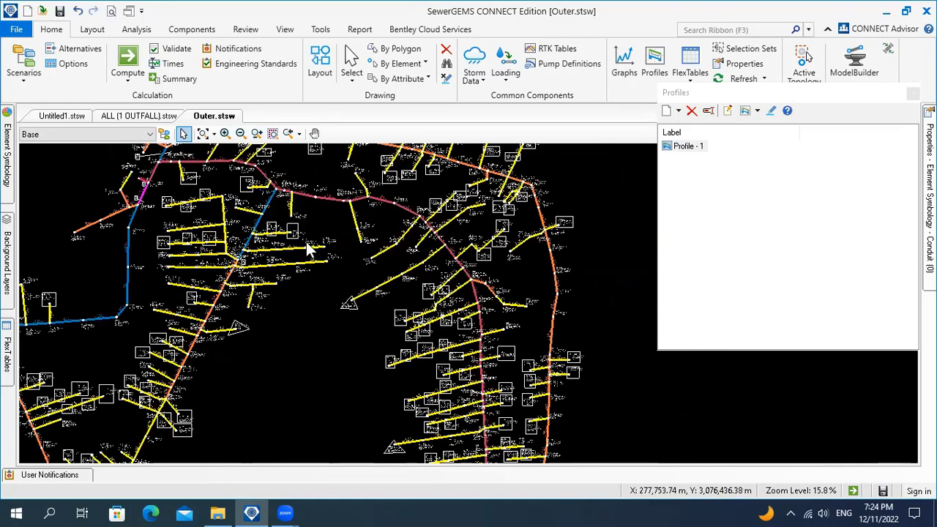
scroll(293, 198, up, 7)
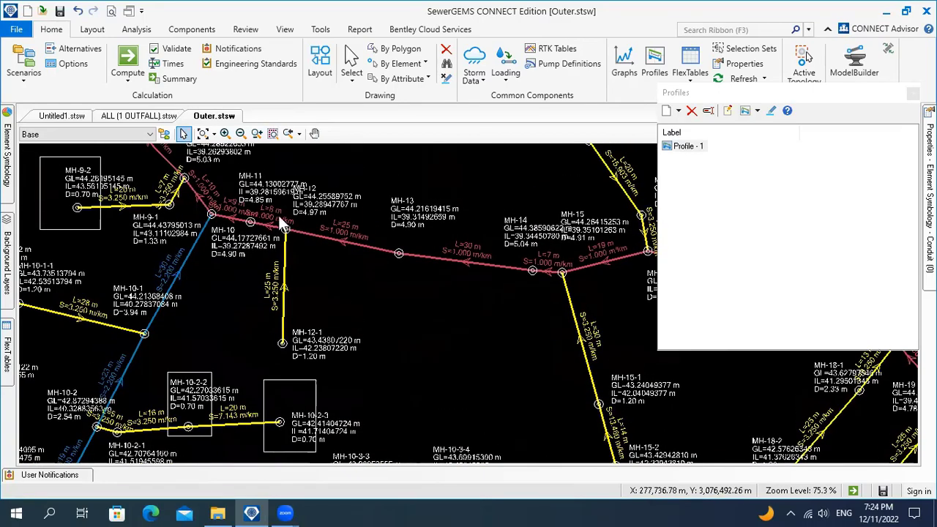
scroll(287, 226, up, 2)
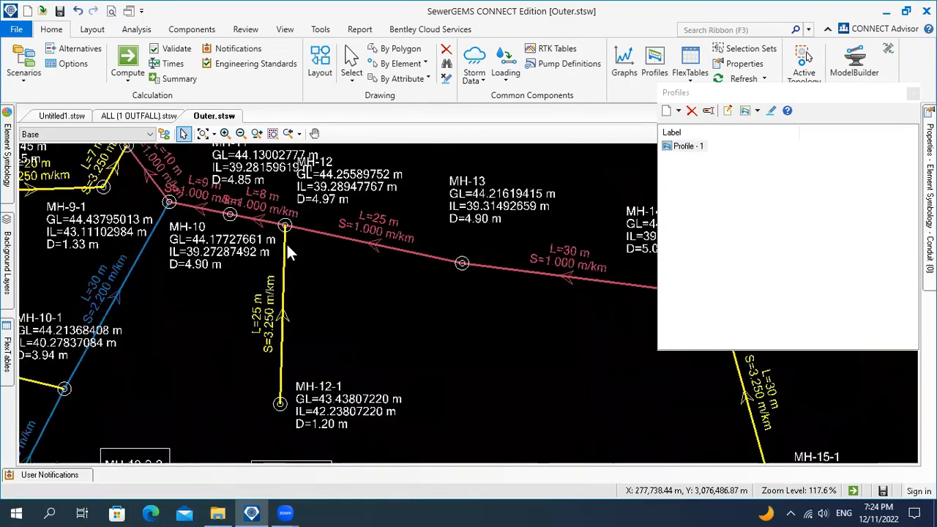
scroll(288, 248, up, 1)
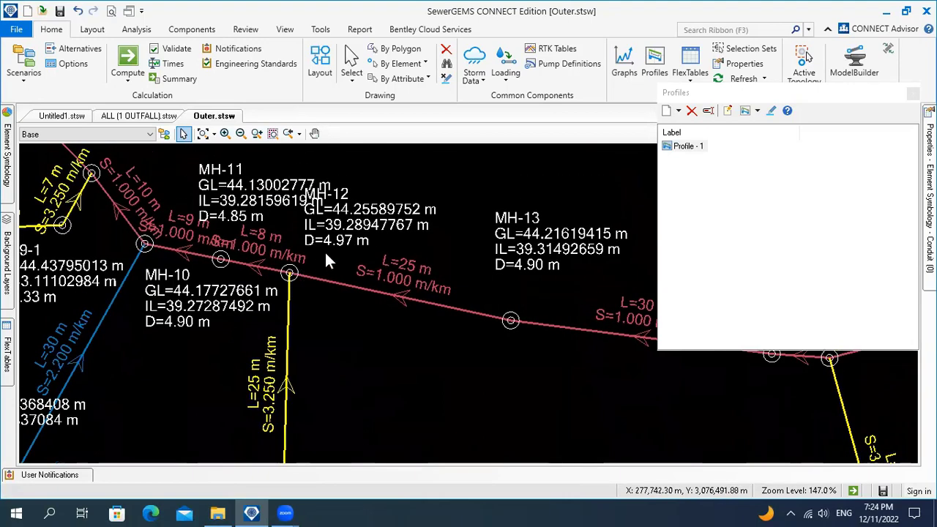
scroll(339, 232, up, 2)
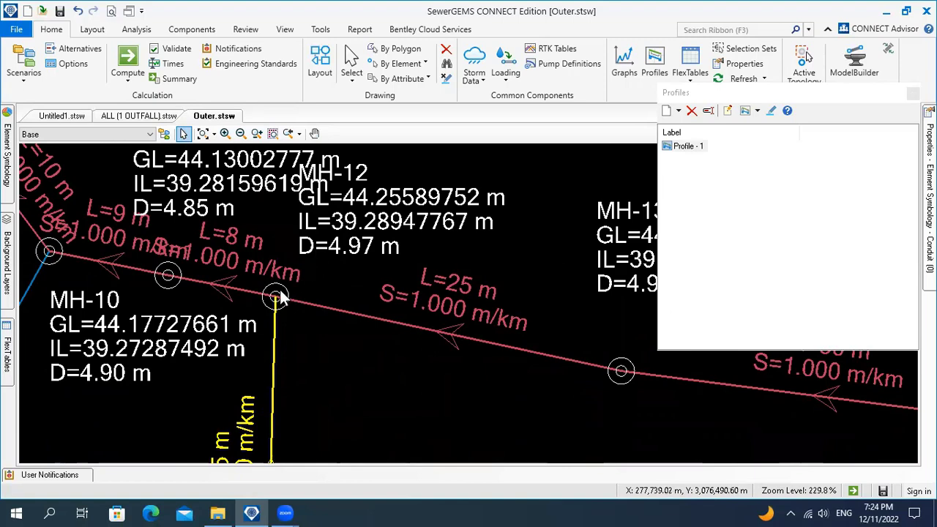
scroll(278, 293, down, 1)
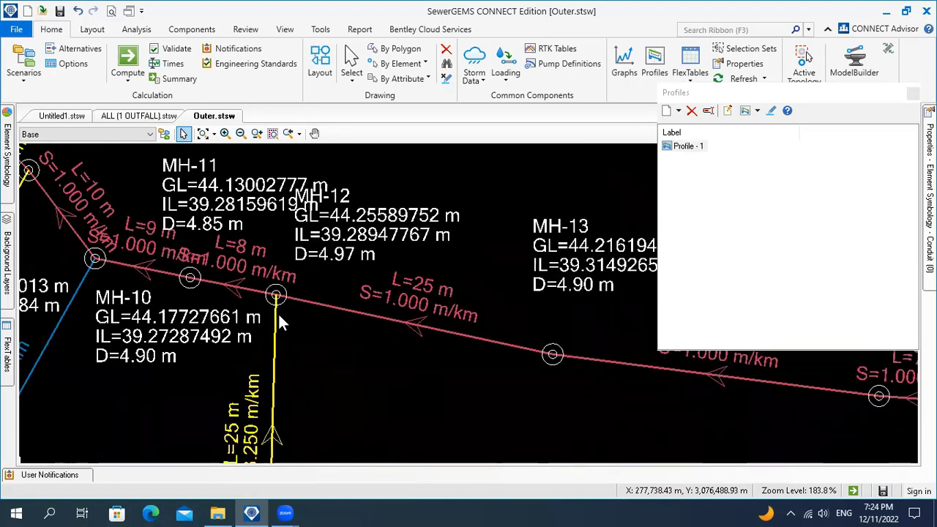
scroll(279, 318, down, 1)
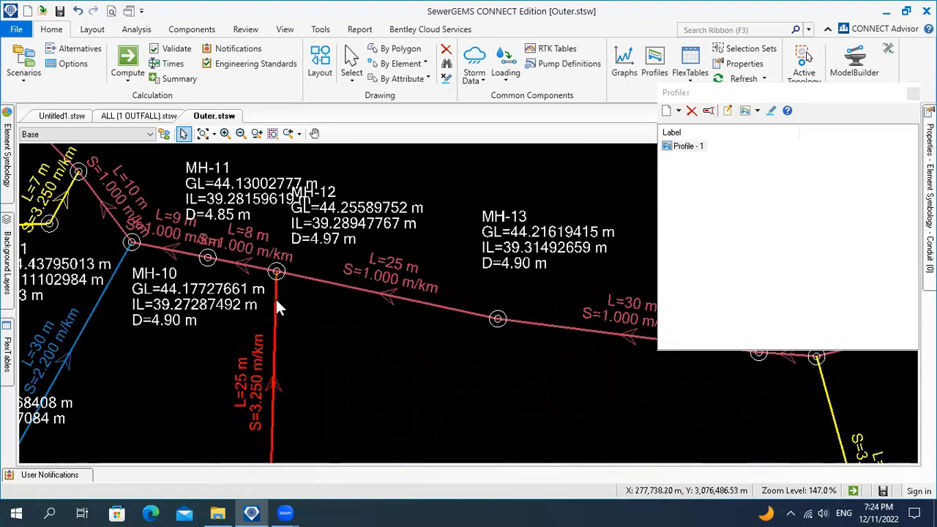
Close the Profiles list and inspect the start and stop inverts in the properties of the conduit from MH-12-1 to MH-12.
double_click(276, 297)
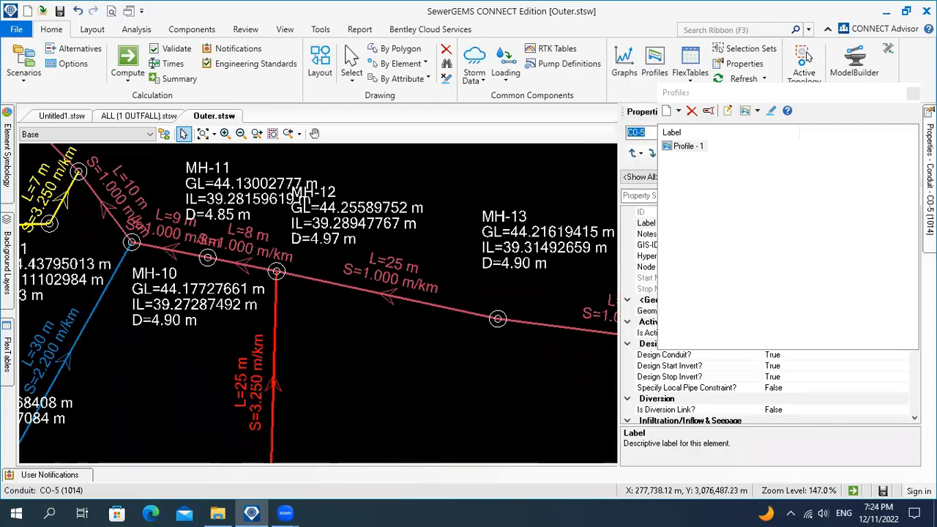
click(913, 93)
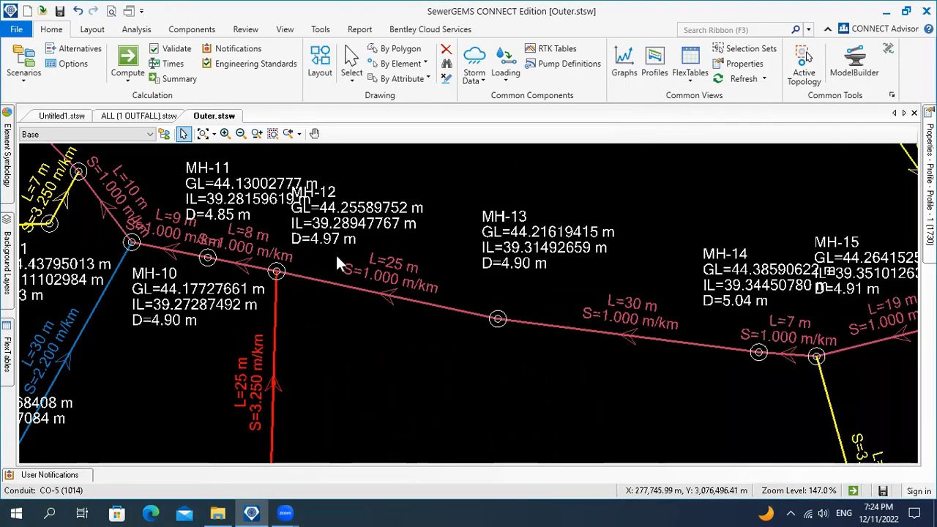
double_click(276, 297)
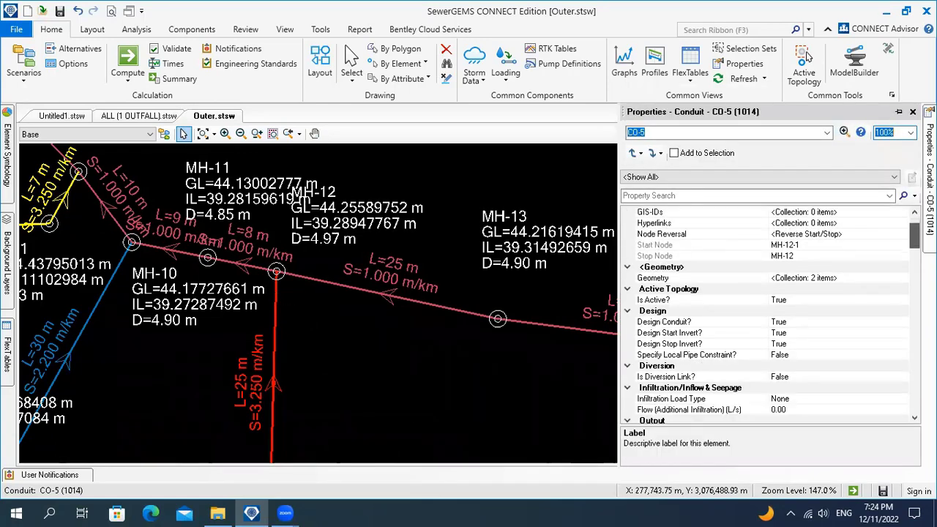
drag(914, 230, 900, 269)
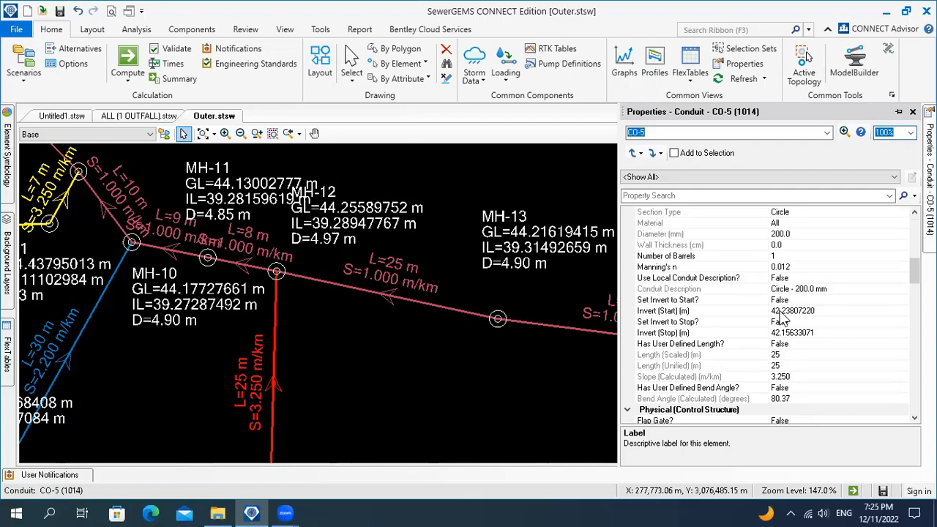
click(360, 378)
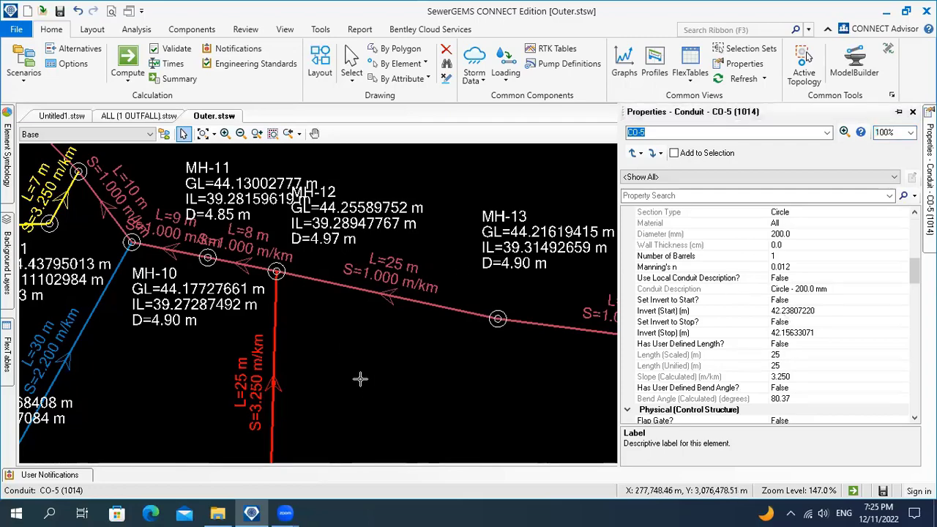
Open the Profiles list for the Outer network.
scroll(374, 321, down, 7)
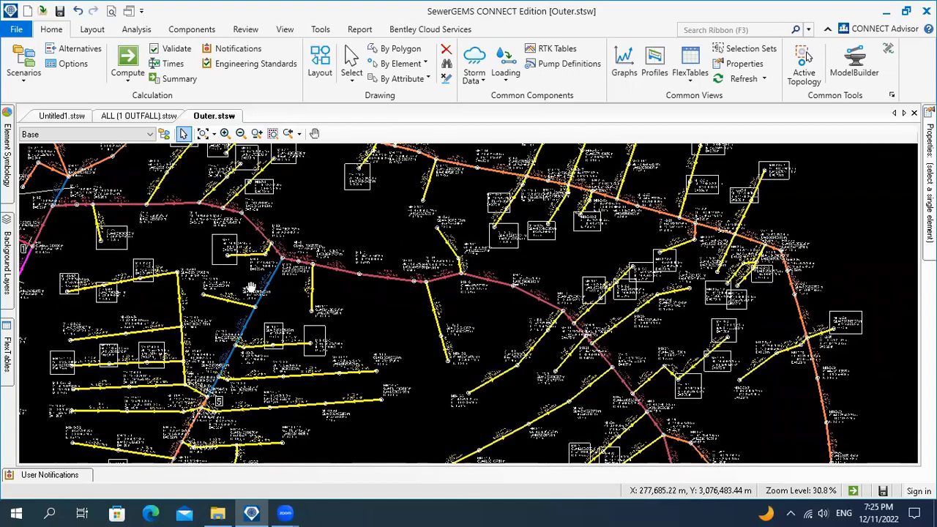
drag(270, 306, 346, 314)
click(655, 73)
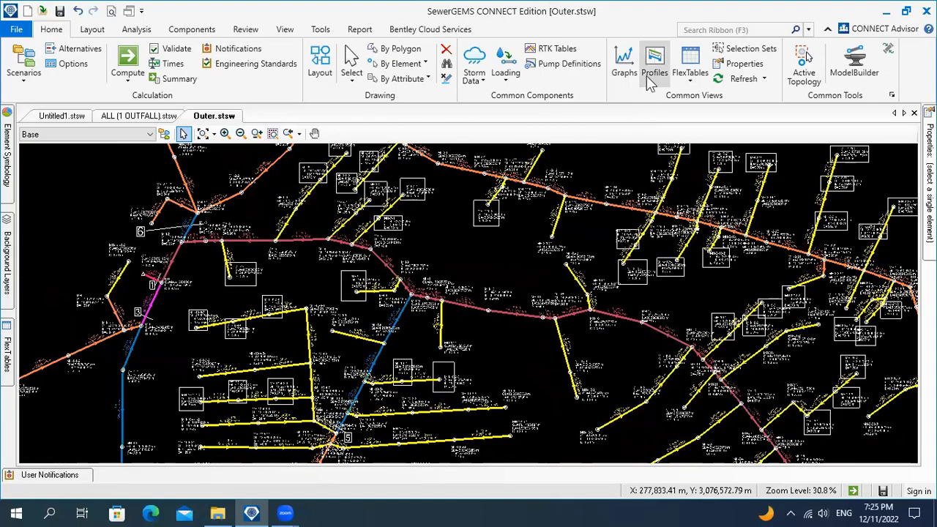
click(678, 110)
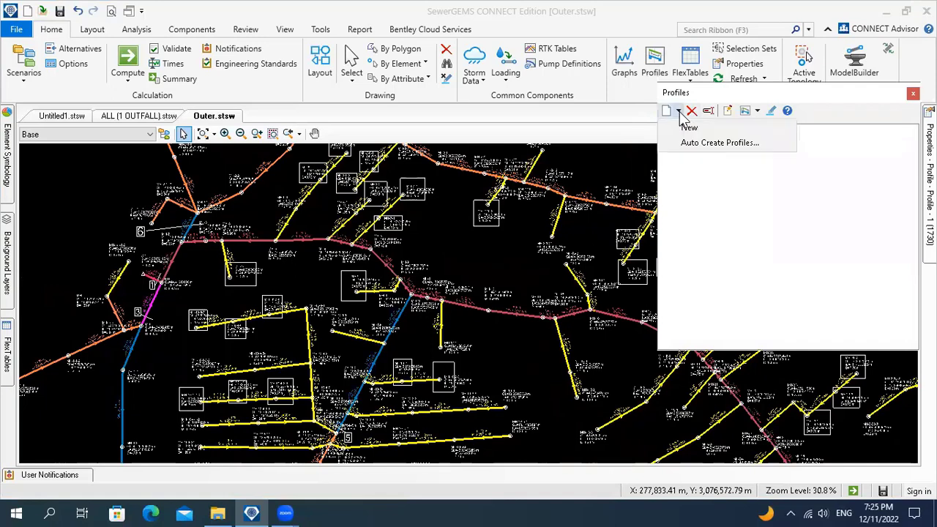
click(719, 144)
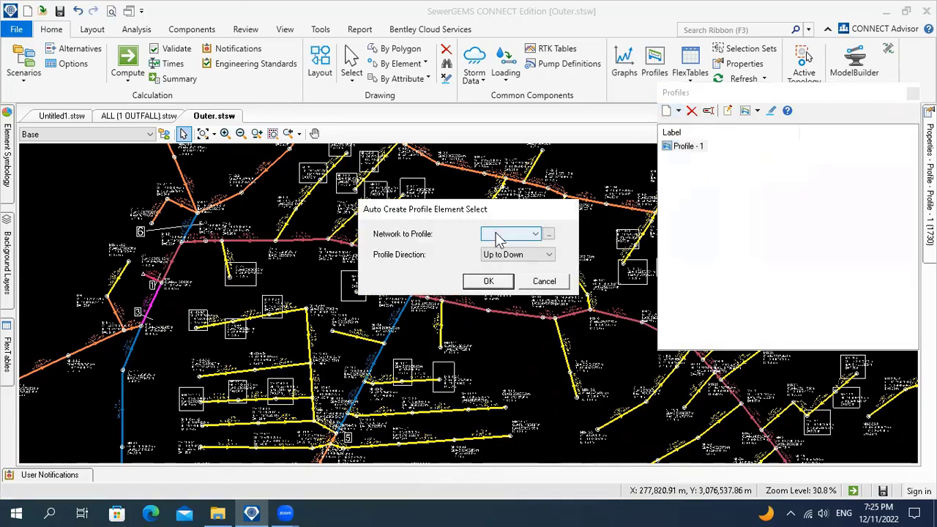
click(497, 236)
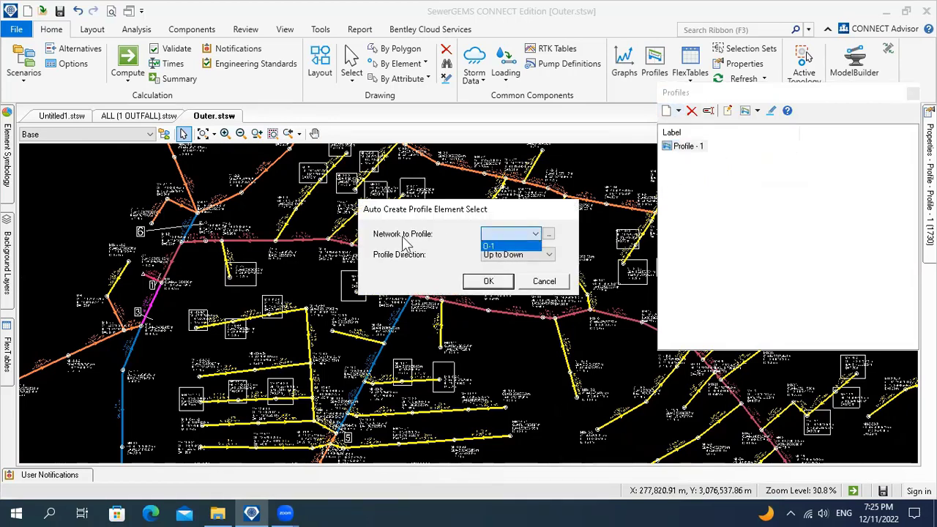
click(493, 247)
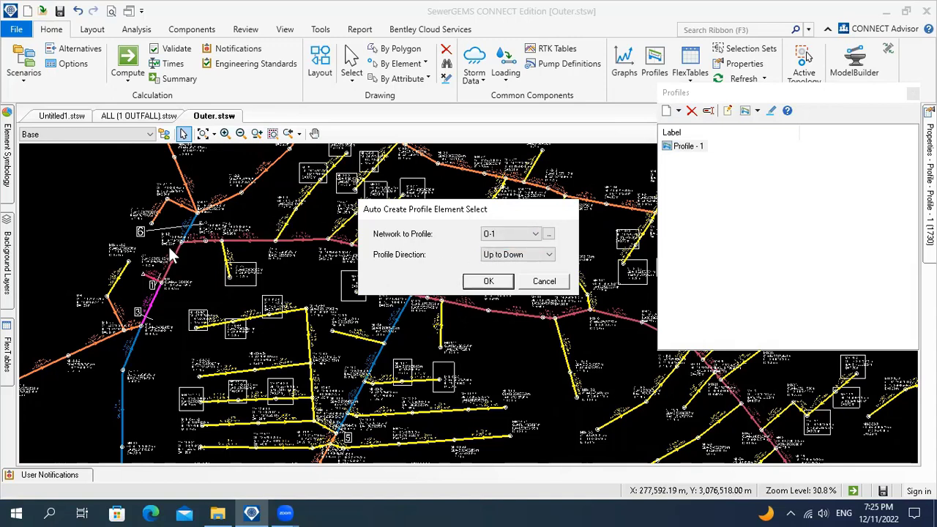
click(505, 255)
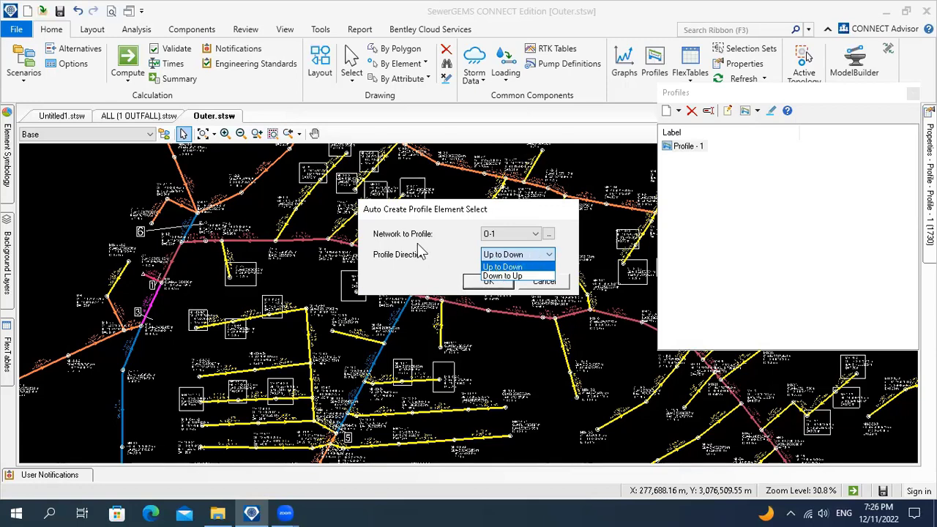
click(563, 250)
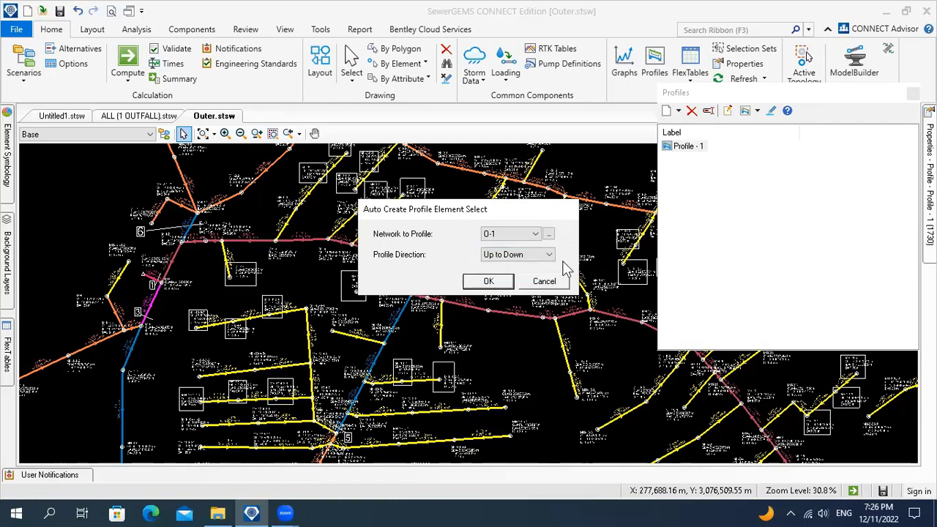
click(562, 281)
View the standard profile plot of Profile - 1, then close it.
right_click(690, 145)
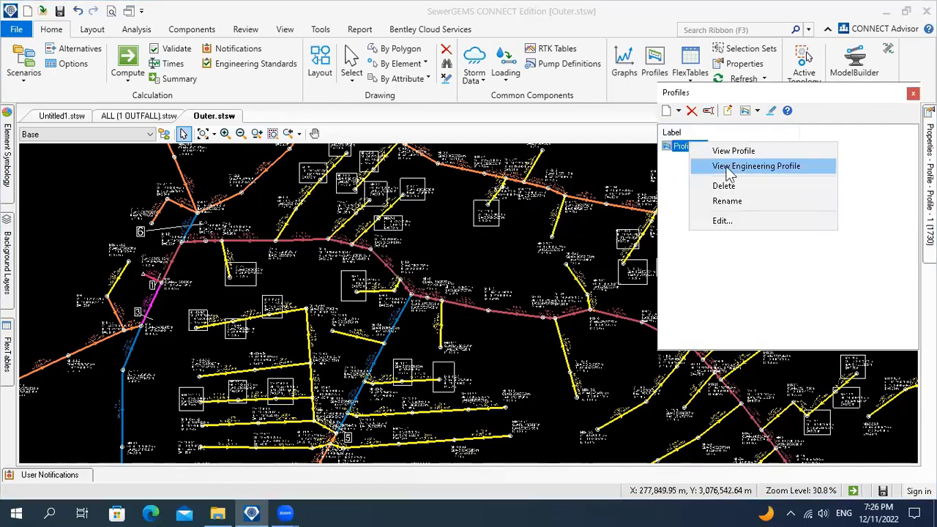
click(724, 152)
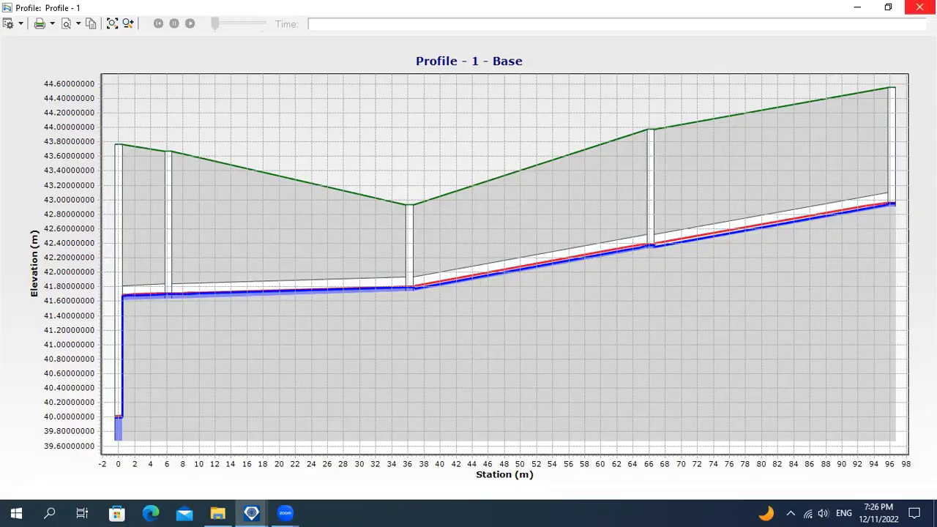
click(920, 7)
Auto-create profiles for the network draining to outfall O-1, with the profile direction set to Down to Up.
click(679, 112)
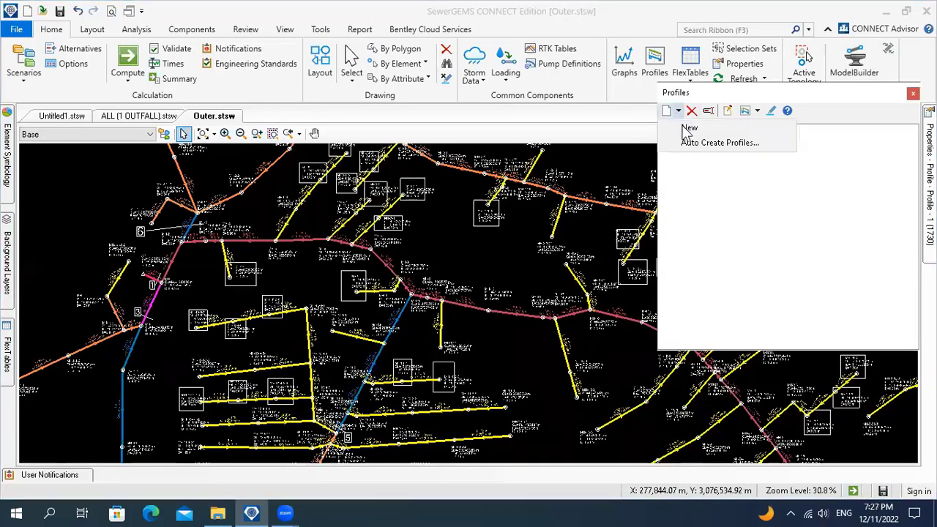
click(690, 142)
click(508, 234)
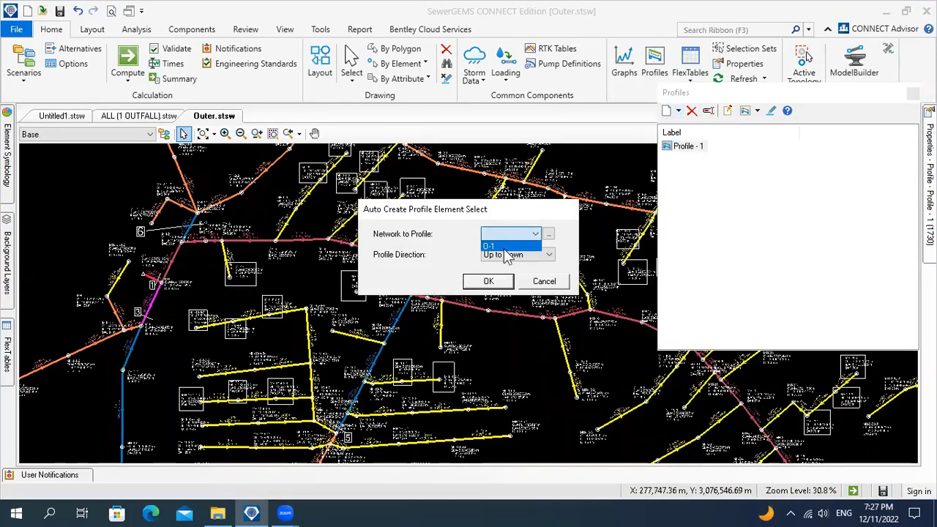
click(501, 244)
click(505, 255)
click(505, 277)
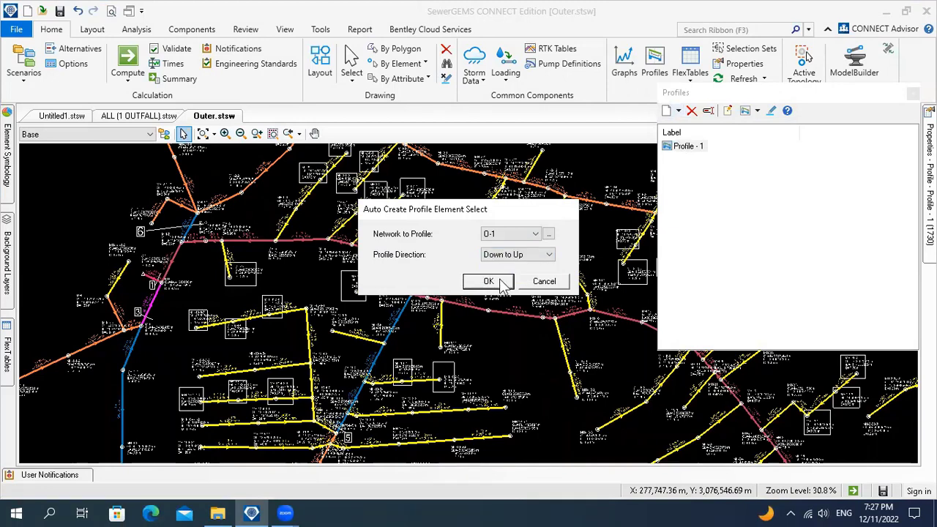
click(489, 283)
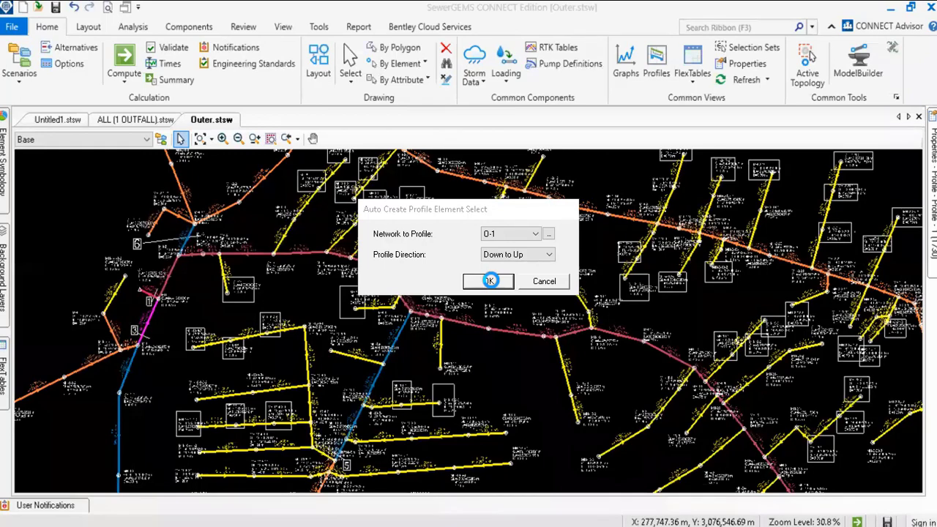
click(489, 281)
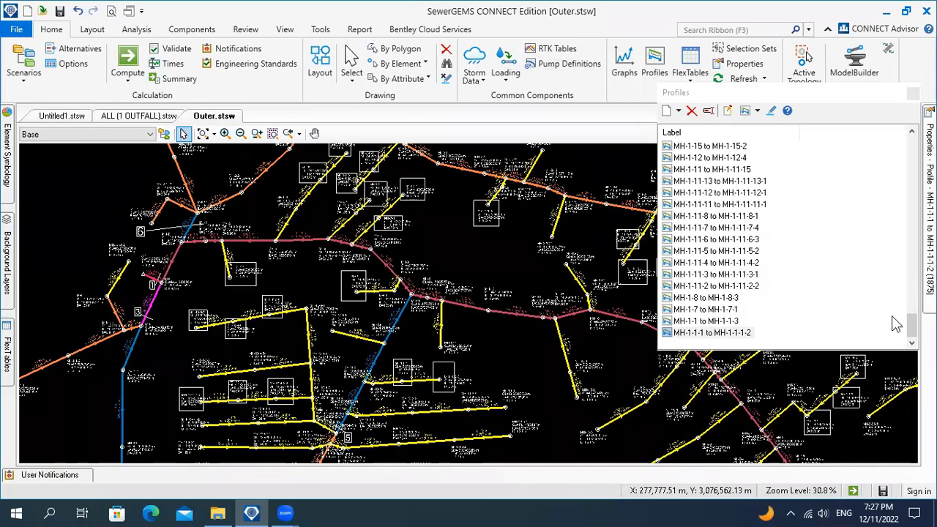
Select the O-1 to MH-57-2 profile and turn on highlighting to show its route in the drawing.
drag(911, 322, 902, 143)
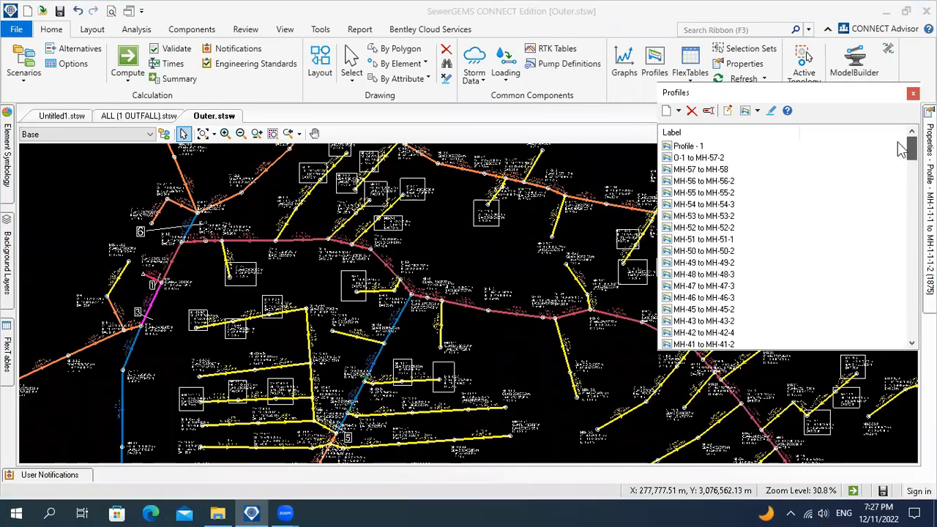
click(713, 160)
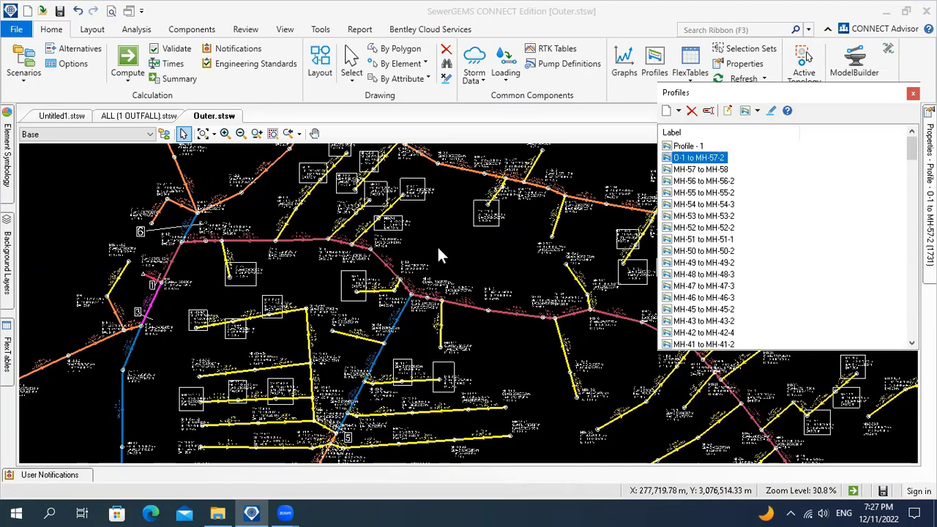
scroll(482, 241, down, 2)
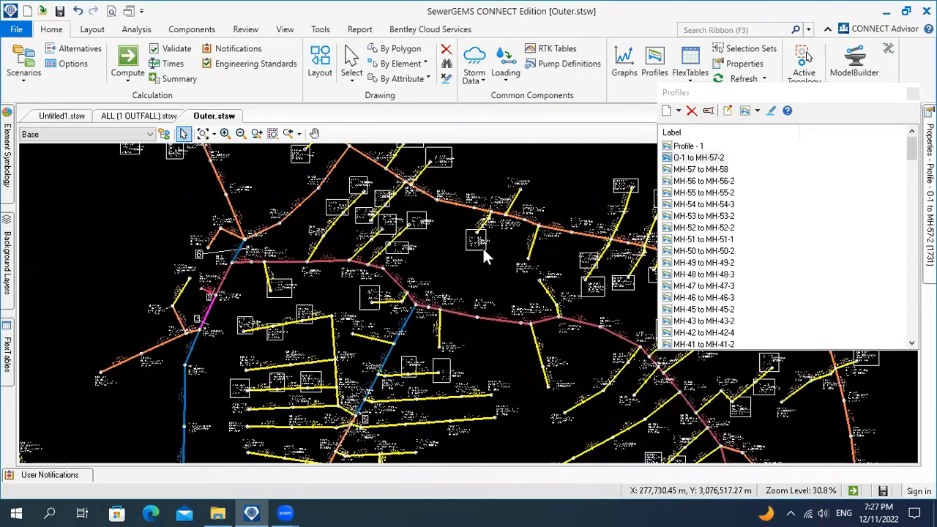
scroll(485, 245, down, 4)
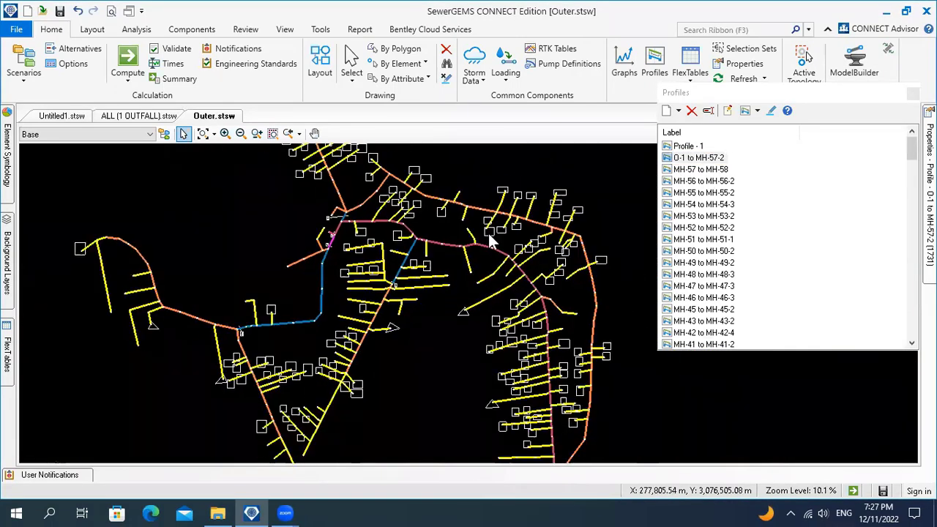
click(699, 161)
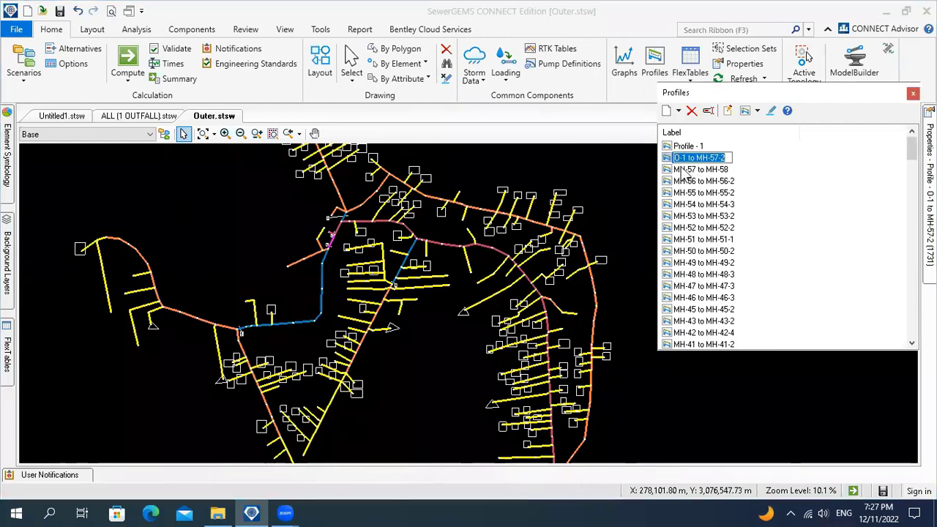
click(685, 169)
click(684, 160)
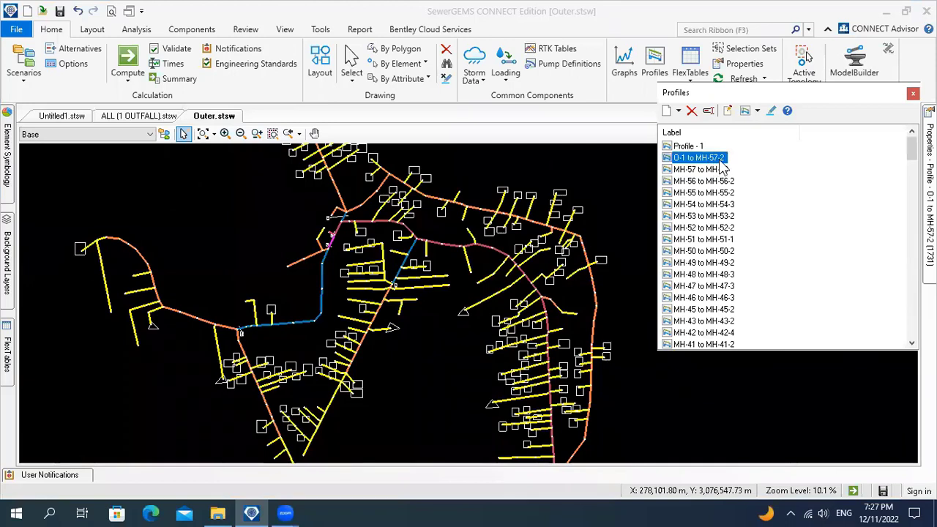
click(772, 111)
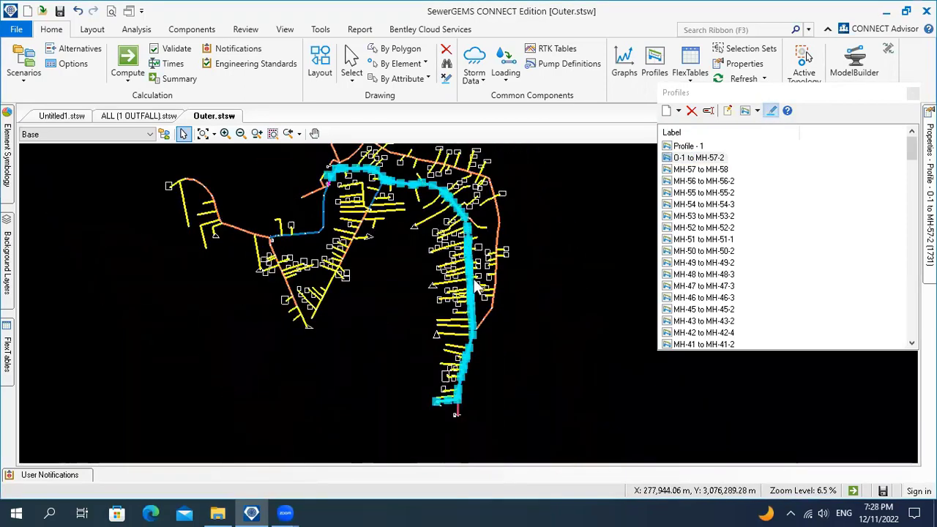
scroll(457, 408, up, 2)
scroll(446, 399, down, 3)
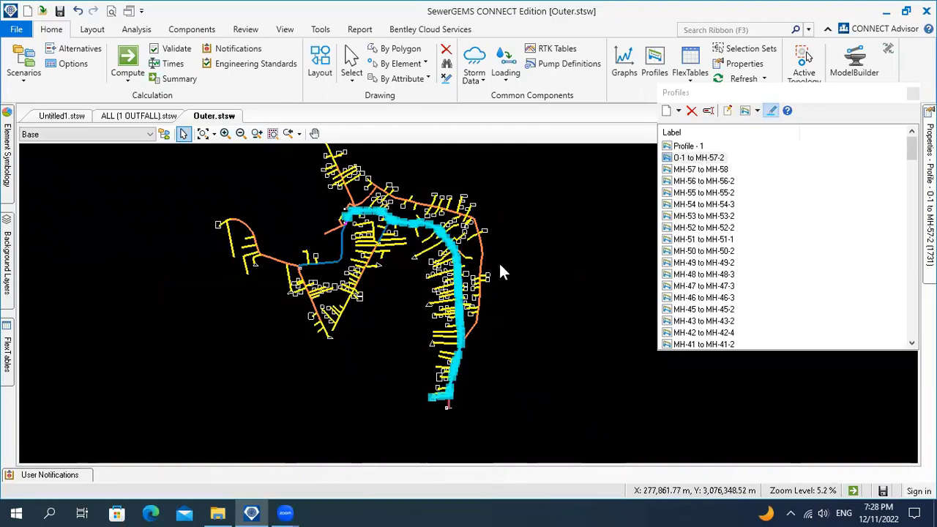
Check the highlighted routes of the profiles MH-57 to MH-58, MH-56 to MH-56-2 and MH-55 to MH-55-2.
click(692, 172)
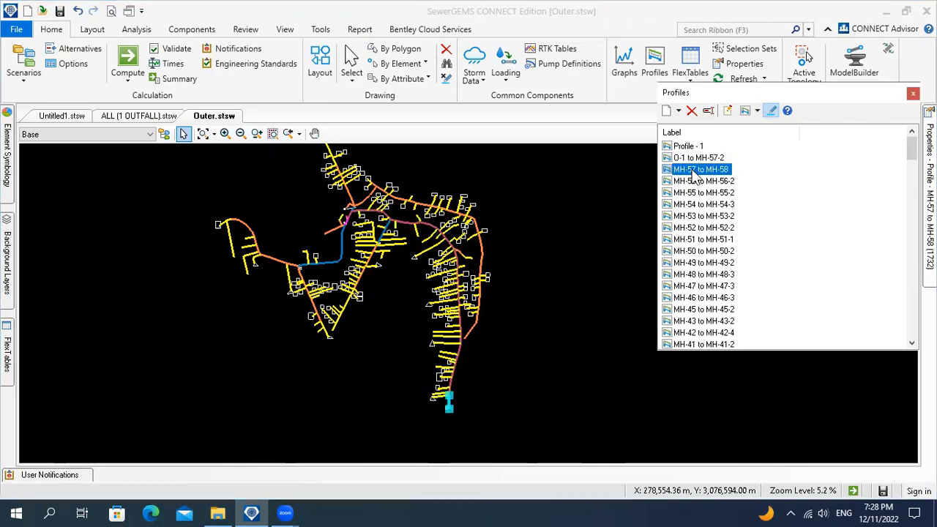
click(772, 112)
scroll(456, 418, up, 5)
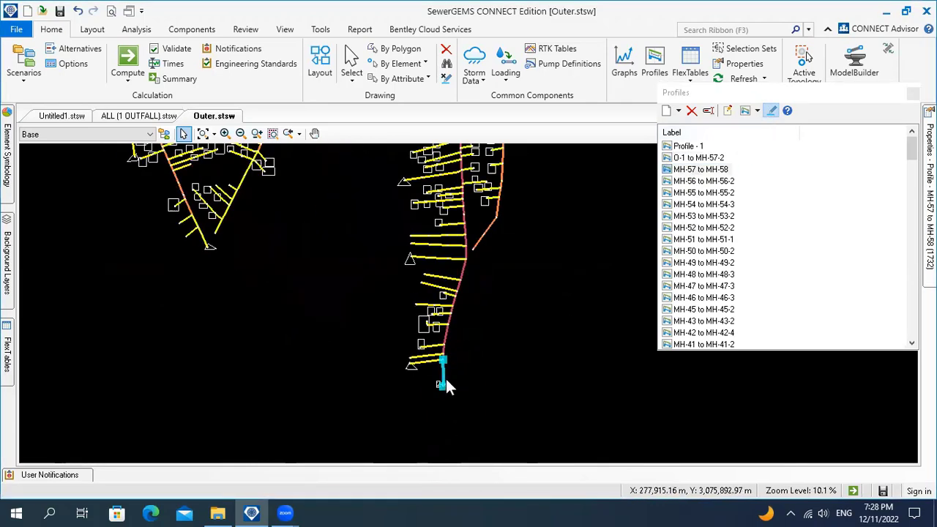
click(695, 181)
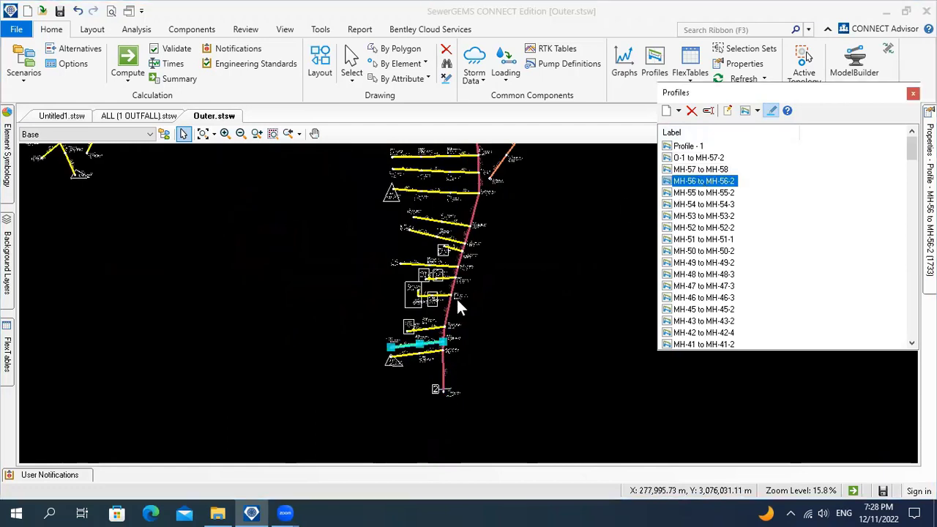
click(720, 193)
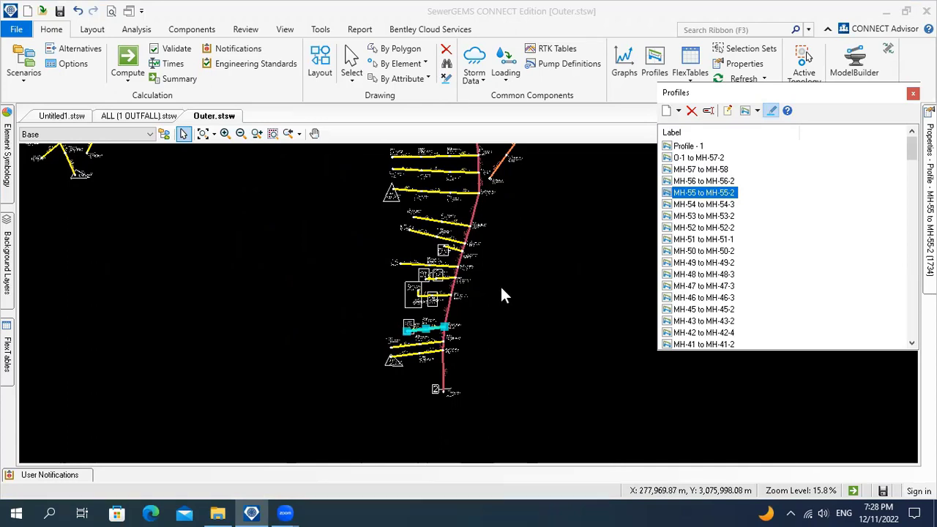
Highlight the O-1 to MH-57-2 profile again and trace its route through the network to its upstream end.
click(704, 158)
scroll(472, 233, down, 2)
scroll(340, 183, down, 2)
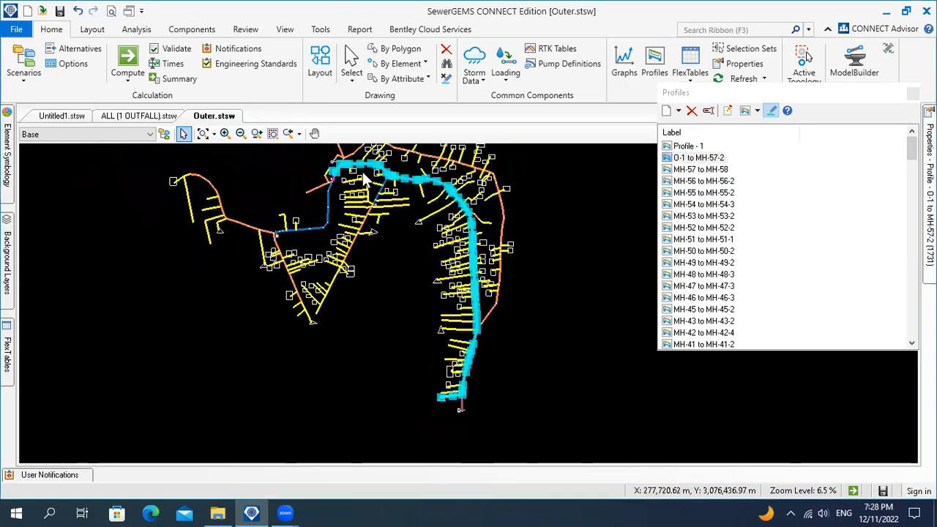
scroll(340, 183, up, 3)
scroll(335, 184, down, 7)
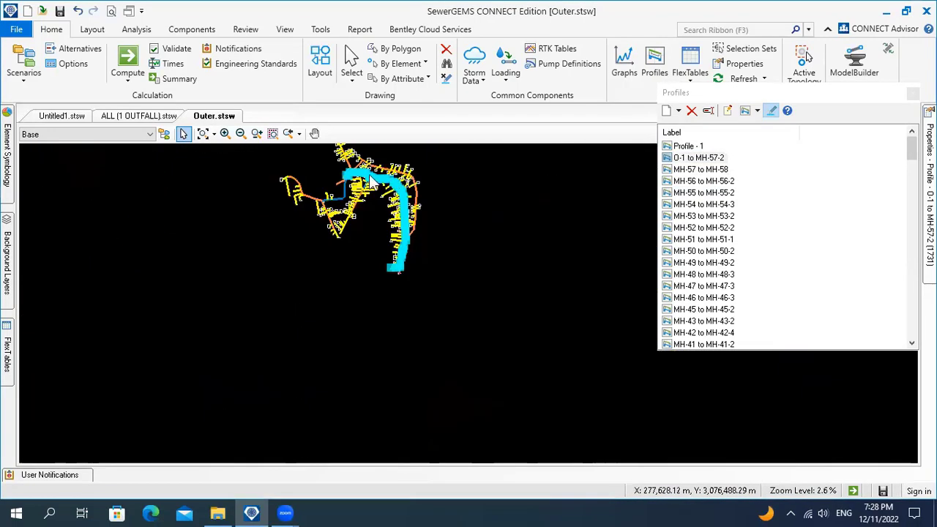
scroll(401, 248, up, 15)
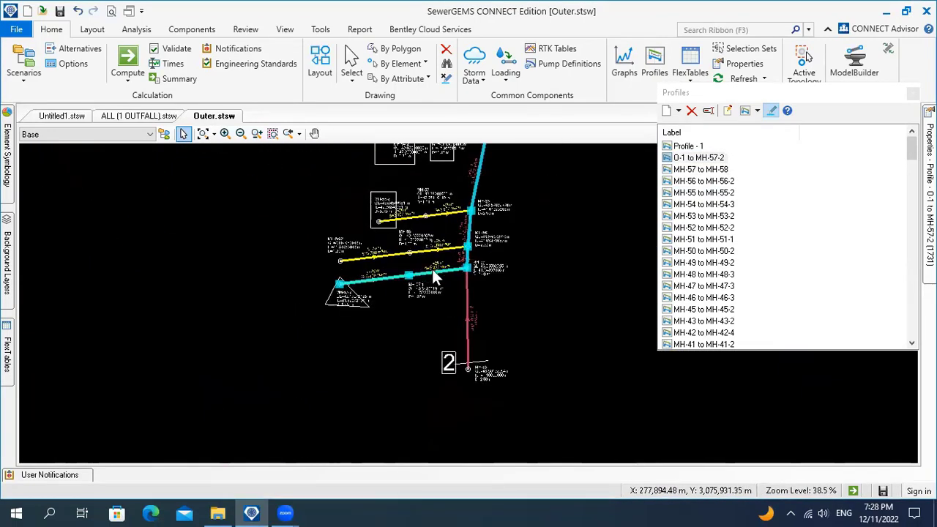
Examine the ground levels, inverts, pipe lengths and slopes around MH-57, comparing the branch to MH-57-2 with the line to MH-58.
drag(424, 287, 412, 261)
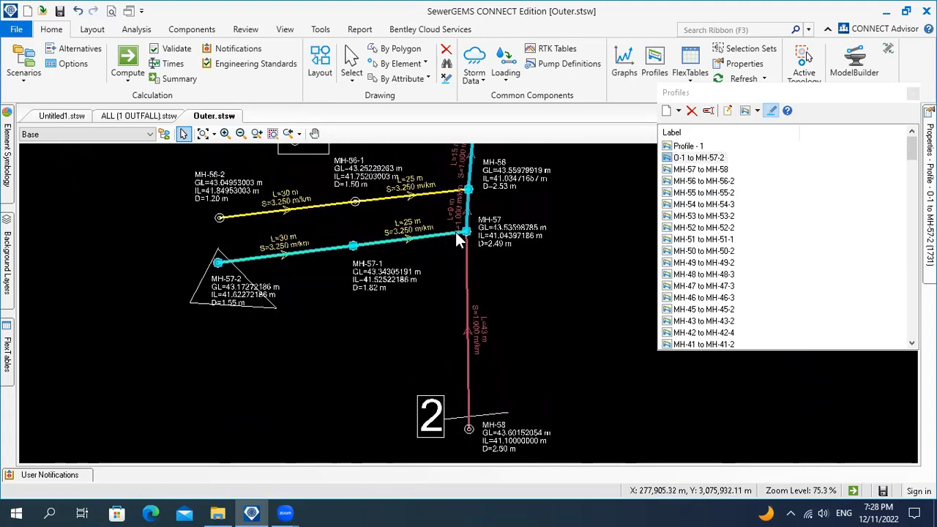
drag(460, 236, 478, 188)
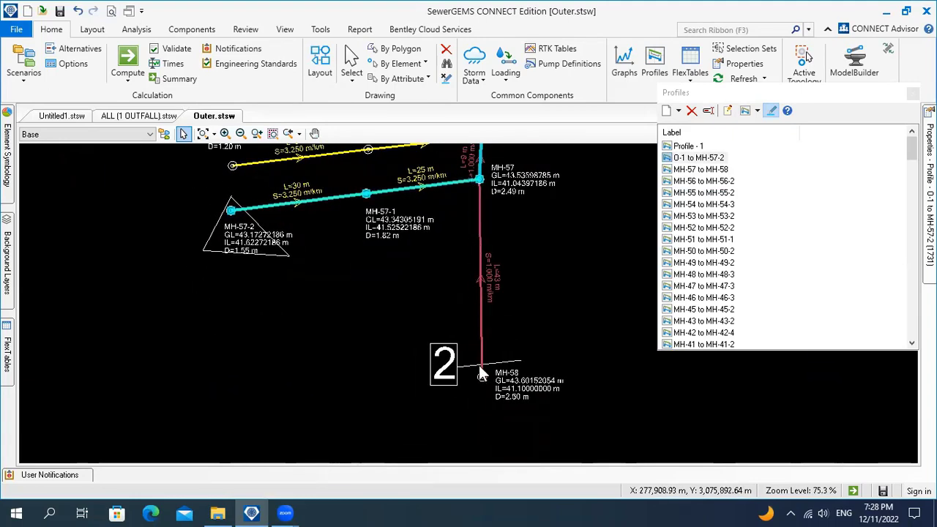
drag(479, 365, 487, 285)
scroll(487, 285, down, 2)
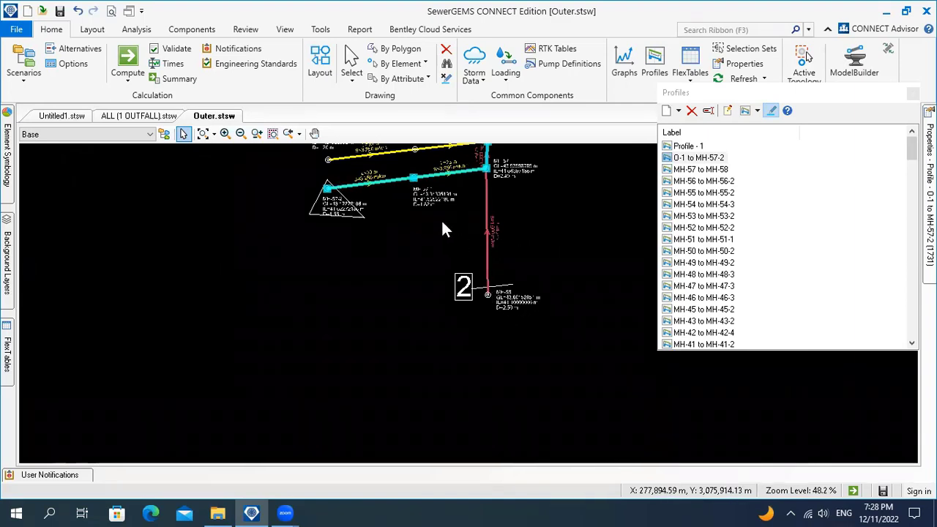
scroll(446, 231, up, 1)
scroll(511, 219, up, 1)
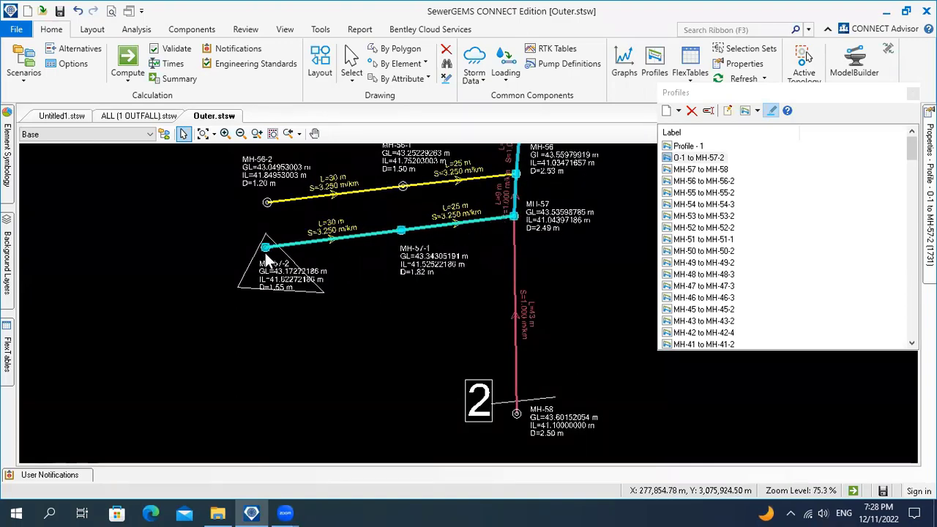
scroll(265, 256, up, 2)
scroll(263, 253, down, 1)
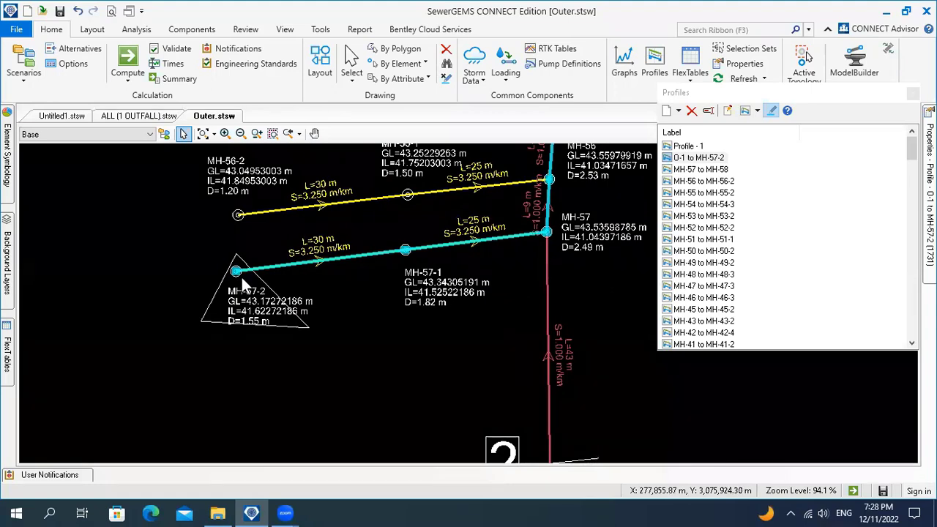
Examine the uncovered line end at MH-58 and follow the highlighted O-1 to MH-57-2 route across the whole network.
scroll(336, 309, down, 2)
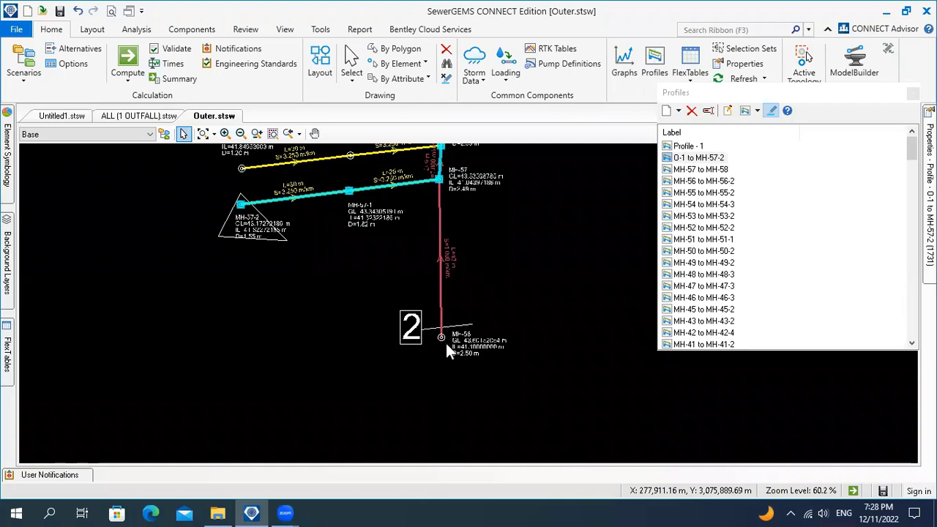
drag(444, 346, 444, 273)
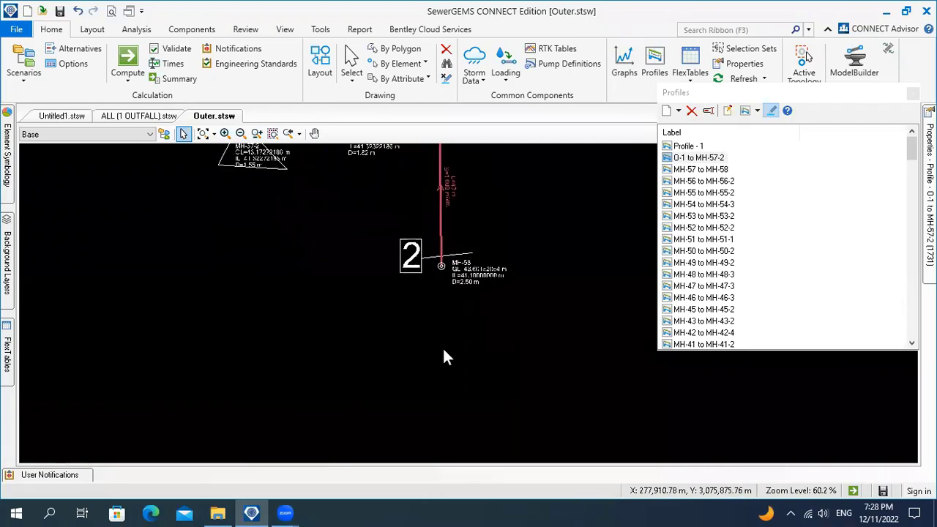
drag(443, 352, 453, 296)
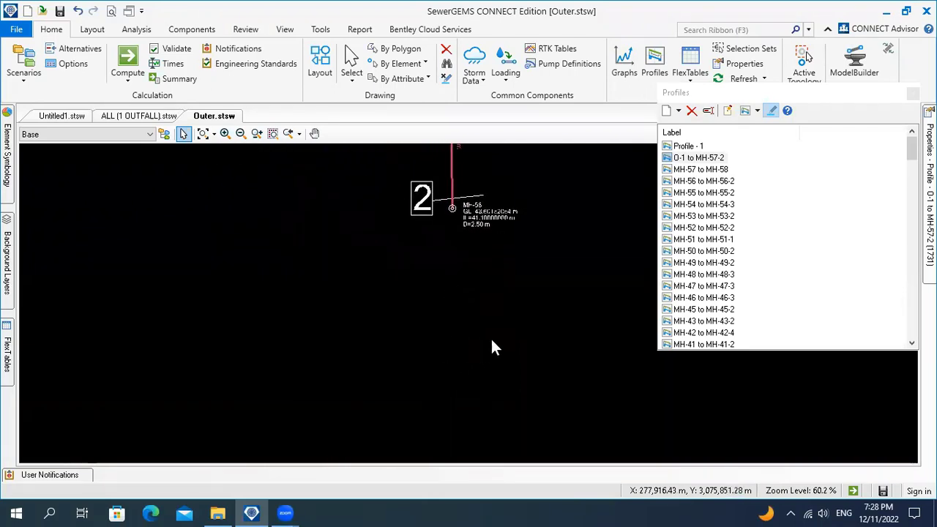
drag(473, 338, 308, 349)
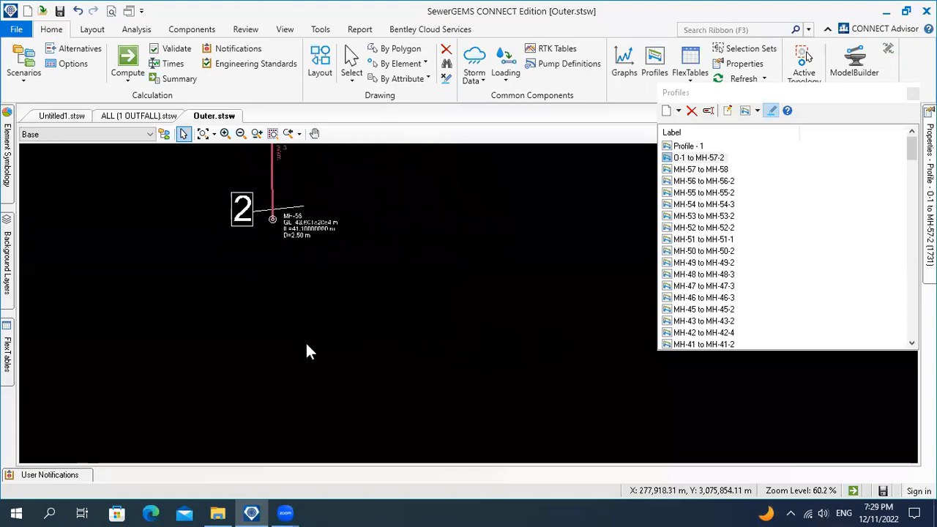
scroll(307, 344, down, 2)
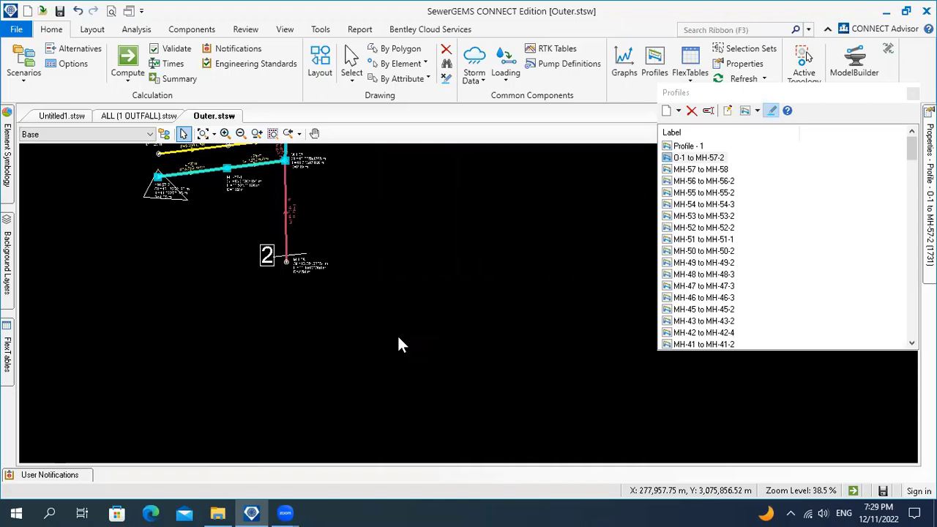
scroll(391, 334, down, 4)
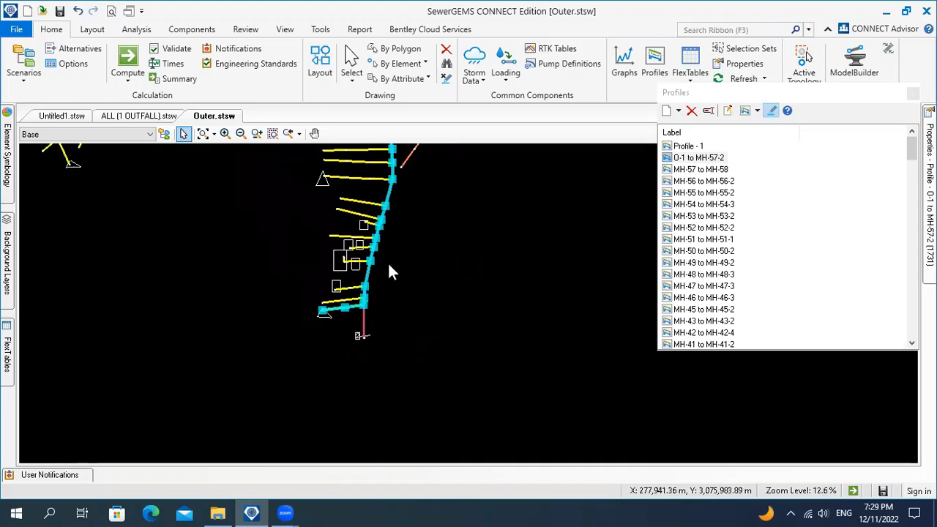
drag(375, 221, 371, 316)
scroll(371, 315, down, 2)
scroll(388, 219, down, 1)
drag(388, 223, 387, 298)
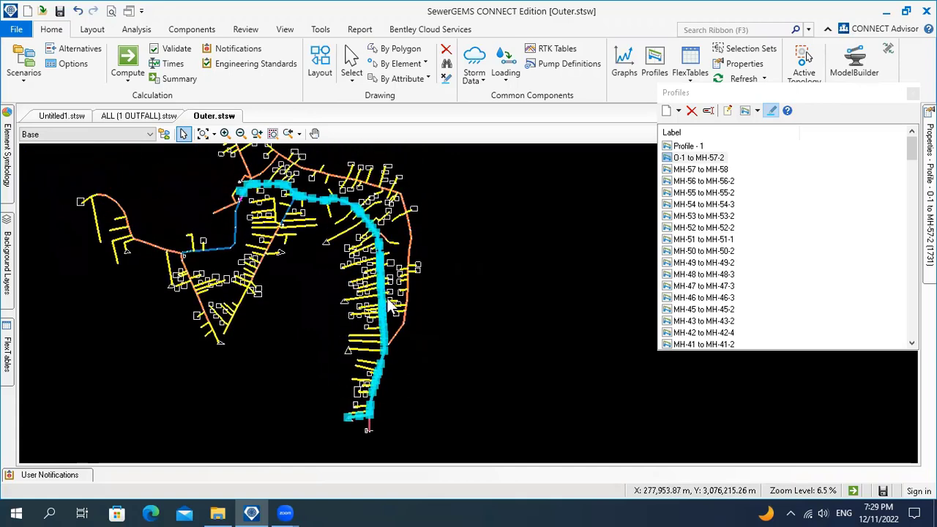
Compare the MH-57-2 branch with the line to MH-58, reading the manhole levels, depths, pipe lengths and slopes around MH-57.
scroll(391, 303, up, 4)
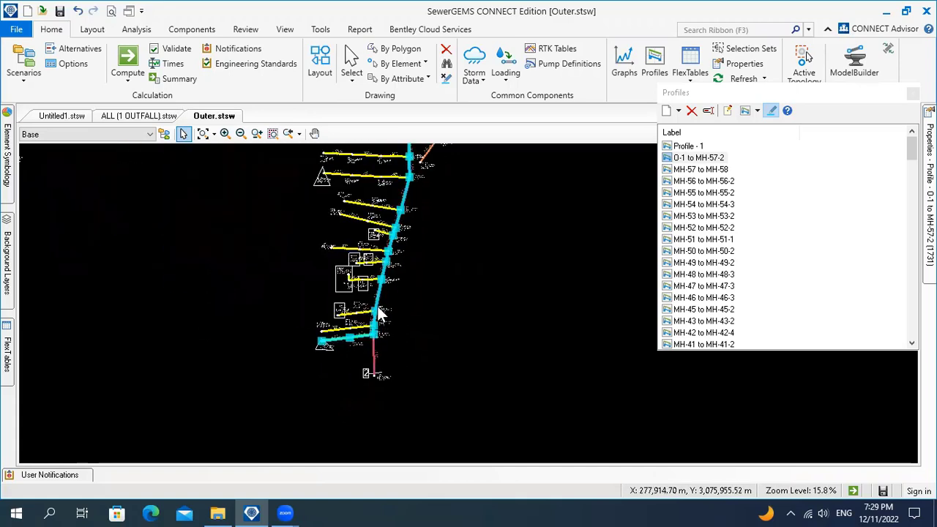
scroll(366, 340, up, 1)
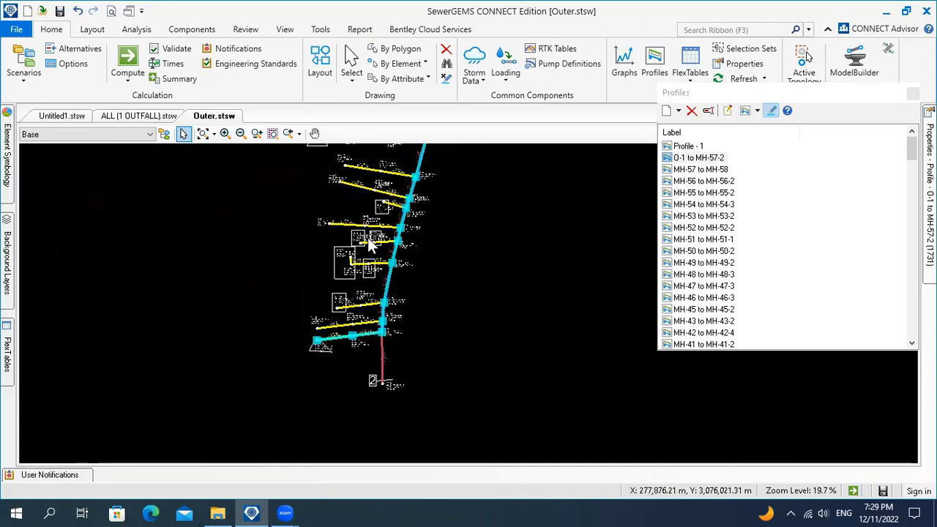
scroll(368, 336, up, 5)
scroll(370, 322, up, 1)
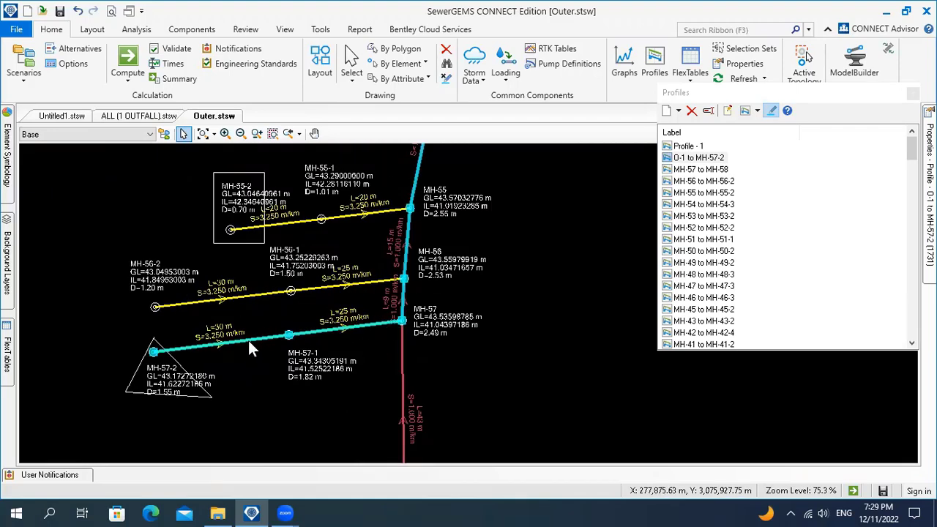
scroll(333, 329, down, 2)
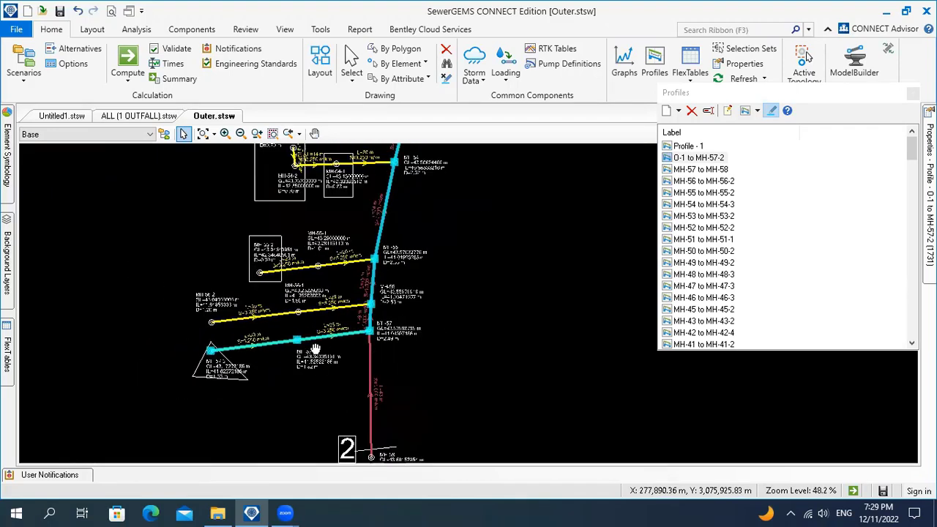
scroll(398, 341, down, 2)
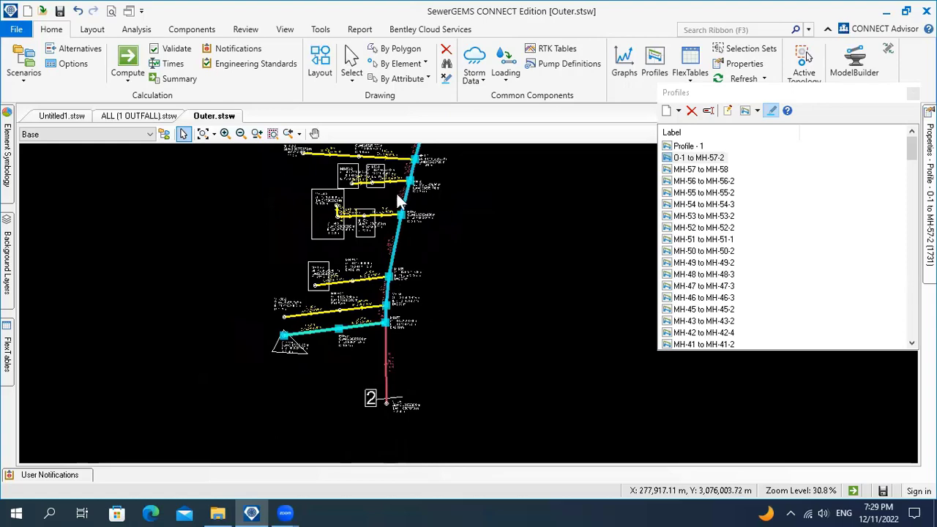
scroll(387, 390, down, 1)
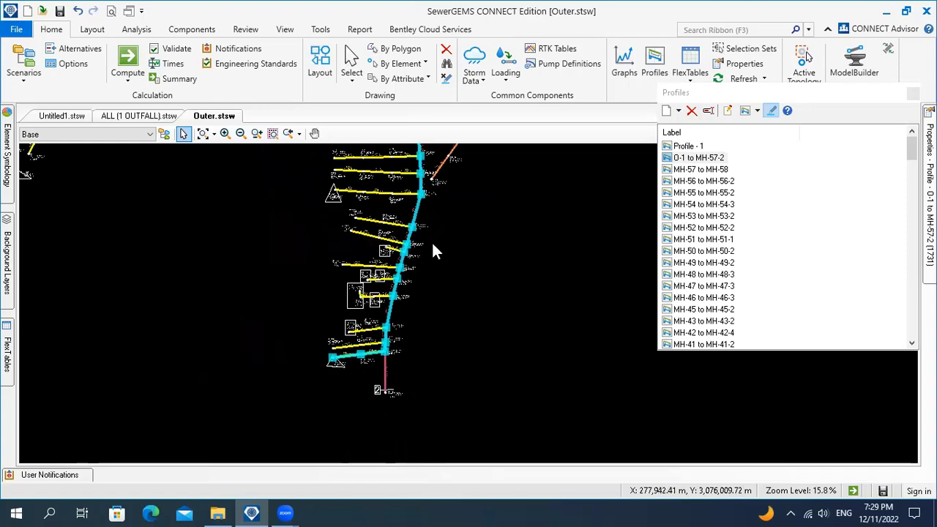
scroll(429, 256, down, 2)
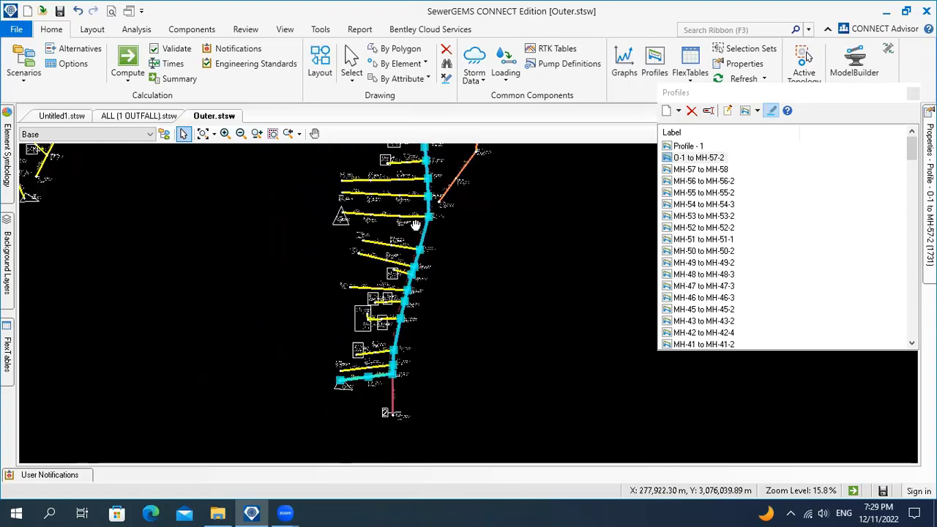
scroll(395, 315, up, 1)
scroll(384, 329, up, 3)
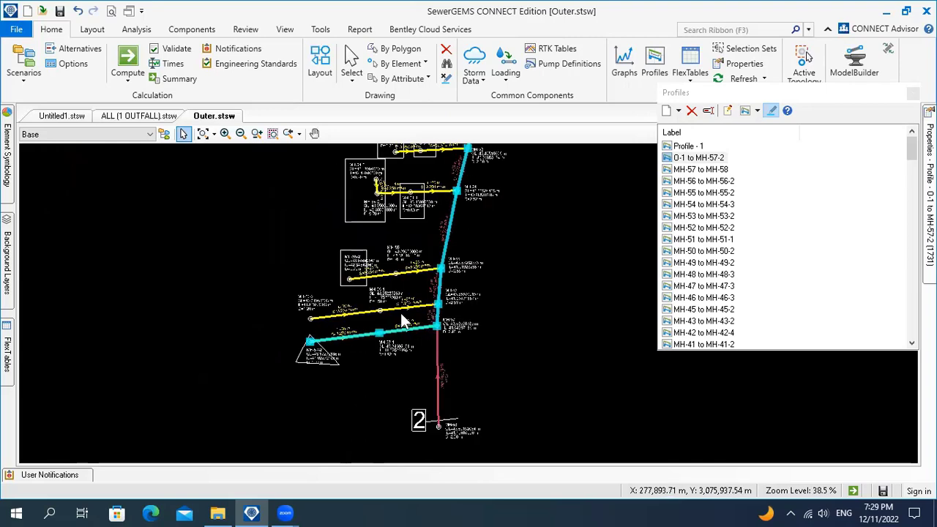
scroll(350, 338, up, 2)
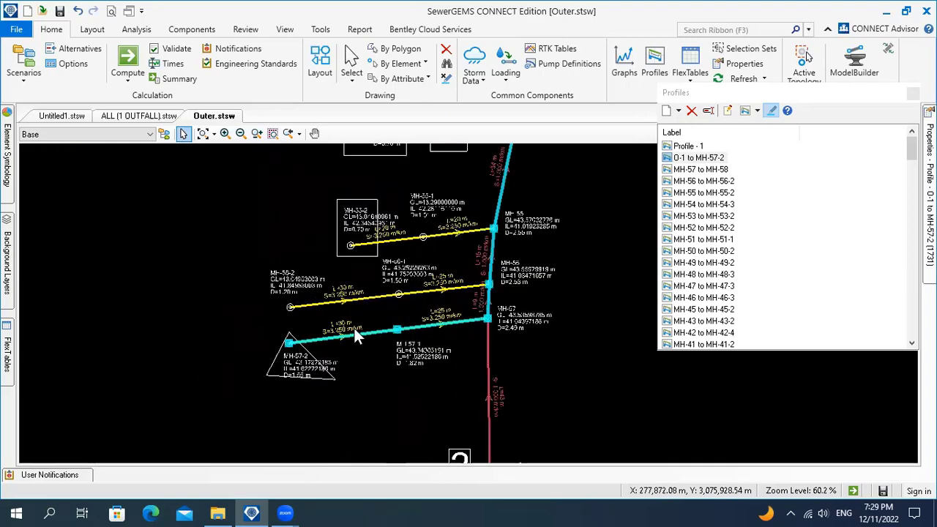
scroll(355, 328, down, 2)
scroll(423, 260, up, 4)
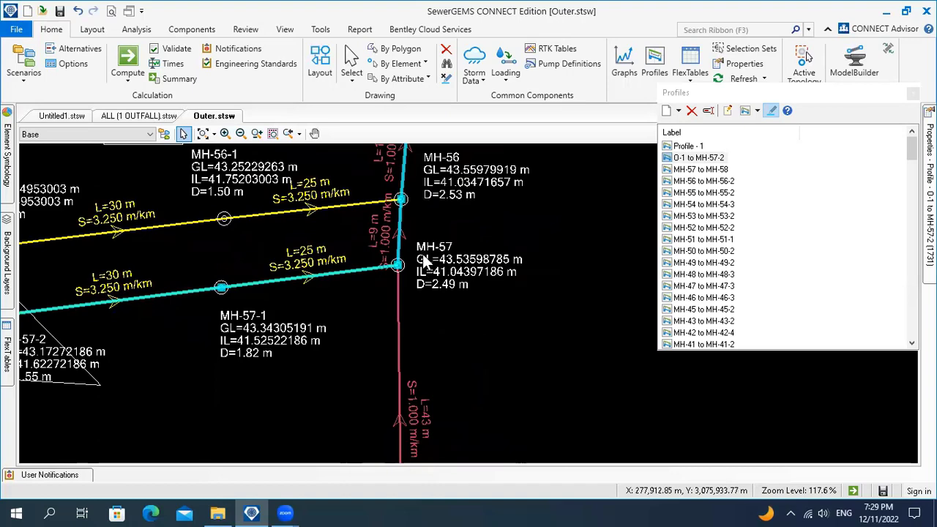
scroll(417, 259, down, 2)
scroll(416, 342, up, 4)
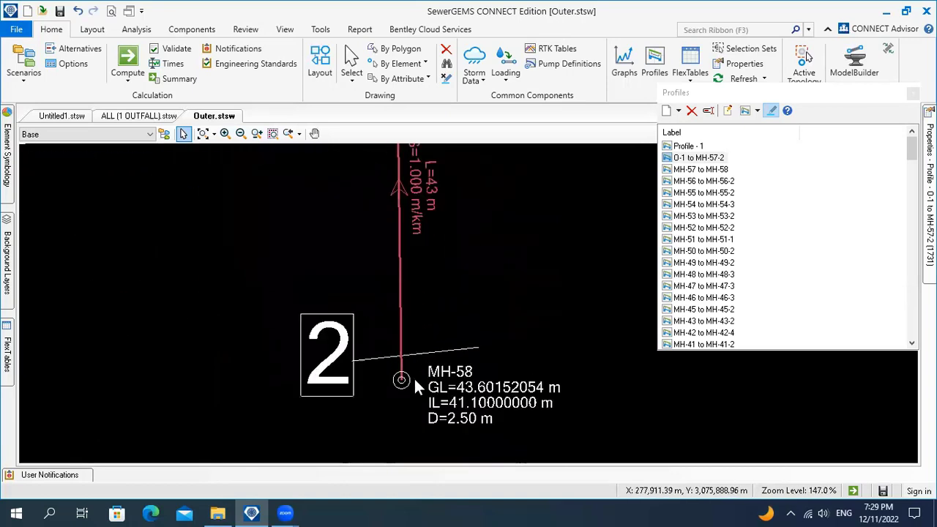
scroll(416, 388, down, 3)
scroll(384, 289, up, 1)
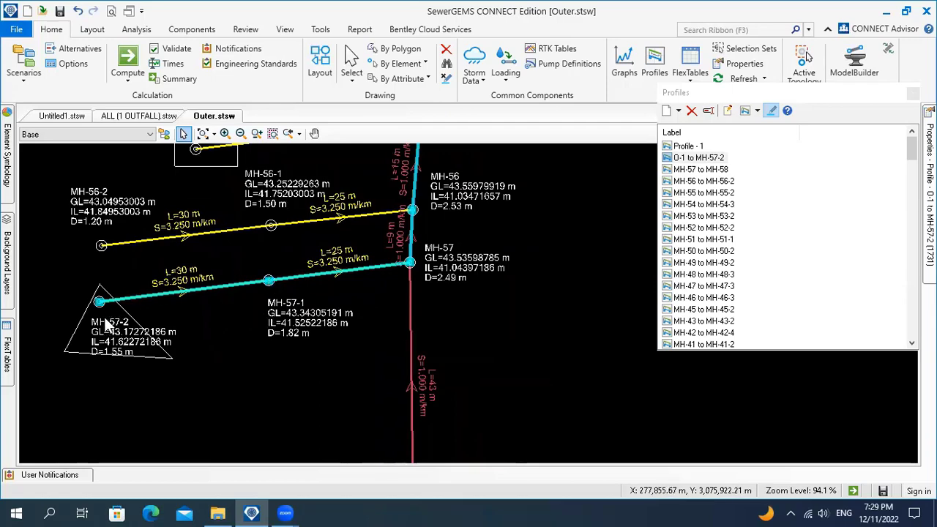
drag(199, 241, 206, 298)
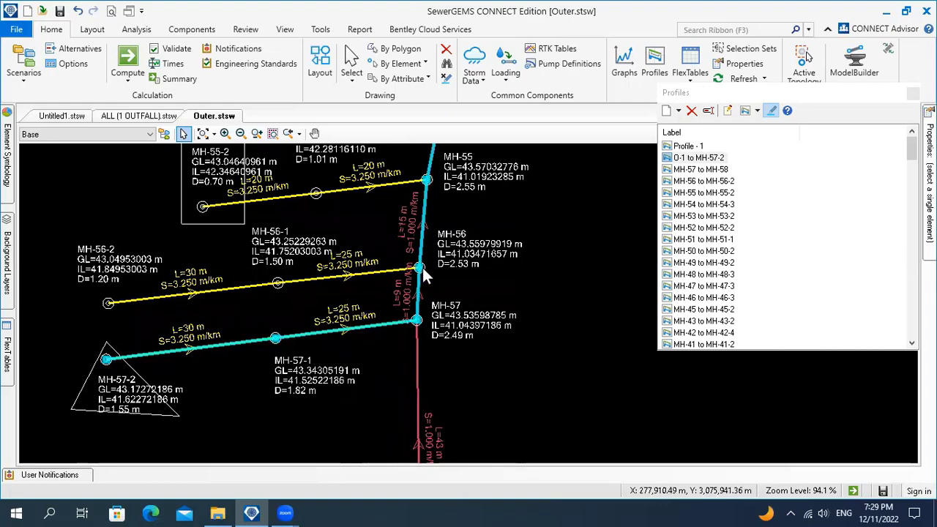
Turn off the O-1 to MH-57-2 profile highlighting in the drawing and close the profile list.
click(428, 268)
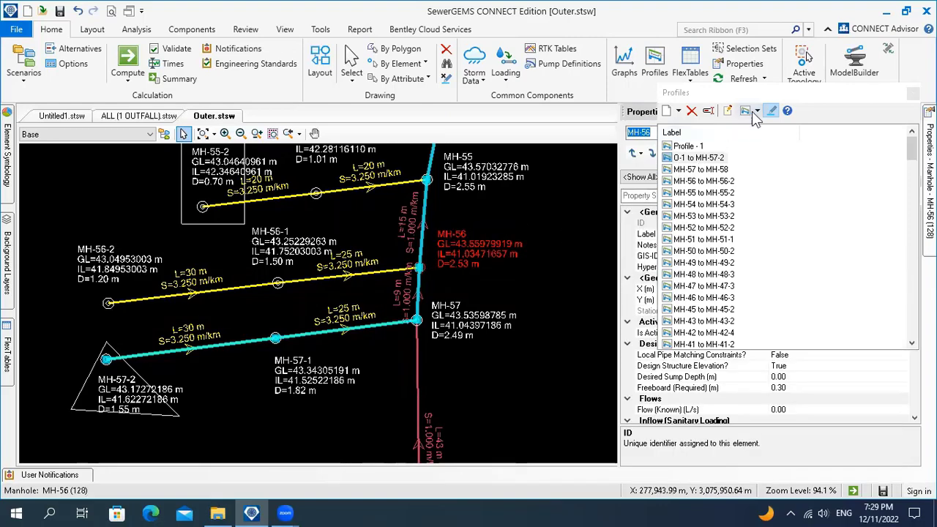
click(913, 94)
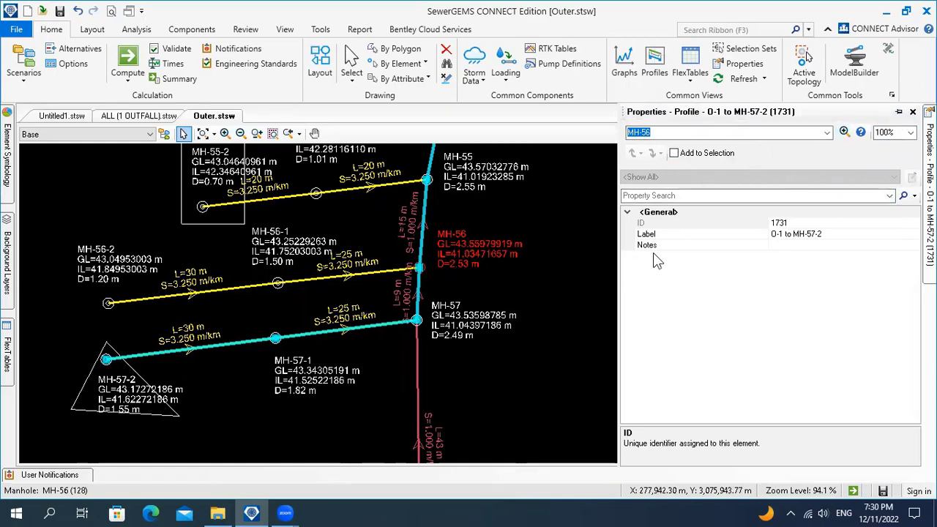
click(558, 287)
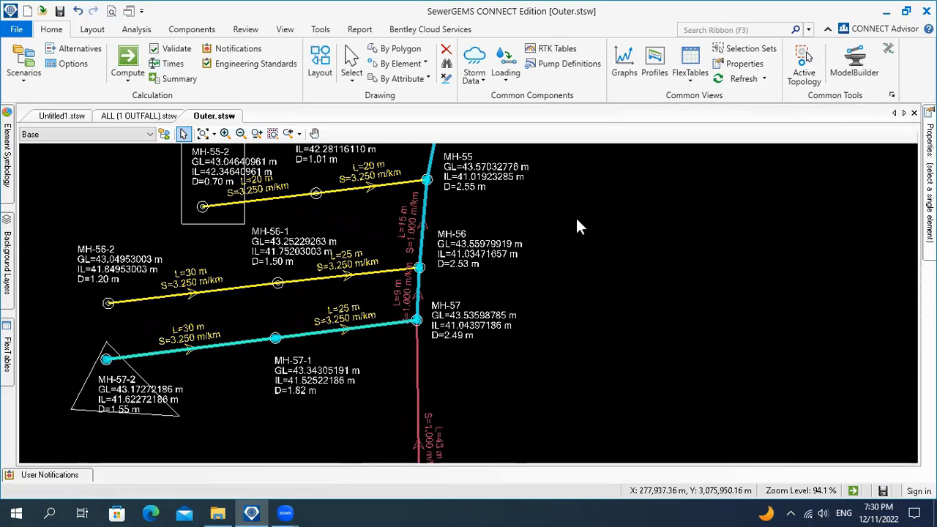
click(650, 60)
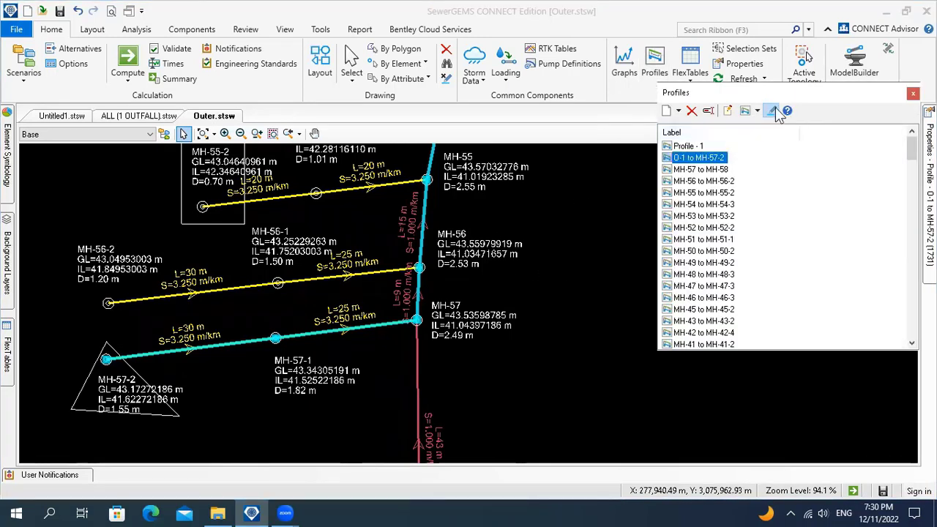
click(422, 267)
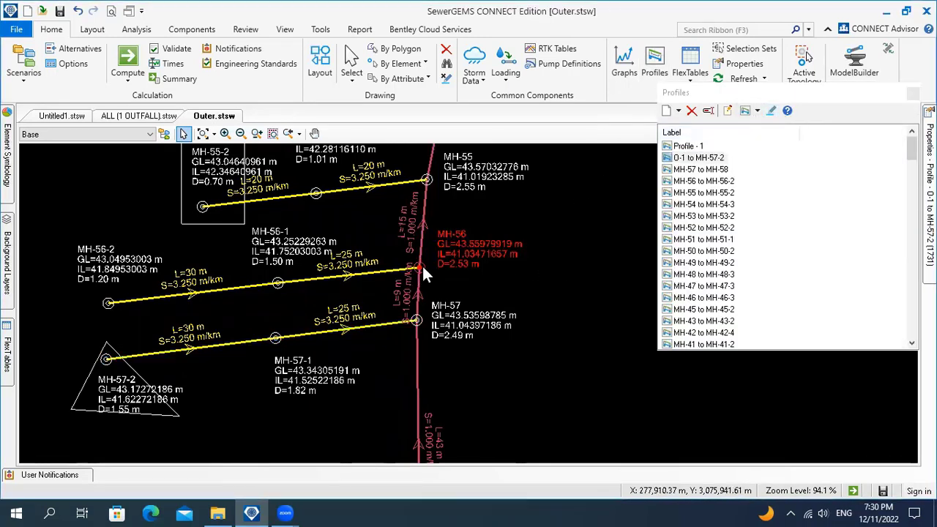
double_click(422, 268)
click(869, 119)
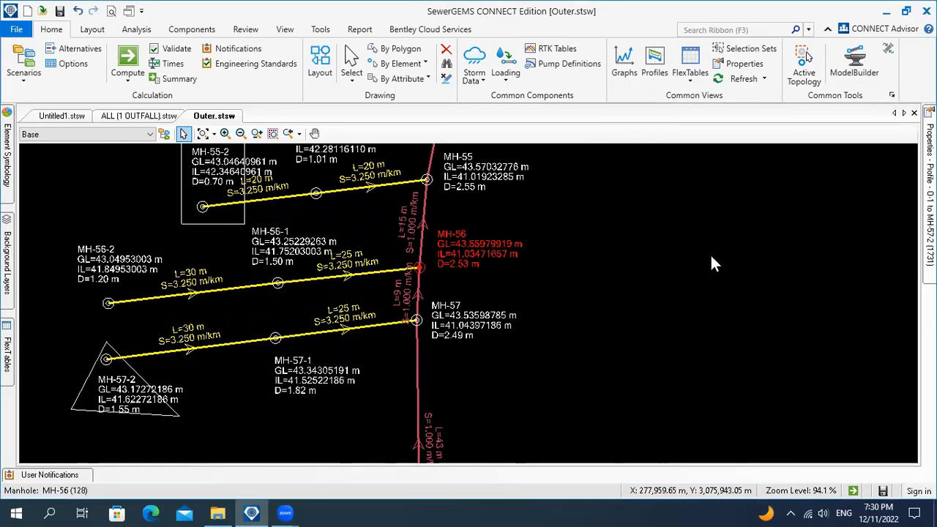
Show the properties of manhole MH-56, keep them docked beside the drawing, and change its label to MH-555.
double_click(419, 268)
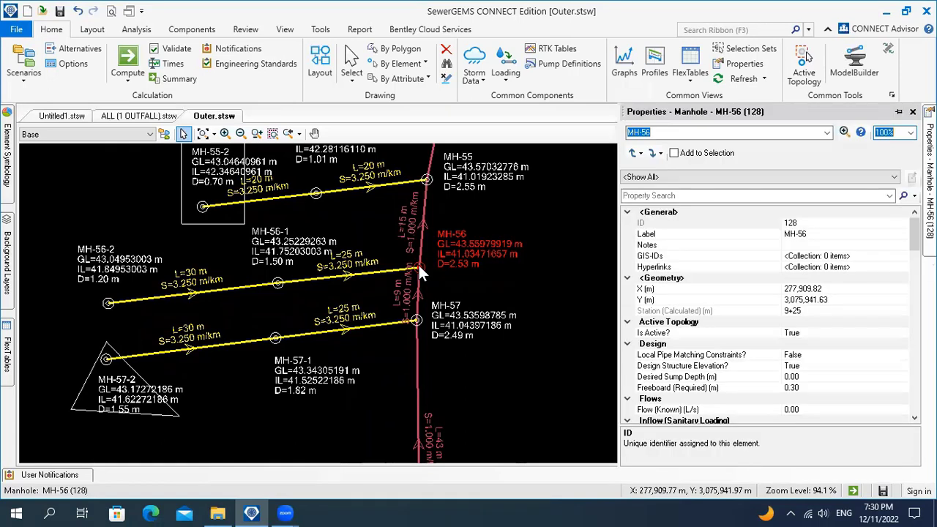
click(899, 111)
click(852, 236)
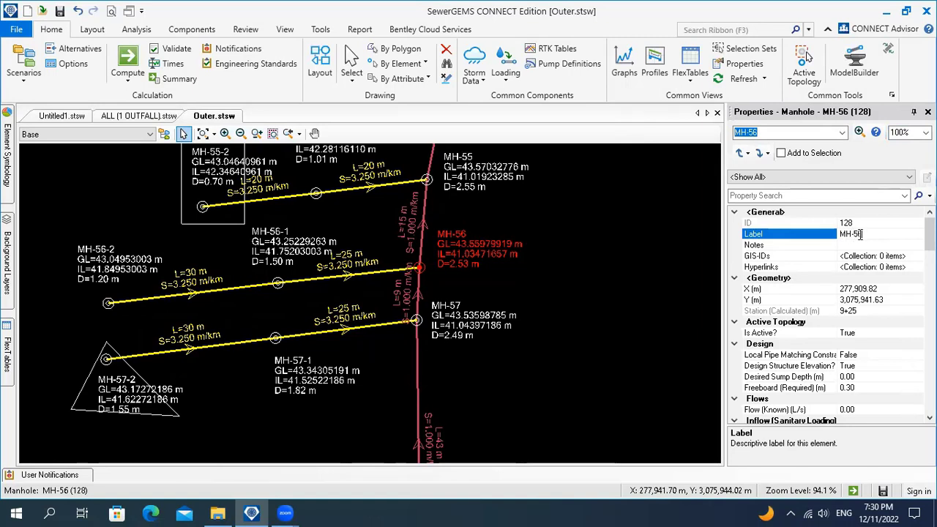
key(BackSpace)
text(55)
click(588, 255)
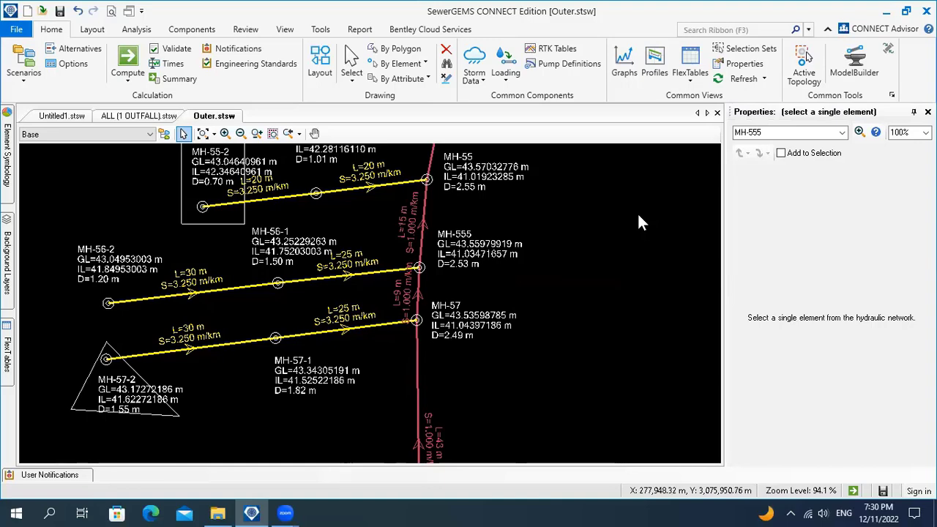
Open the list of queries and go to the Network Trace group of the predefined queries.
scroll(571, 220, down, 3)
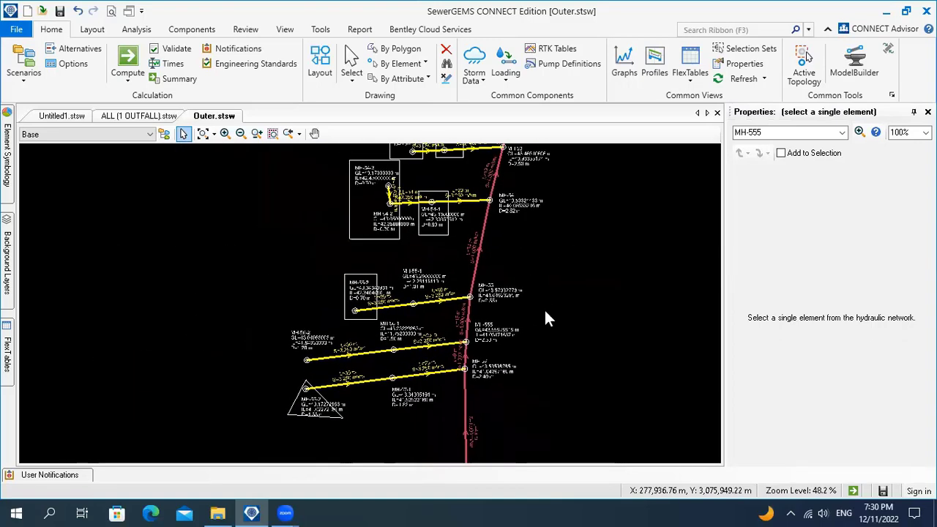
scroll(545, 315, down, 4)
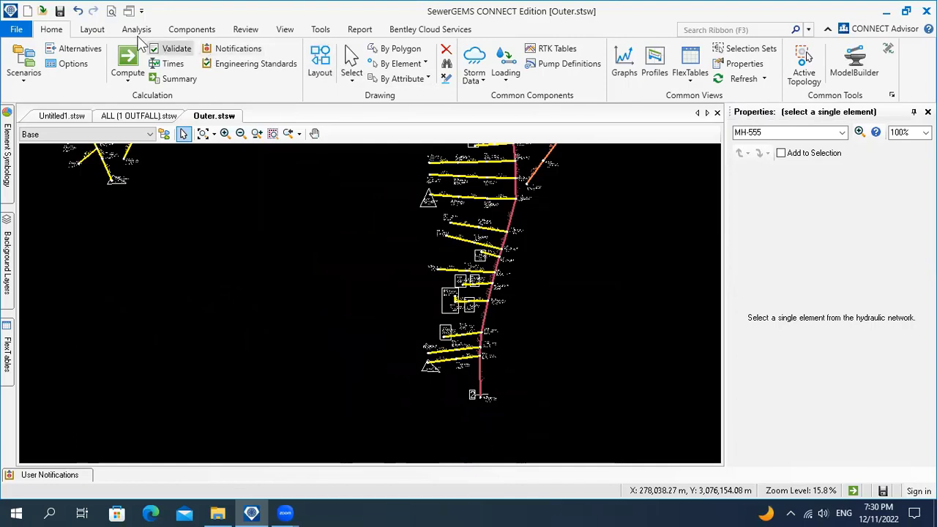
click(93, 31)
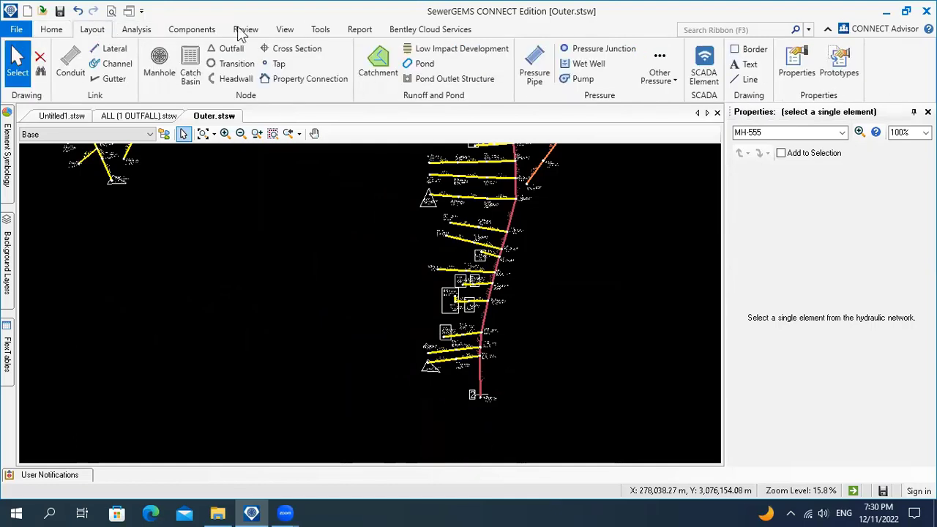
click(208, 33)
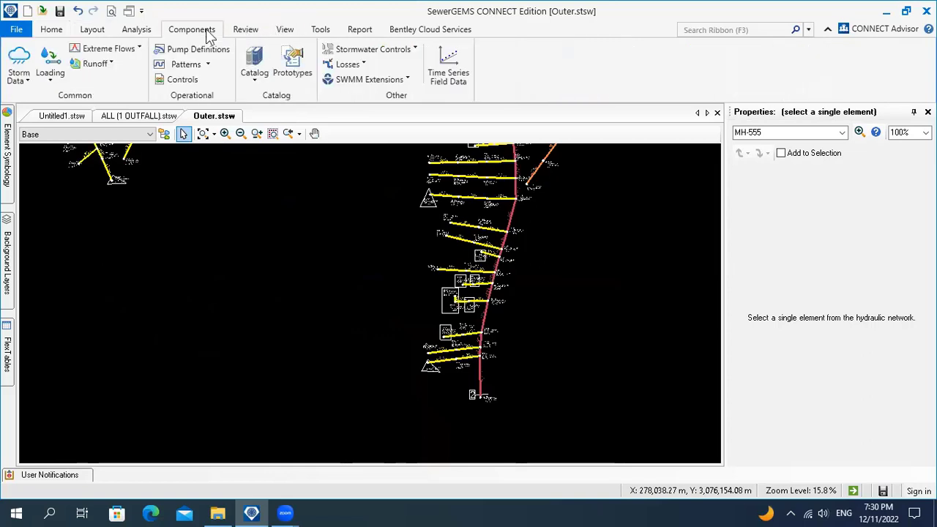
click(284, 31)
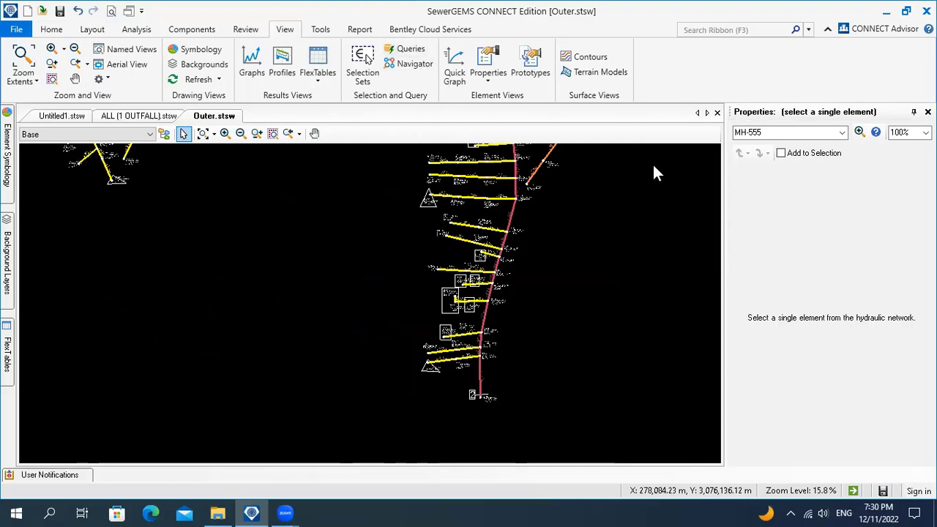
click(403, 51)
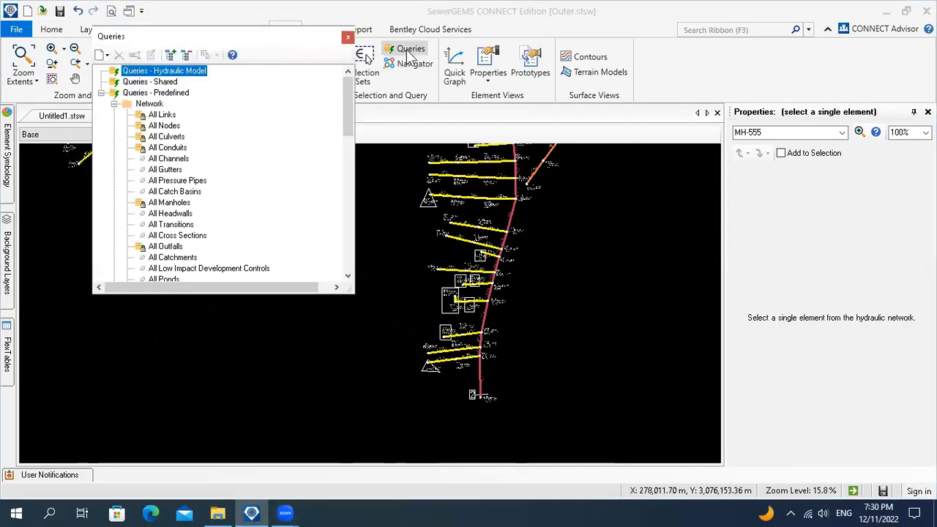
drag(338, 104, 347, 192)
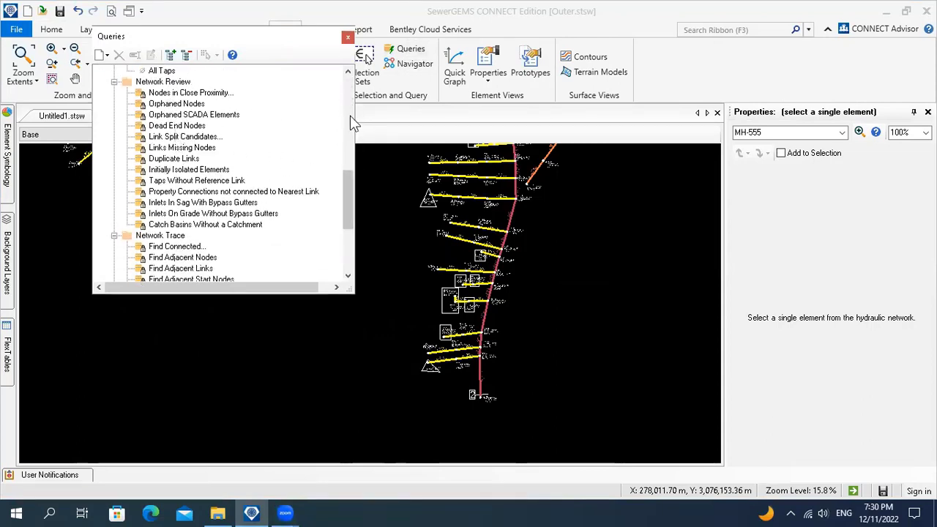
drag(343, 193, 343, 226)
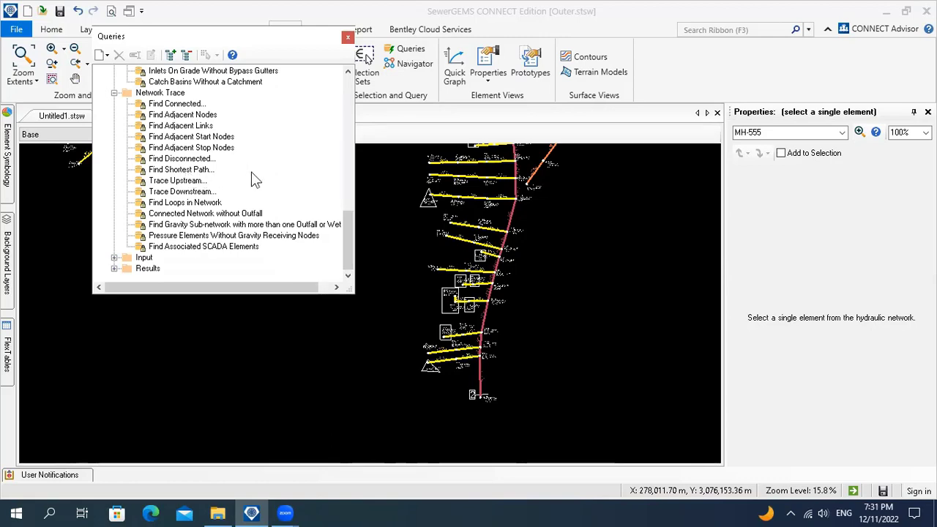
Start the Find Shortest Path query and pick outfall O-1 as its start node.
drag(406, 194, 404, 206)
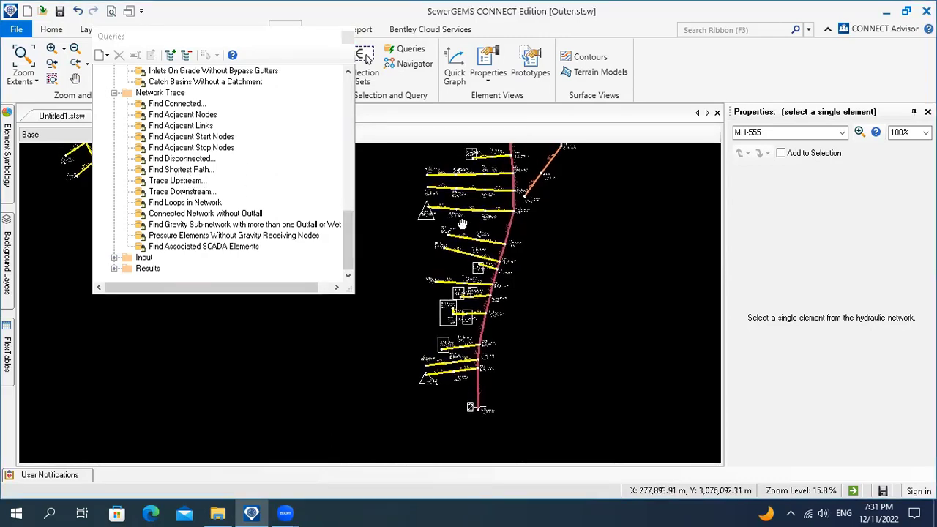
scroll(462, 223, down, 5)
scroll(396, 220, up, 1)
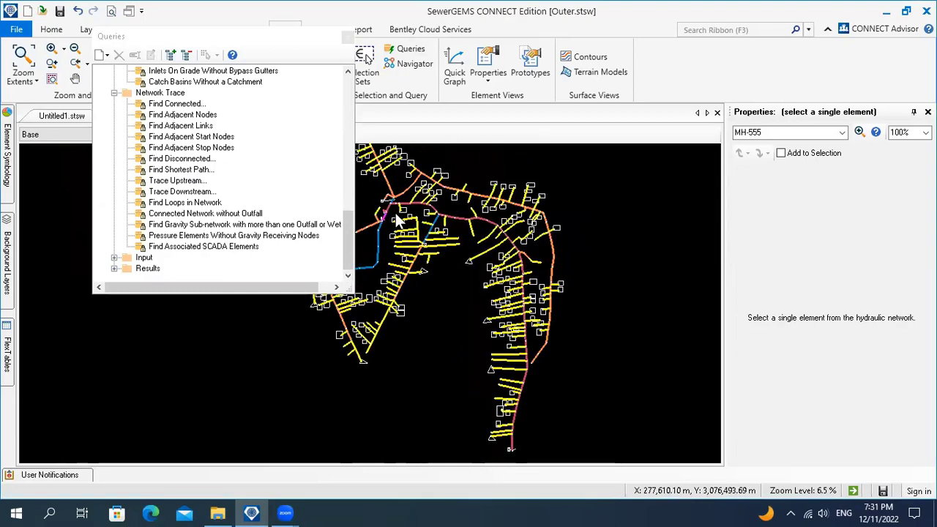
scroll(396, 219, up, 1)
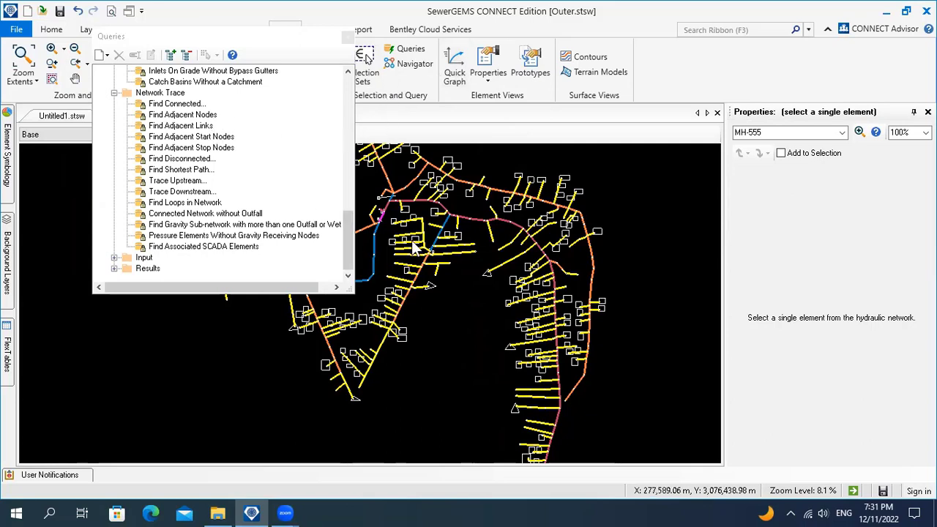
click(182, 172)
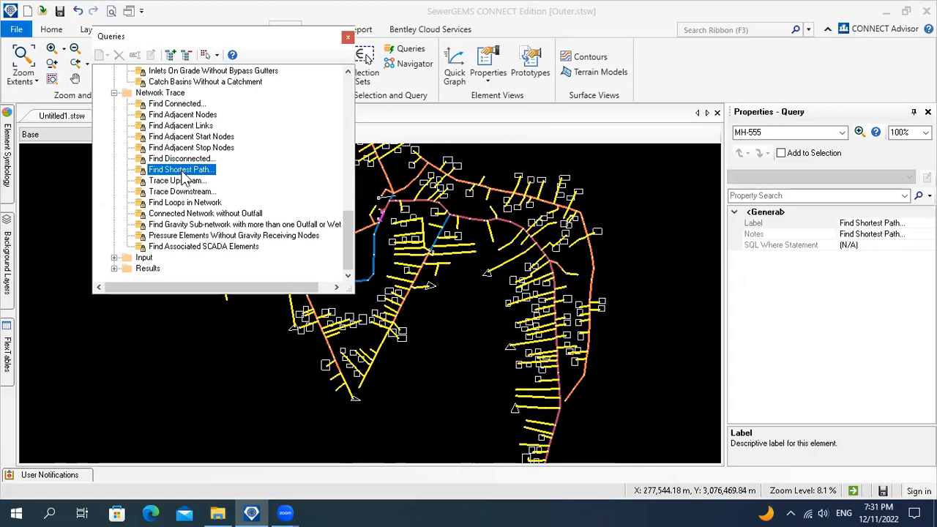
double_click(183, 170)
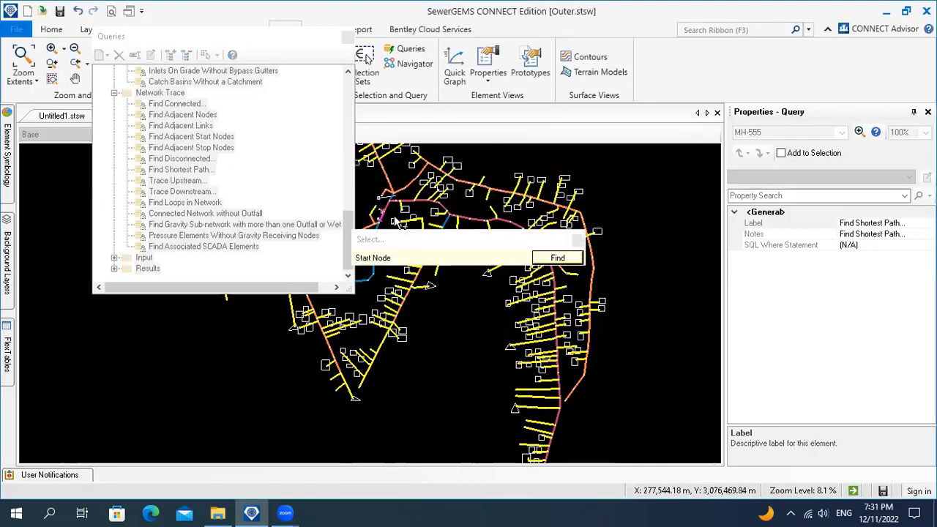
scroll(503, 182, up, 8)
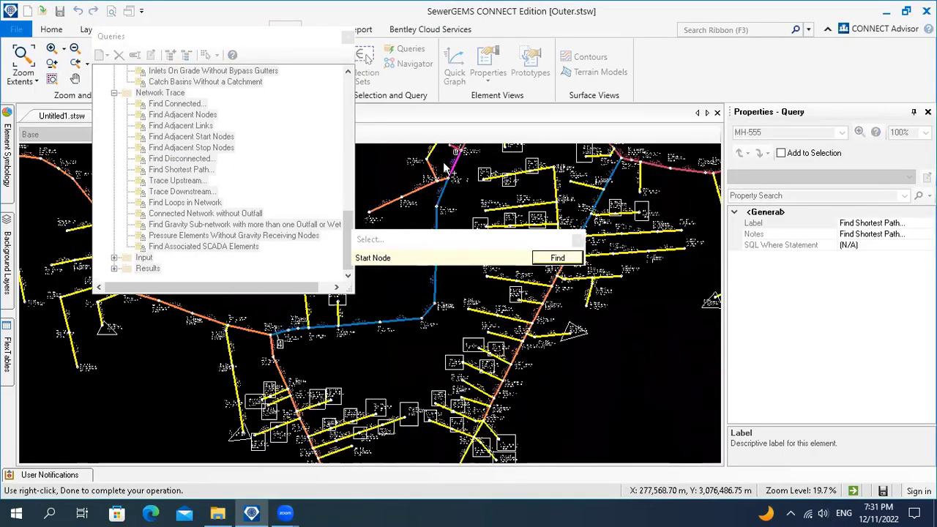
scroll(415, 244, up, 4)
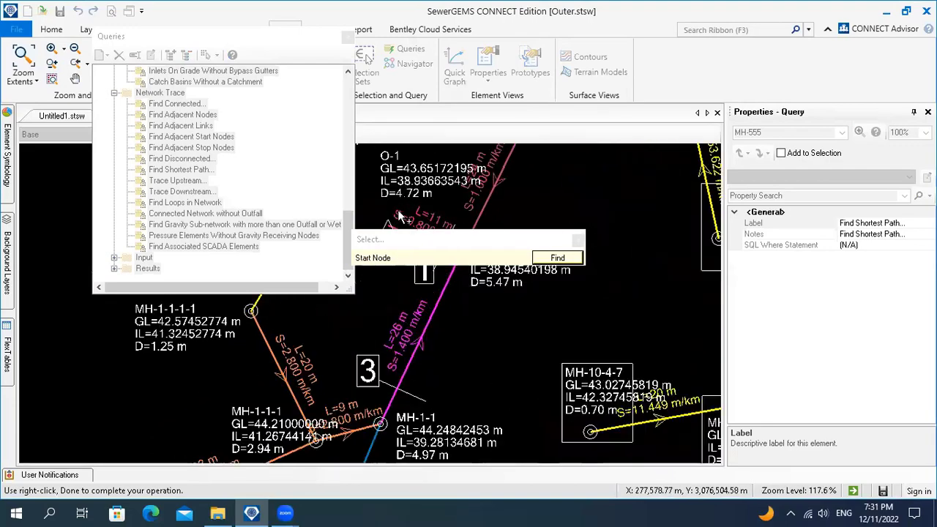
click(430, 208)
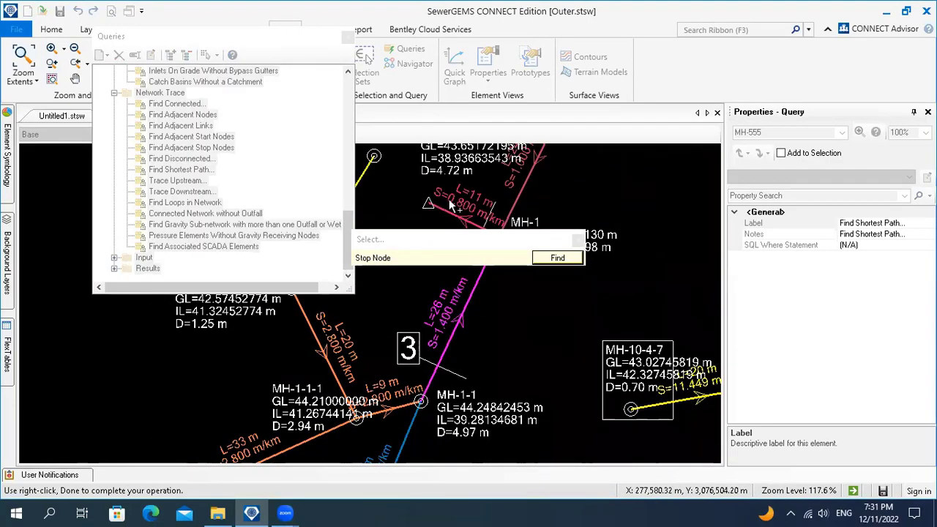
Pick manhole MH-58 at the far end of the line as the stop node and run the shortest path query.
scroll(454, 211, down, 3)
scroll(505, 231, down, 10)
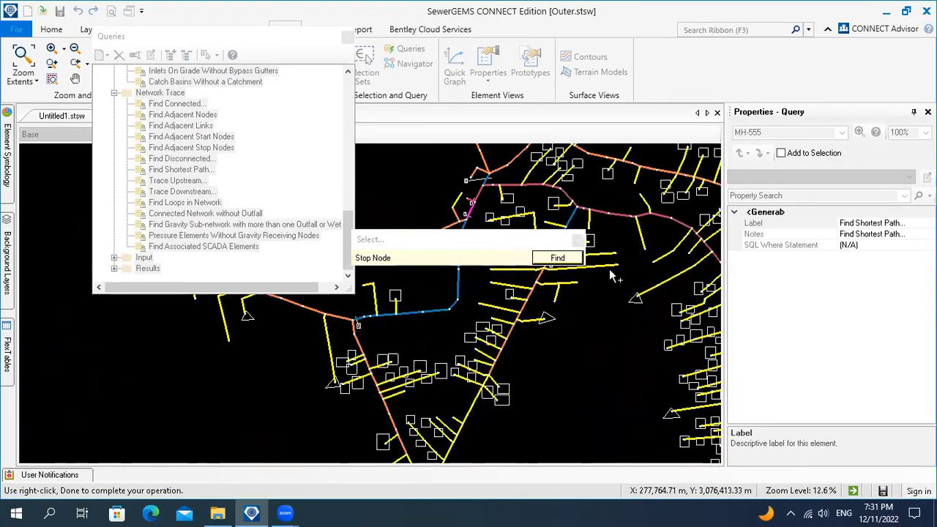
scroll(560, 301, up, 12)
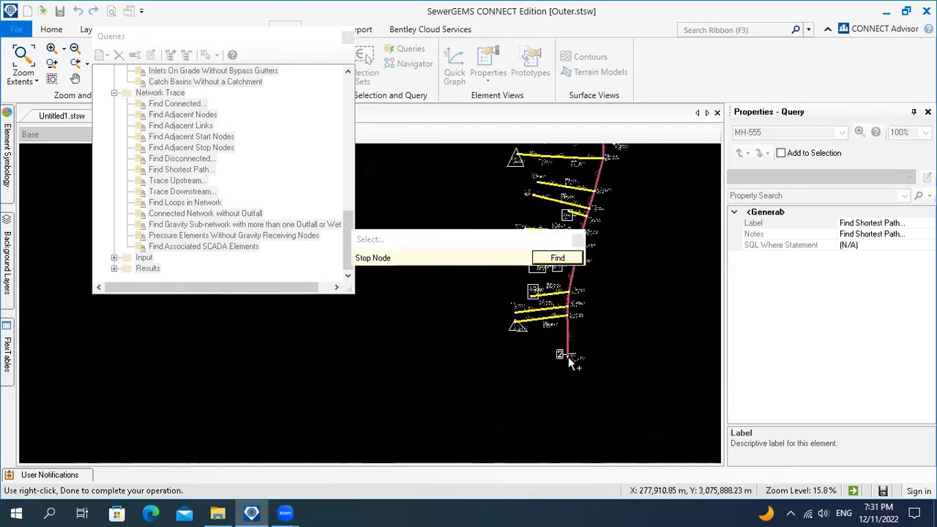
click(562, 346)
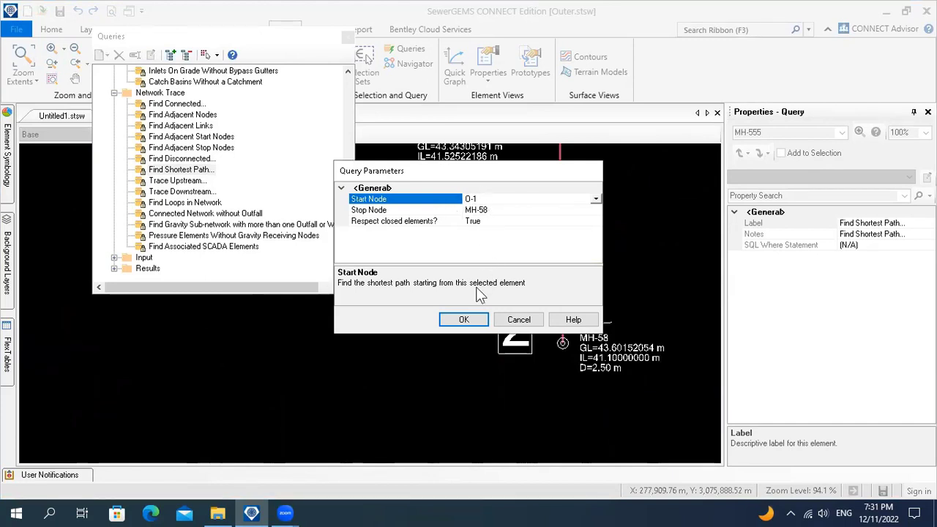
click(461, 322)
click(461, 322)
scroll(468, 238, down, 5)
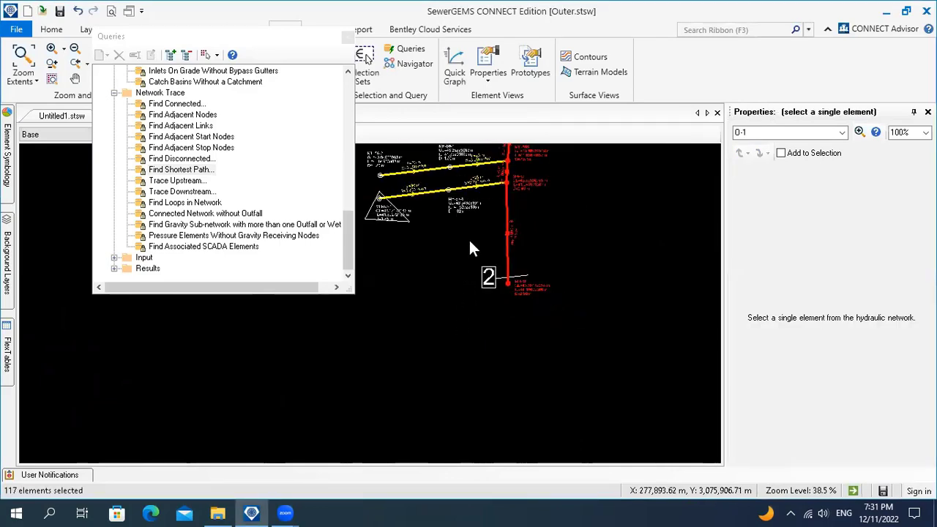
scroll(474, 260, down, 5)
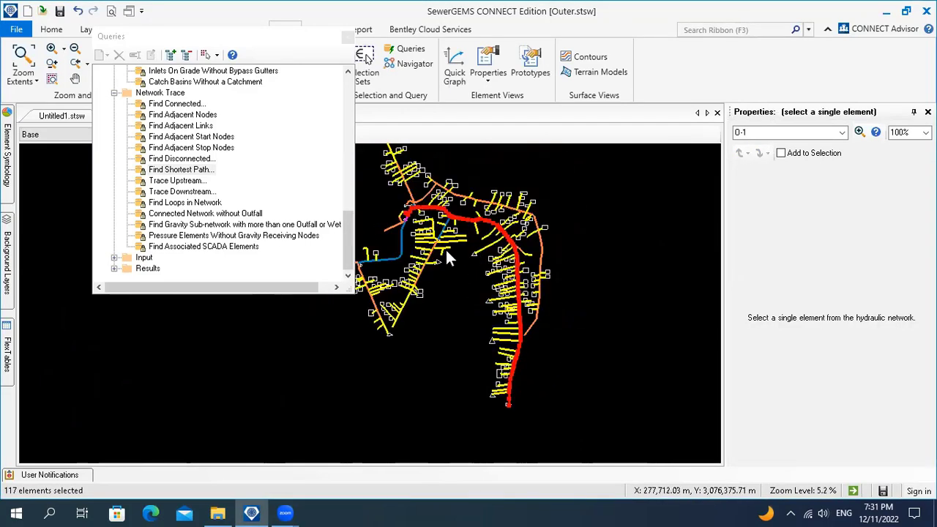
Open the predefined Manhole Table for the selected path elements and sort its labels from downstream to upstream.
right_click(447, 290)
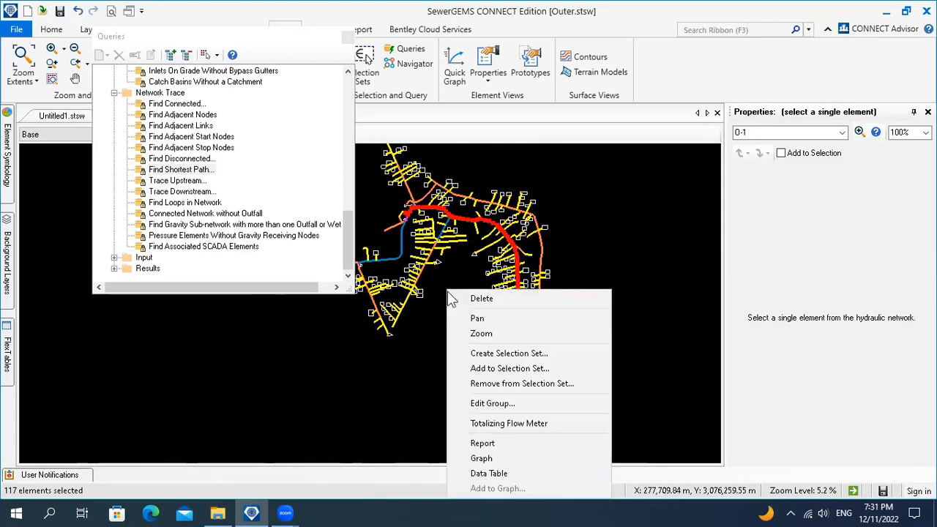
click(471, 403)
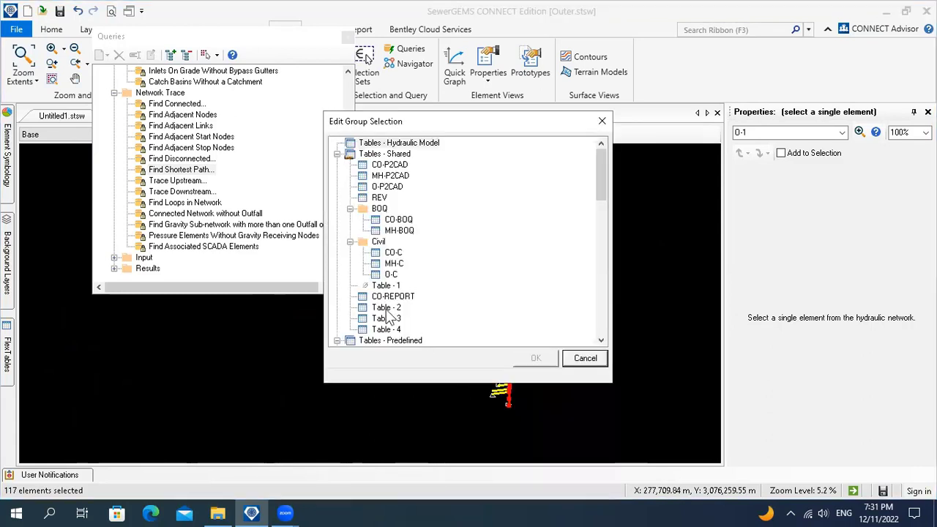
scroll(386, 311, down, 2)
scroll(388, 307, down, 3)
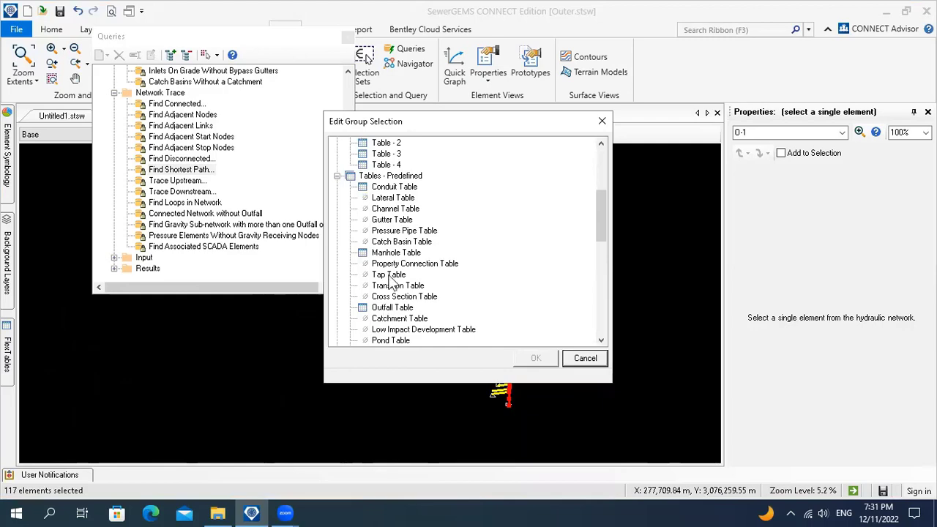
scroll(392, 227, up, 1)
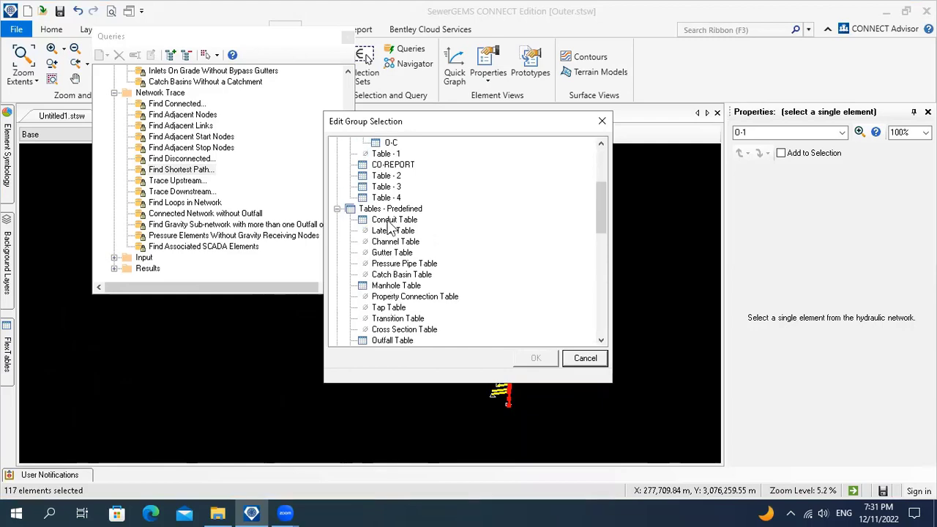
double_click(389, 286)
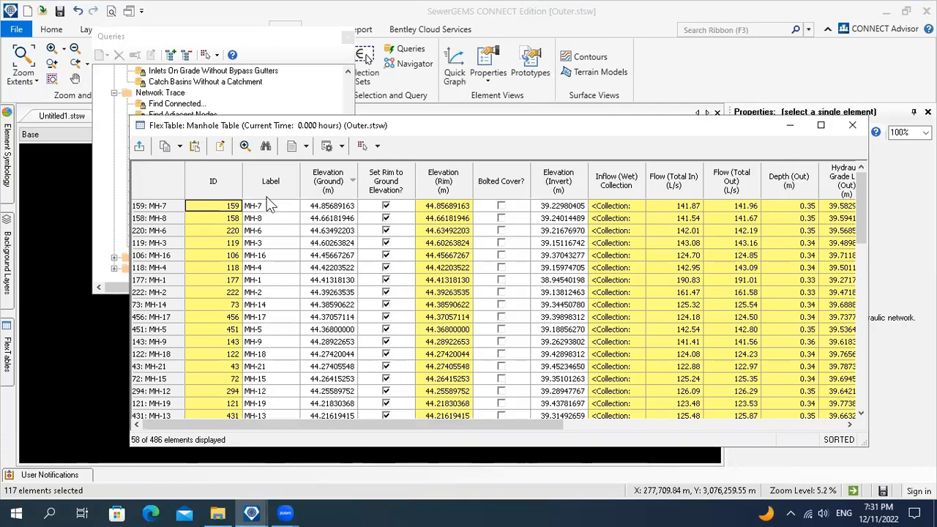
right_click(269, 180)
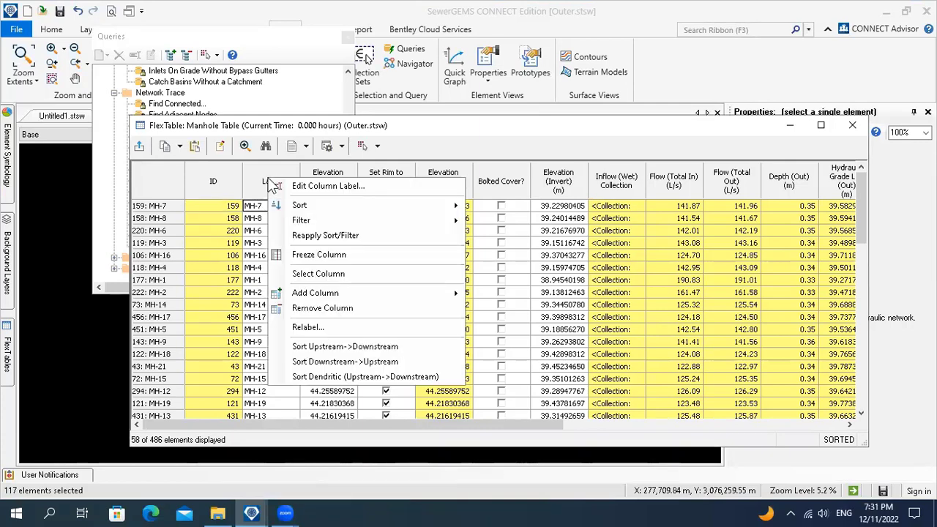
click(327, 360)
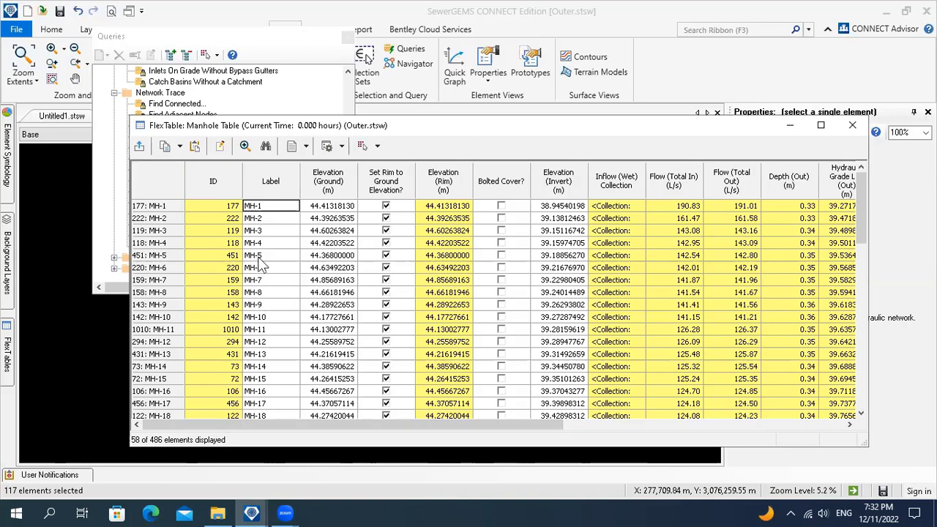
Open the relabeling dialog for the manhole table's Label column and choose the Renumber operation.
right_click(262, 191)
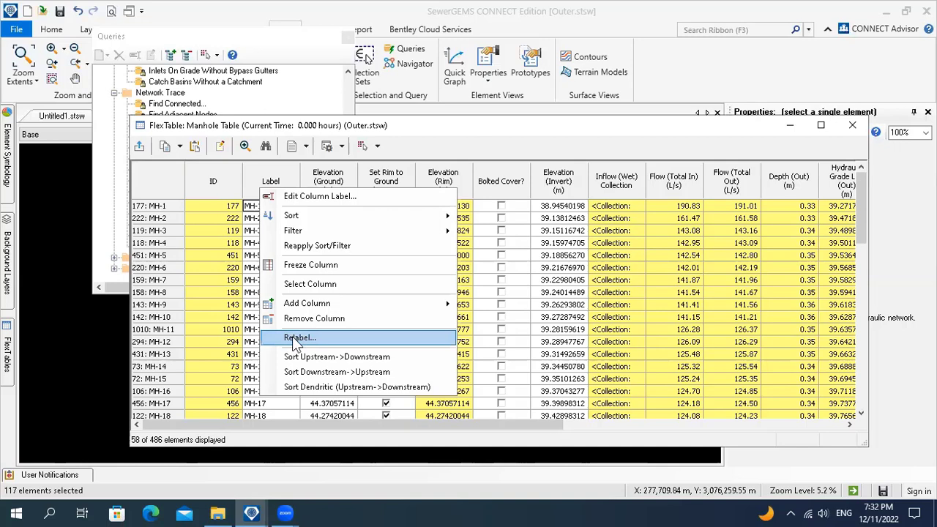
right_click(275, 179)
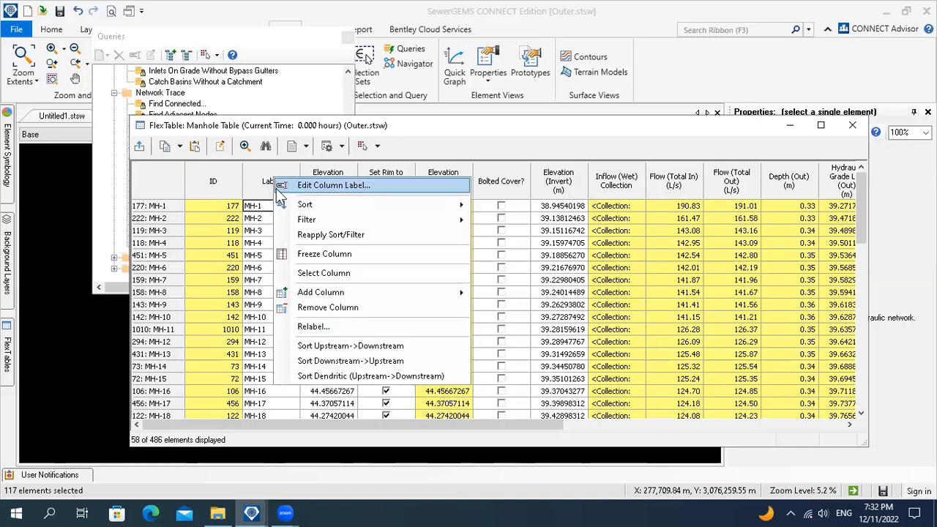
click(313, 329)
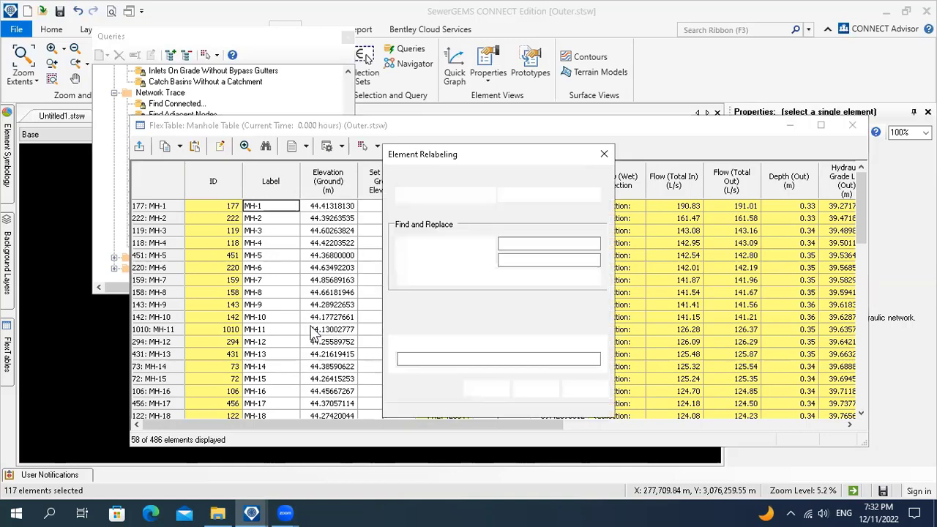
click(531, 195)
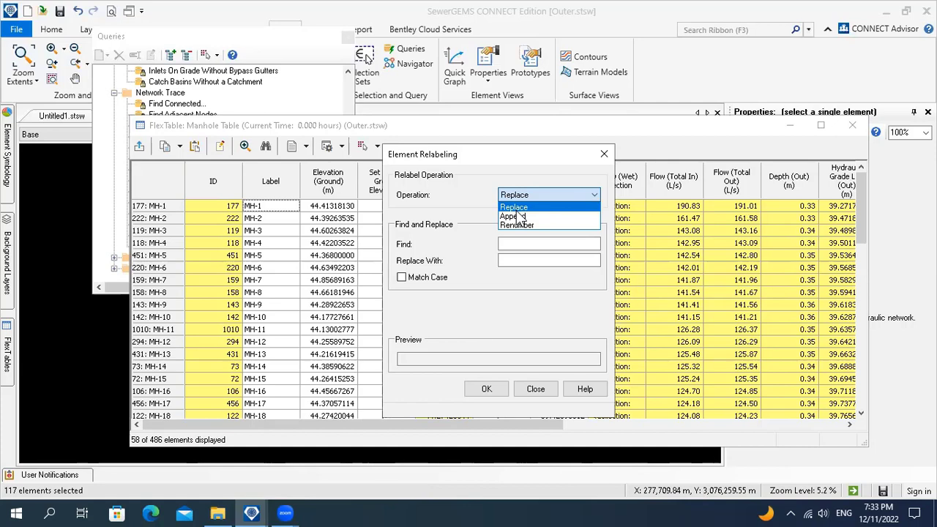
click(516, 225)
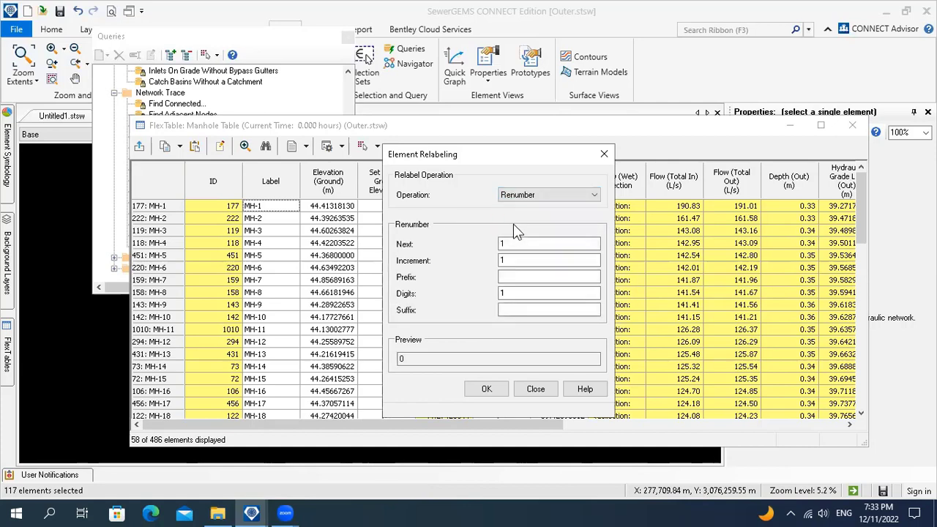
Set the renumbering prefix to "MH-", keeping the increment at 1.
click(503, 243)
key(Tab)
click(504, 278)
text(MH)
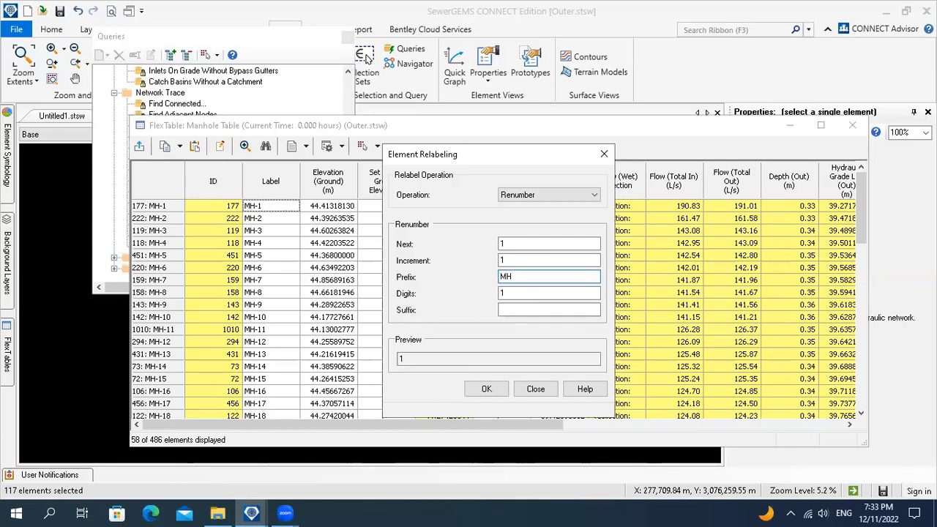
text(-)
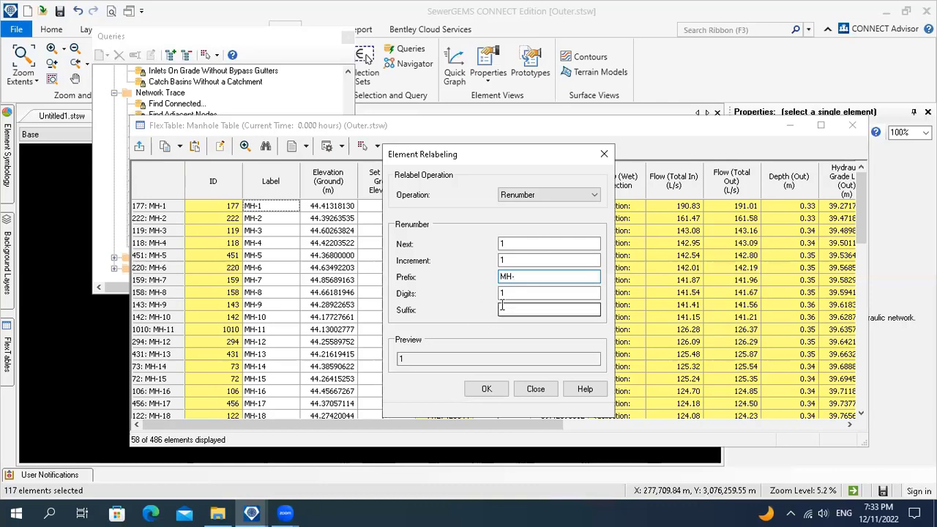
key(Tab)
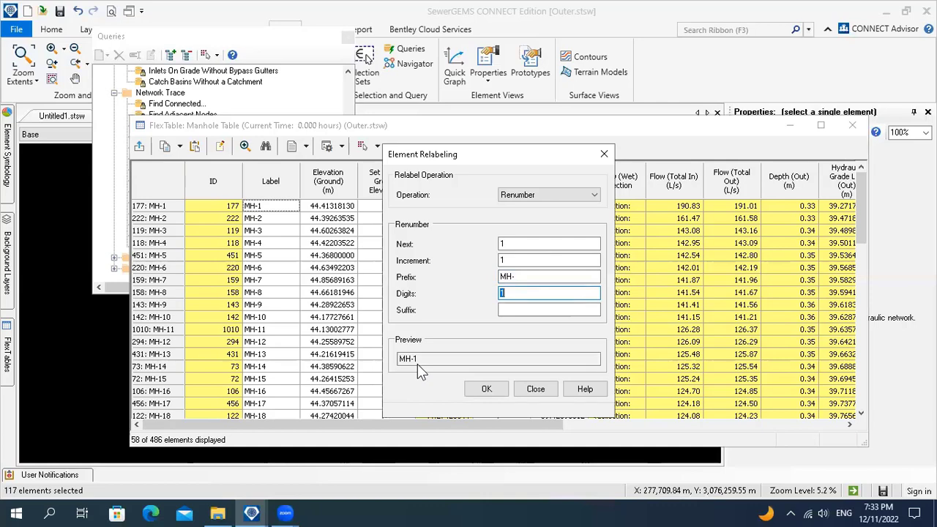
Start the numbering at 100, apply it to the listed manholes, and close the manhole table.
click(508, 244)
text(100)
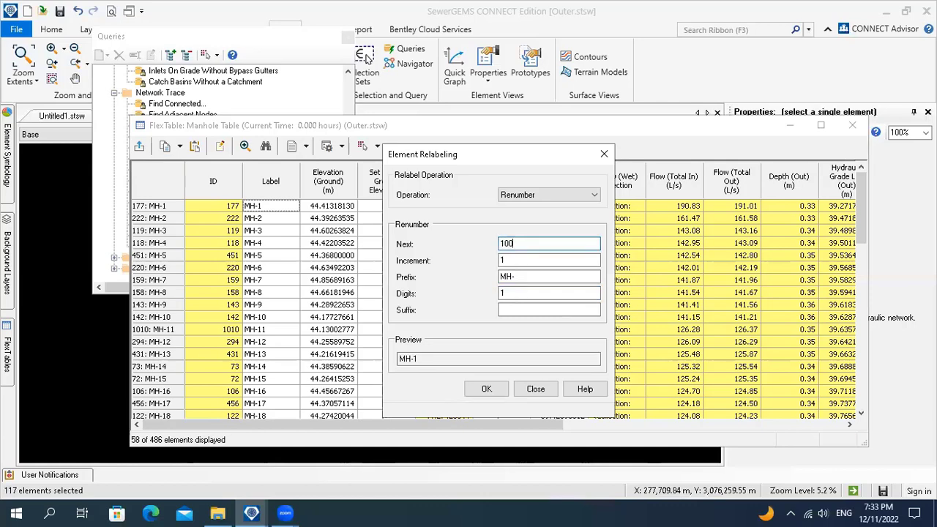
key(Tab)
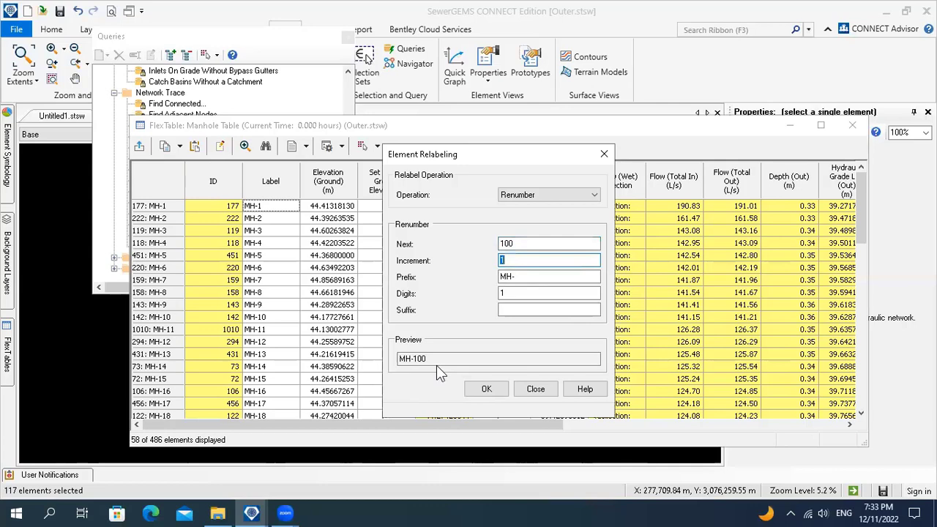
click(486, 388)
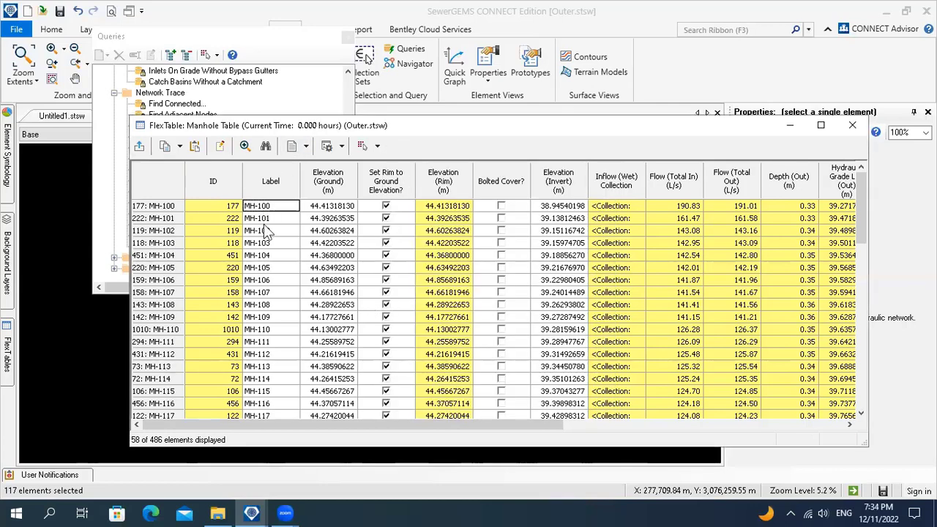
scroll(259, 322, down, 14)
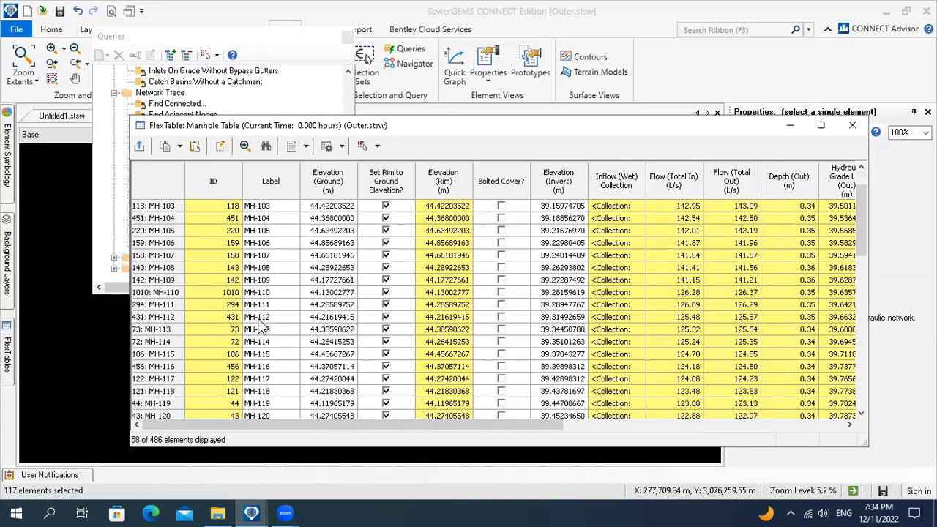
click(849, 125)
Examine the new manhole labels in the drawing at outfall O-1 and at the main line's far upstream end.
scroll(410, 253, up, 10)
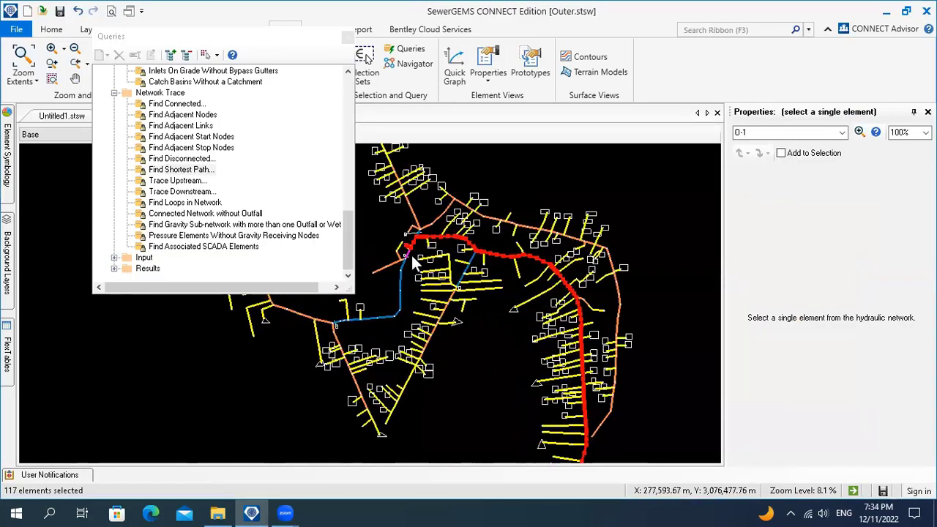
scroll(438, 296, up, 1)
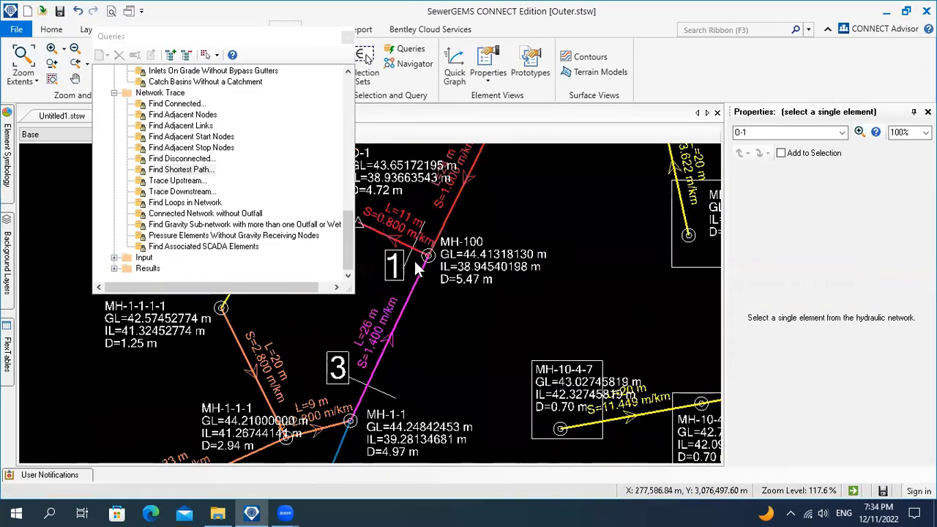
scroll(454, 278, up, 1)
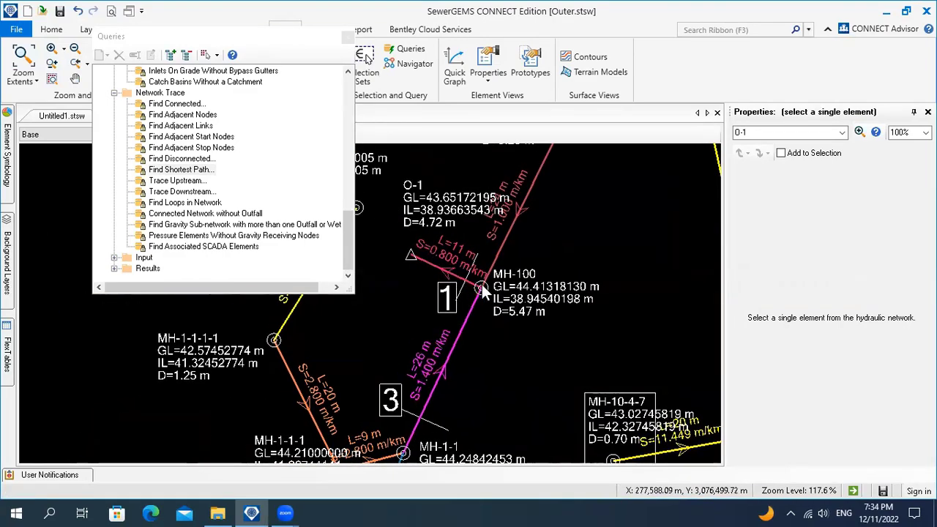
scroll(474, 270, down, 10)
scroll(503, 302, up, 10)
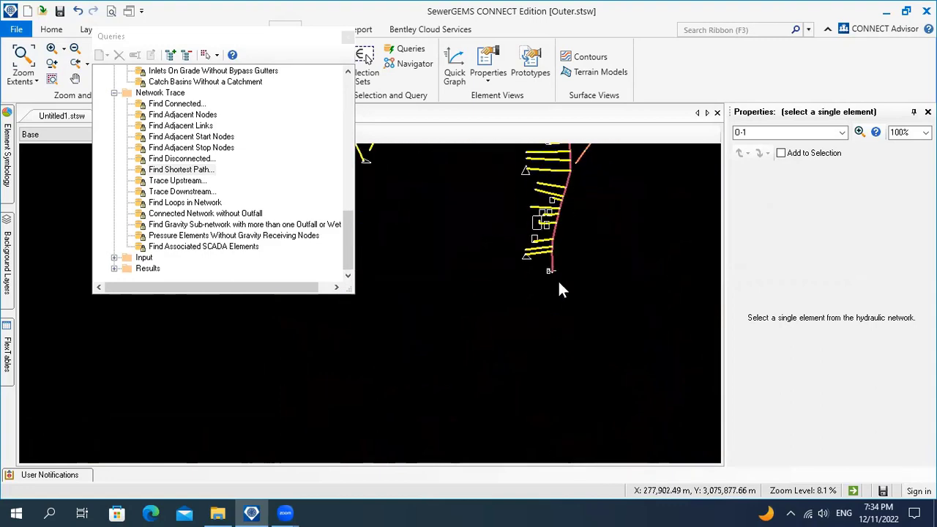
scroll(567, 253, up, 1)
drag(592, 231, 548, 395)
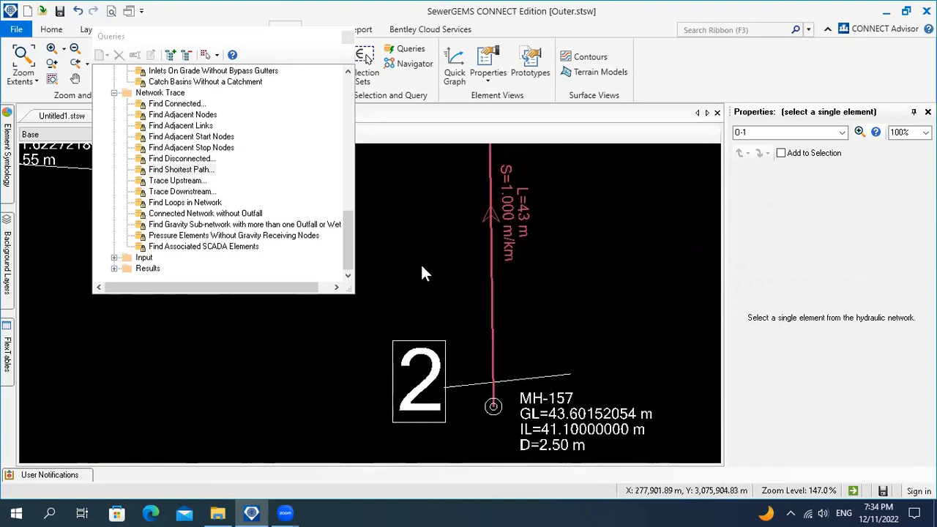
Relabel manhole MH-57-1 on the lateral into MH-156 as MH-156-1 and close the queries list.
scroll(424, 269, down, 7)
scroll(485, 314, up, 5)
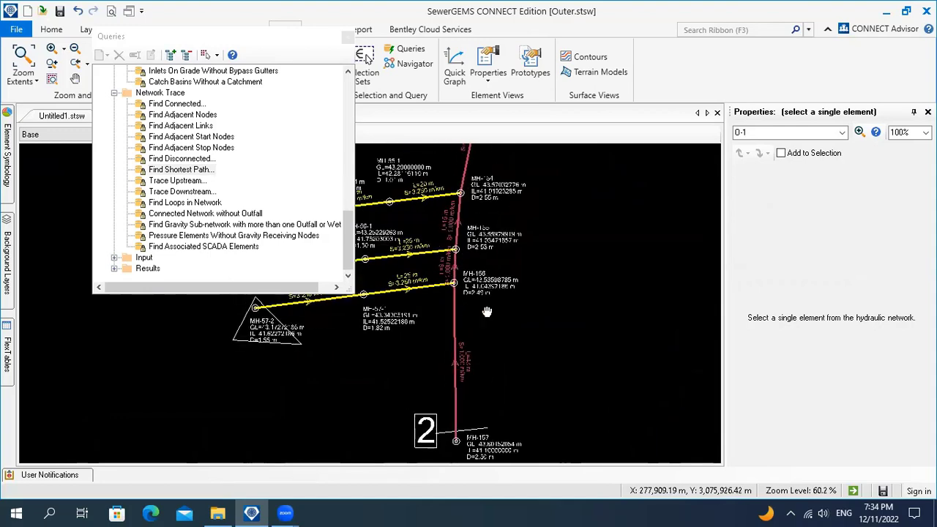
scroll(490, 293, up, 1)
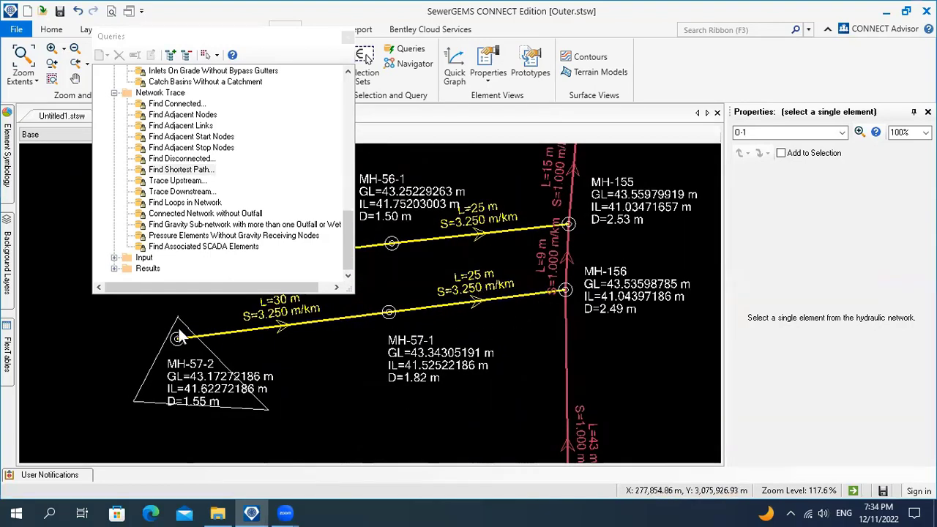
click(397, 309)
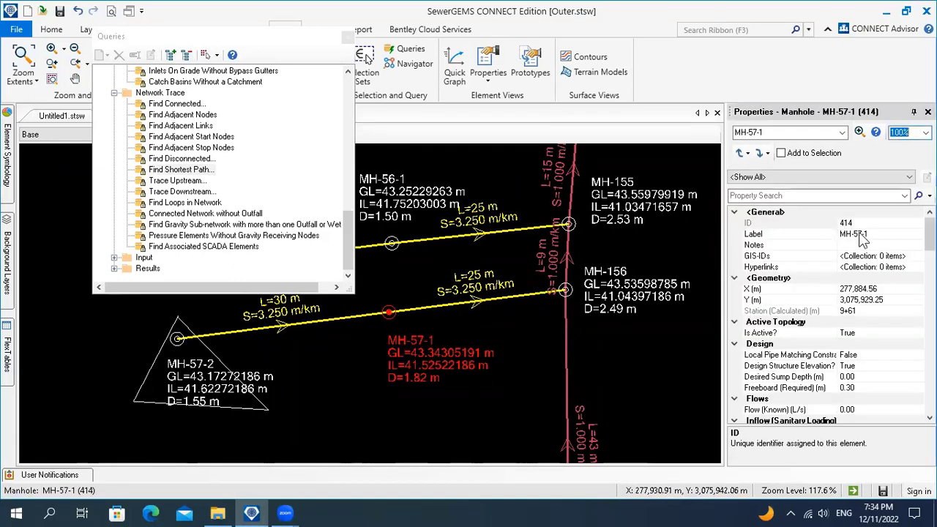
click(863, 234)
drag(862, 234, 850, 234)
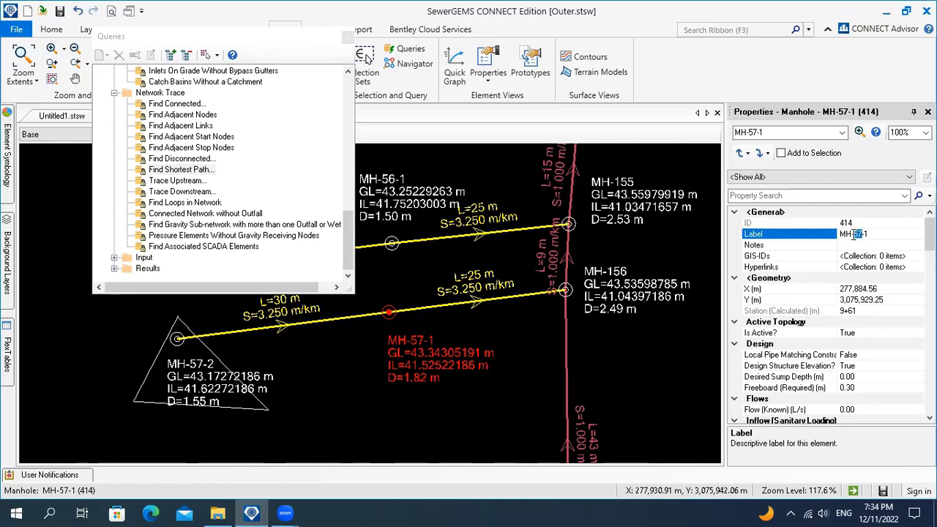
text(156)
key(Return)
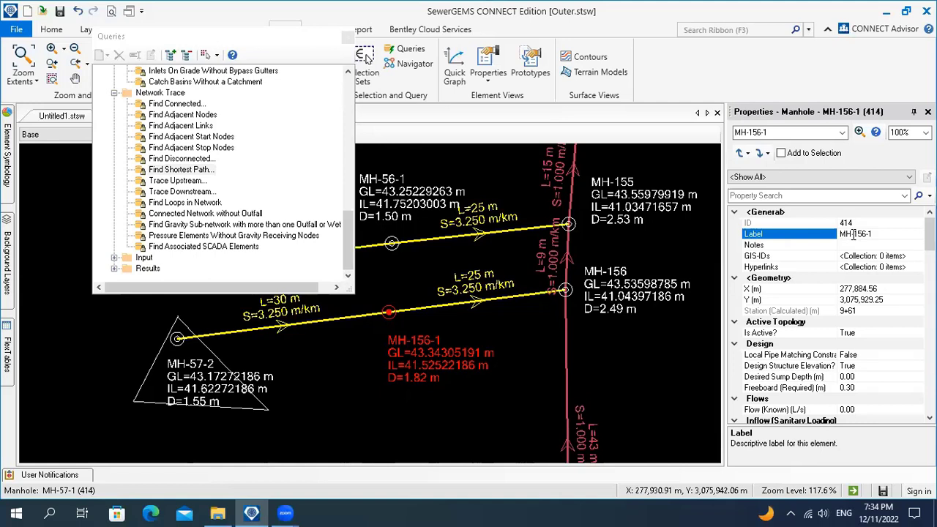
click(374, 353)
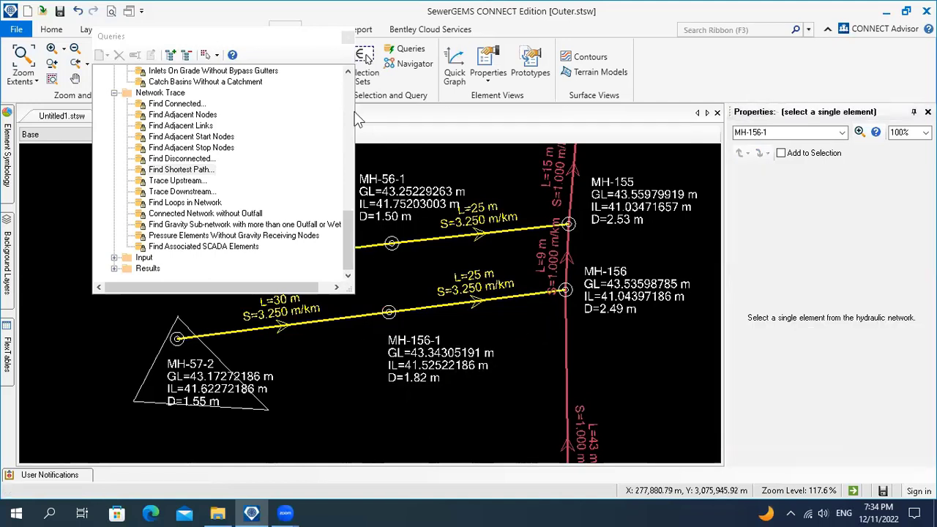
click(346, 36)
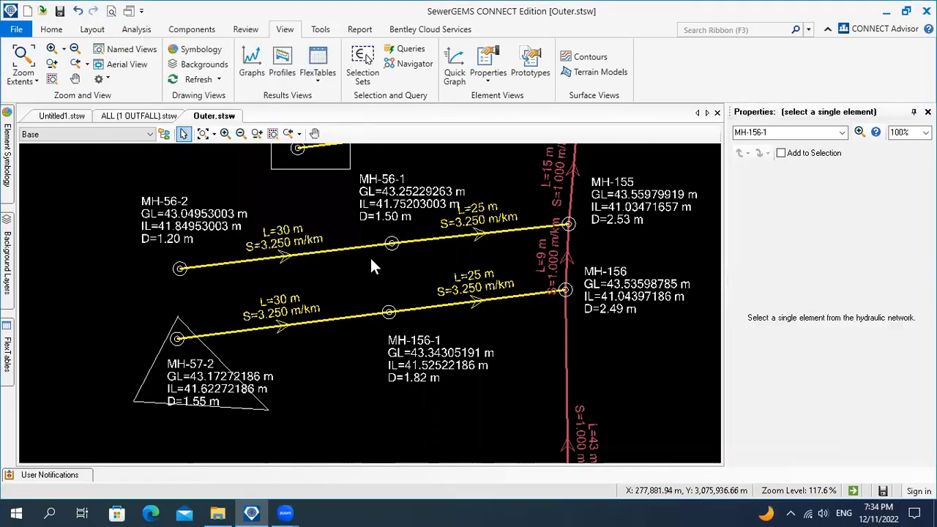
Try deleting manhole MH-156-1 from its lateral and undo the deletion.
scroll(370, 256, down, 6)
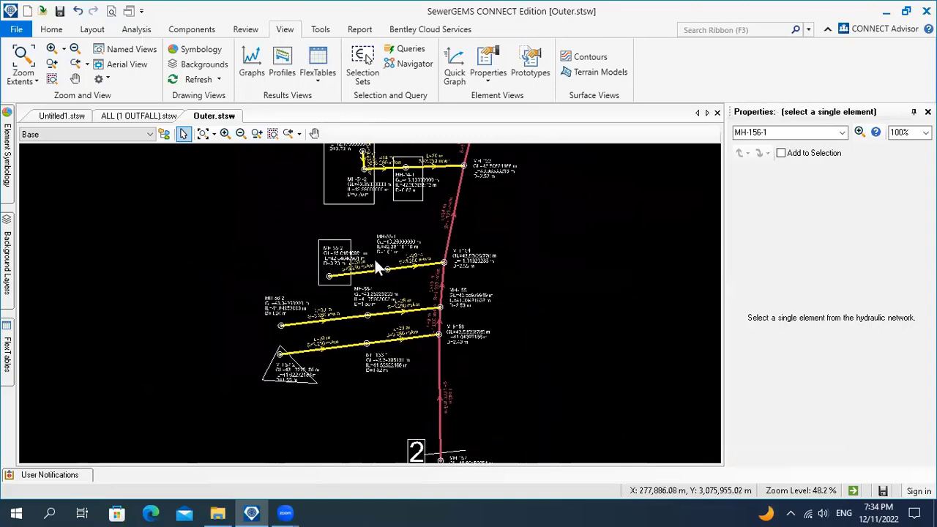
scroll(390, 256, up, 1)
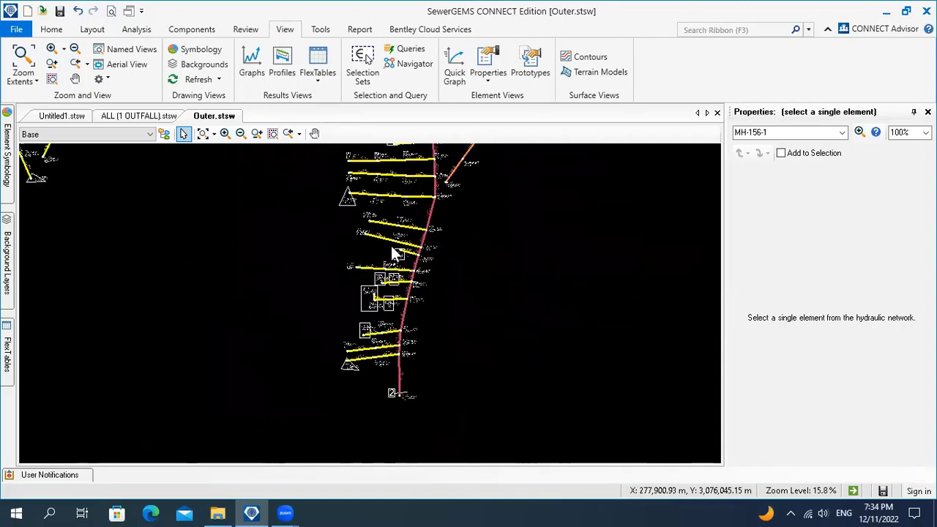
scroll(395, 342, up, 1)
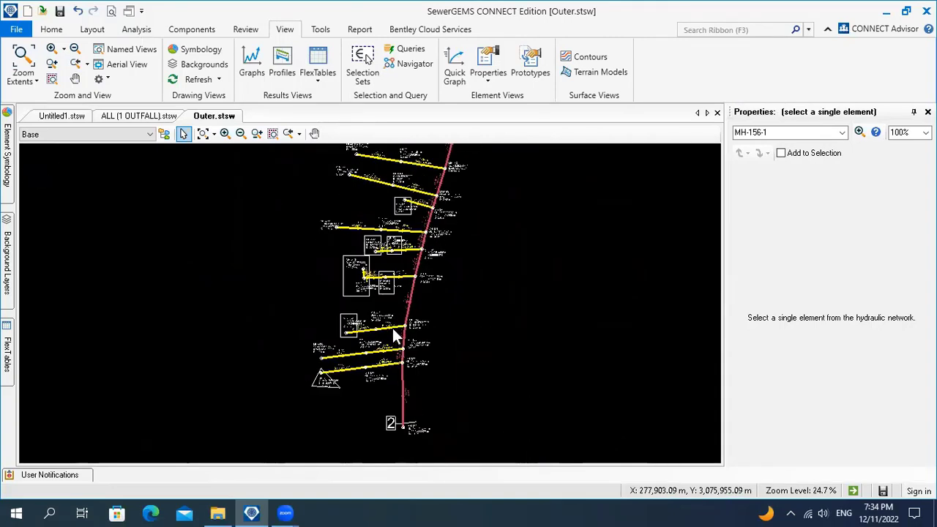
scroll(391, 330, up, 6)
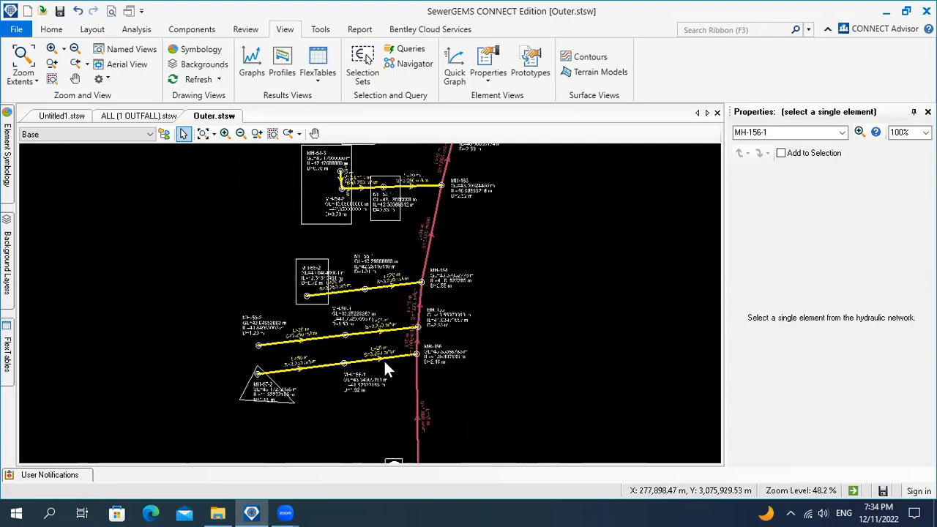
scroll(368, 311, up, 4)
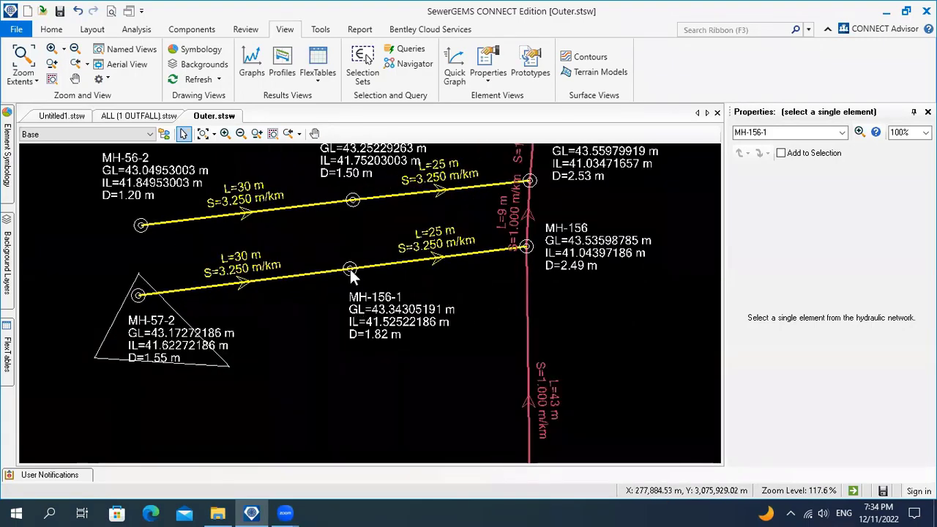
click(349, 306)
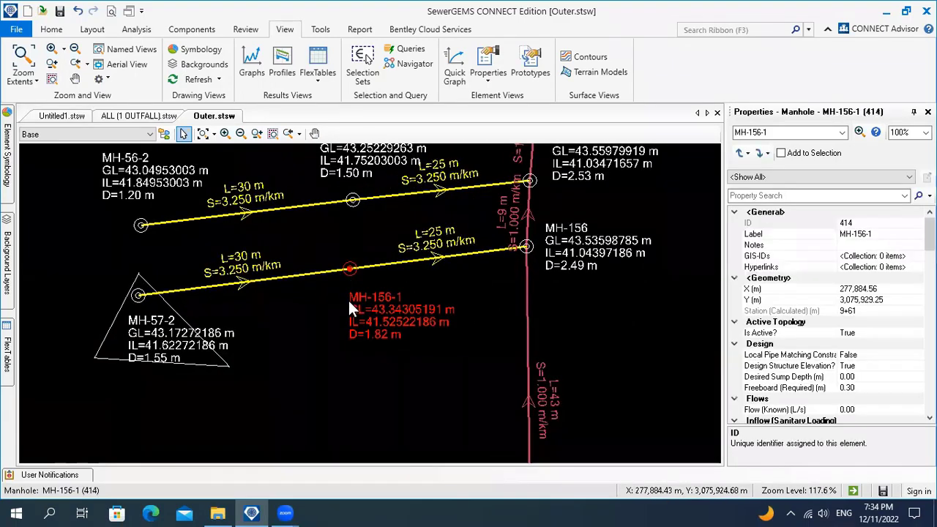
key(Delete)
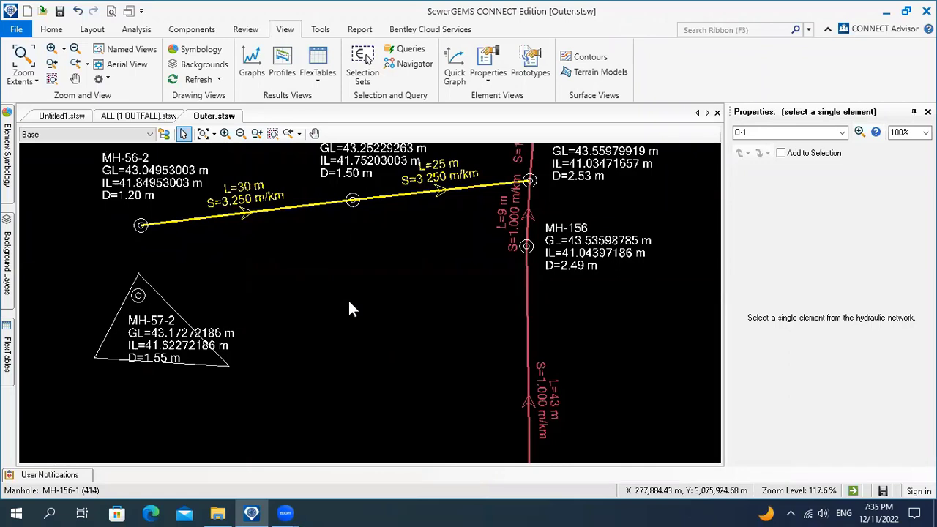
key(ctrl+z)
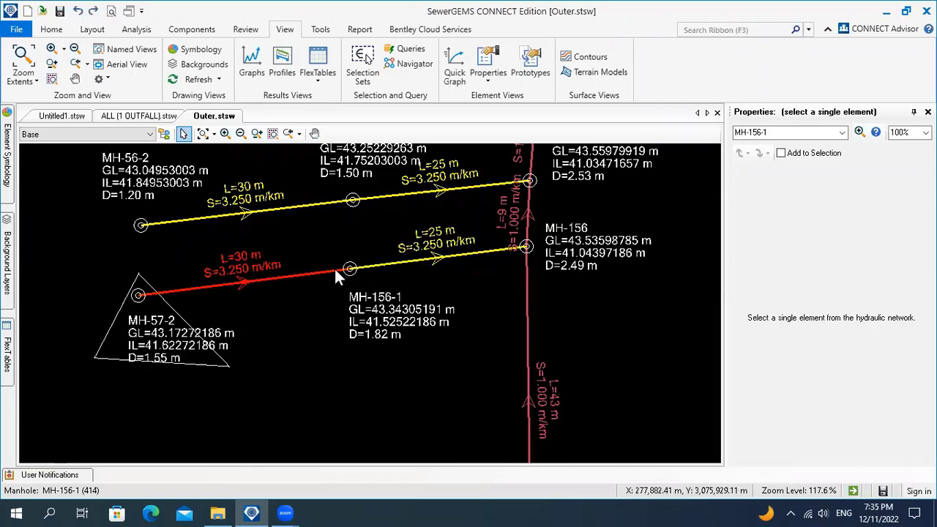
Reconnect the 30 m conduit from MH-57-2 directly to MH-156 and delete the bypassed manhole MH-156-1.
click(336, 277)
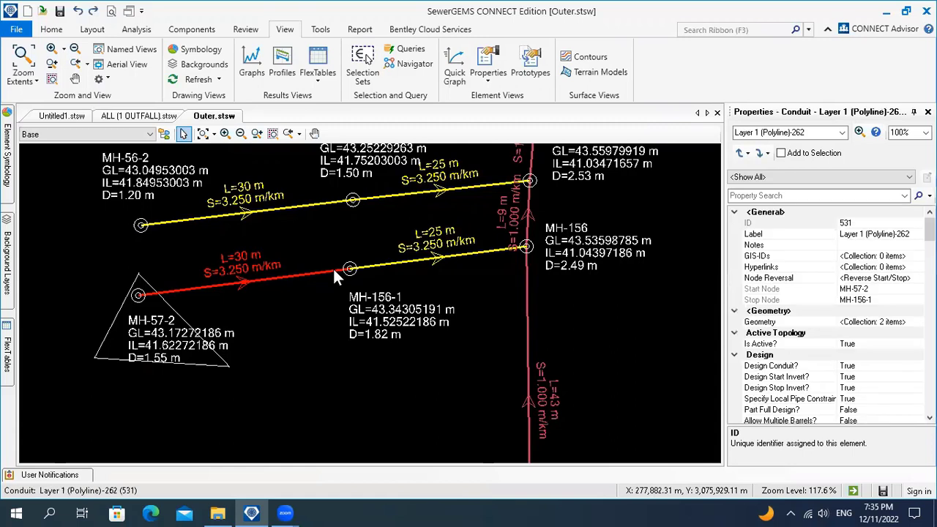
right_click(330, 270)
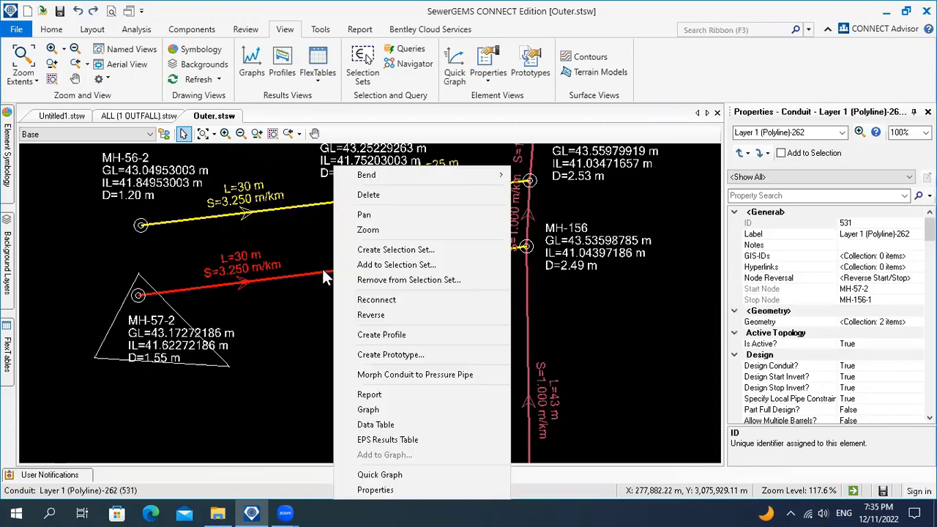
click(362, 301)
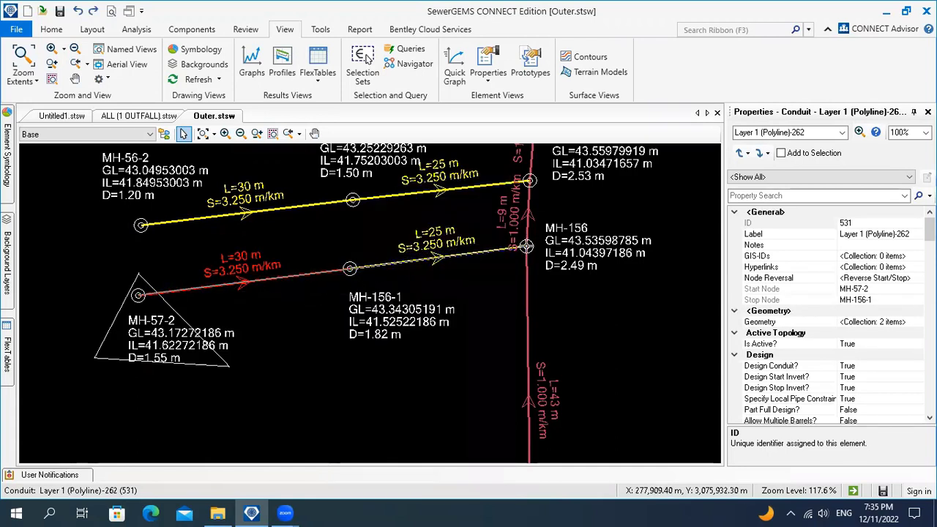
click(526, 247)
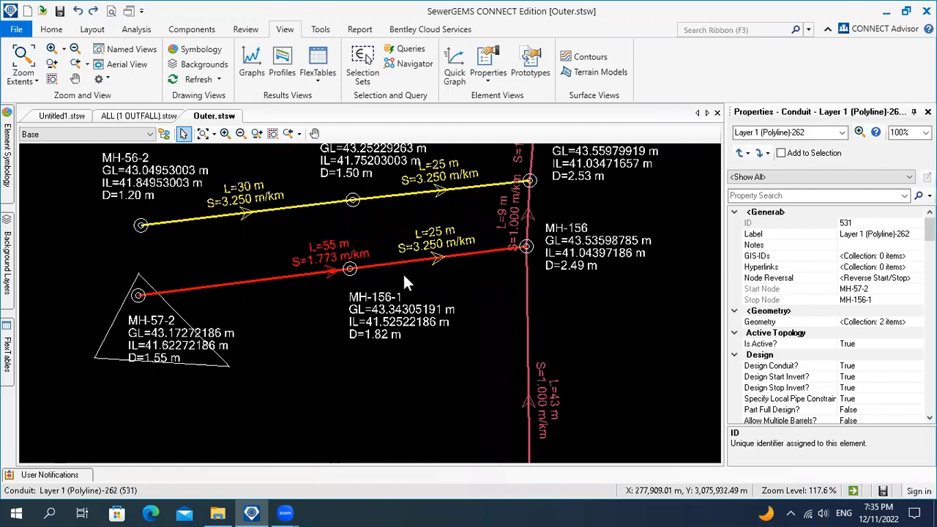
mouse_move(350, 269)
mouse_down()
mouse_move(289, 404)
mouse_move(286, 368)
mouse_up()
key(Delete)
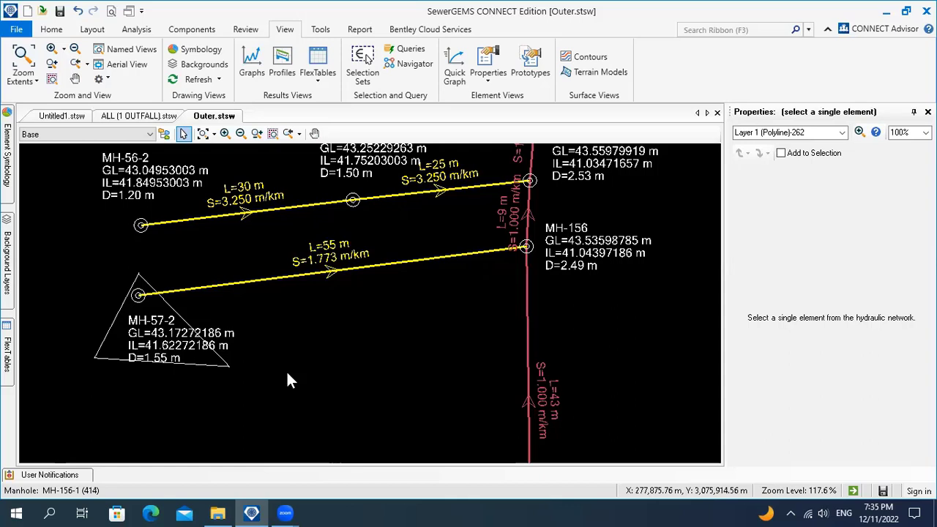
Insert a new manhole about midway along the 55 m conduit between MH-57-2 and MH-156.
click(93, 29)
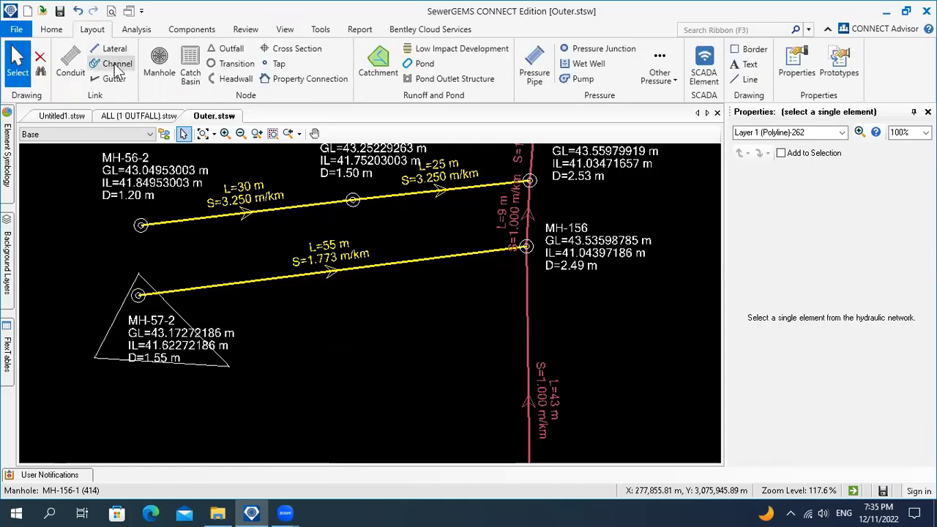
click(158, 63)
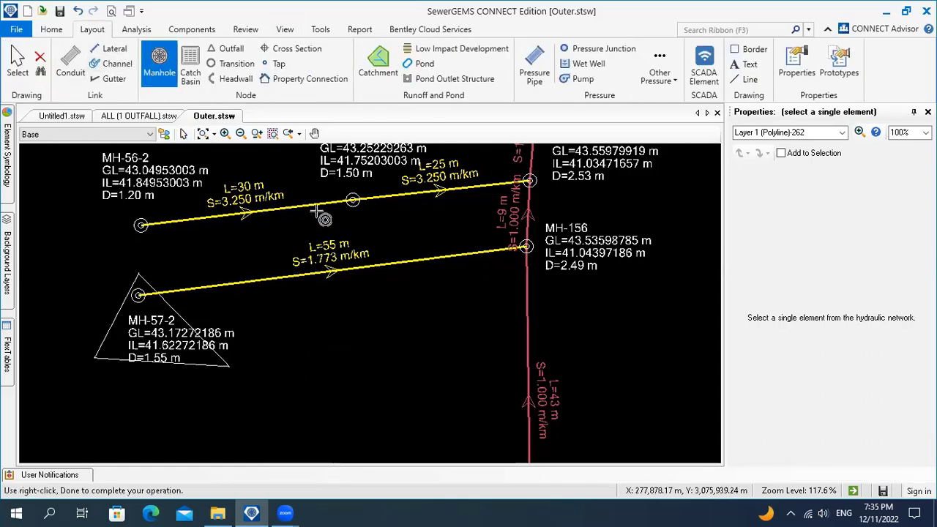
click(332, 271)
click(508, 305)
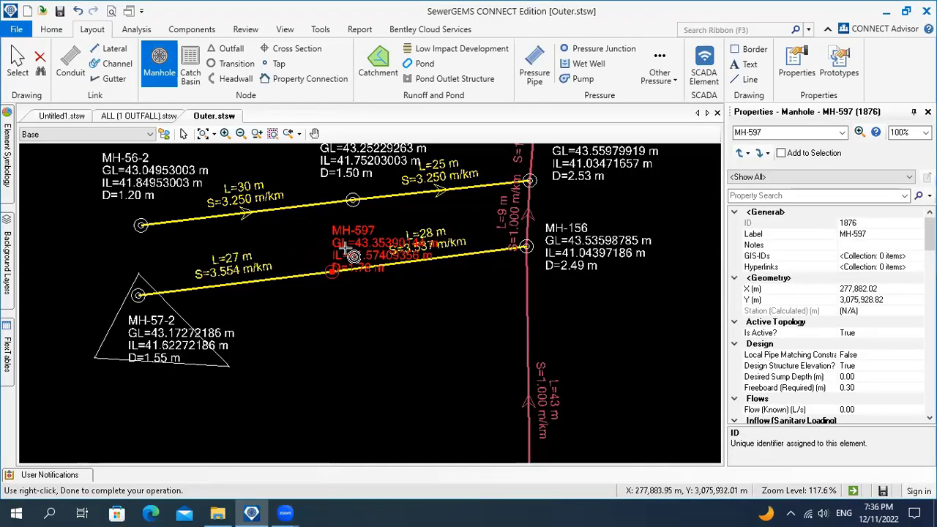
key(Escape)
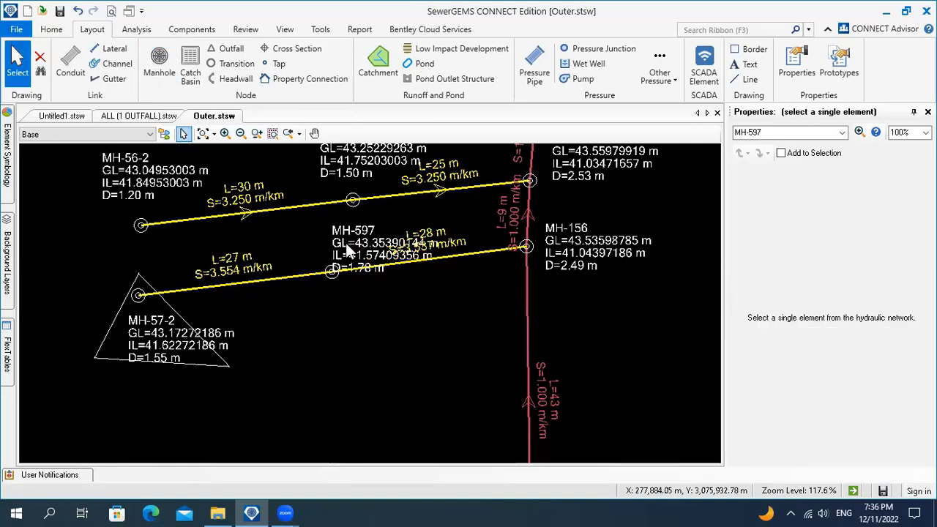
Move the new manhole's annotation below the conduit and shift the manhole slightly toward MH-57-2.
drag(350, 251, 317, 316)
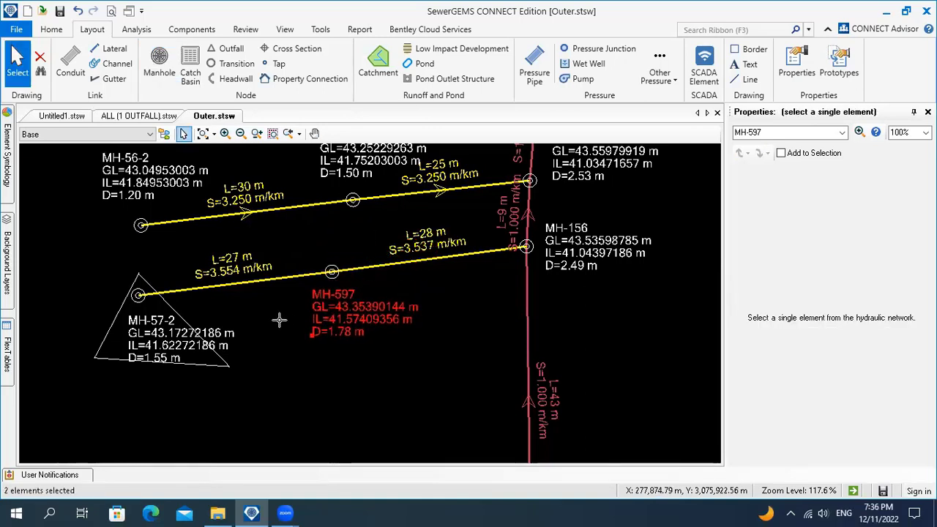
mouse_move(332, 272)
mouse_down()
mouse_move(339, 294)
mouse_move(327, 267)
mouse_up()
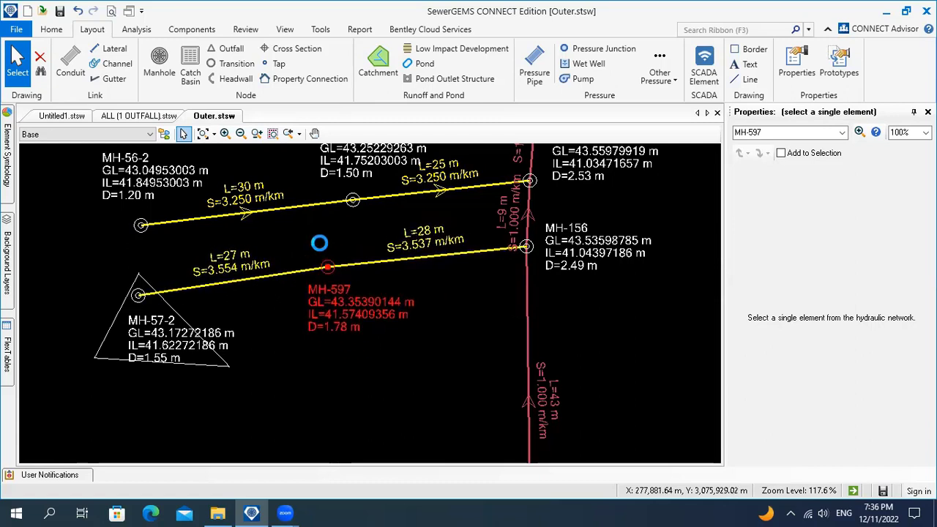
click(311, 240)
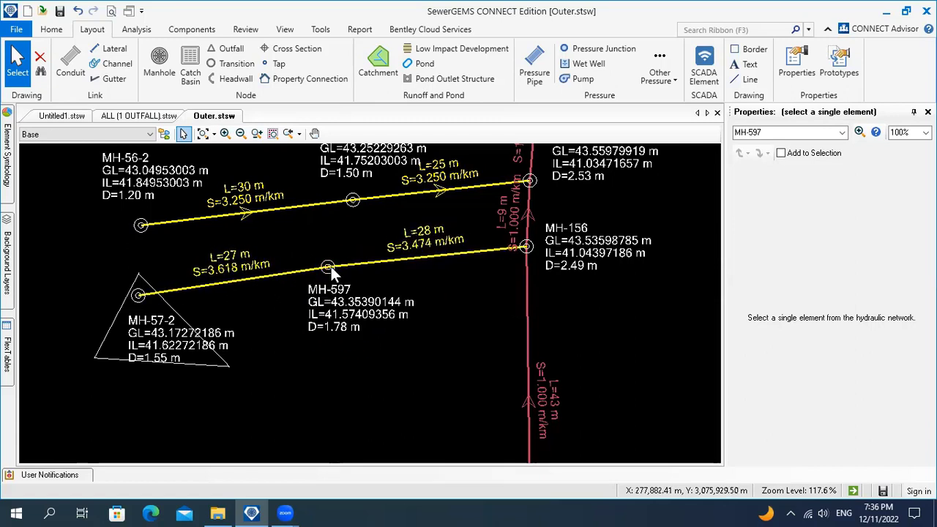
drag(328, 268, 324, 268)
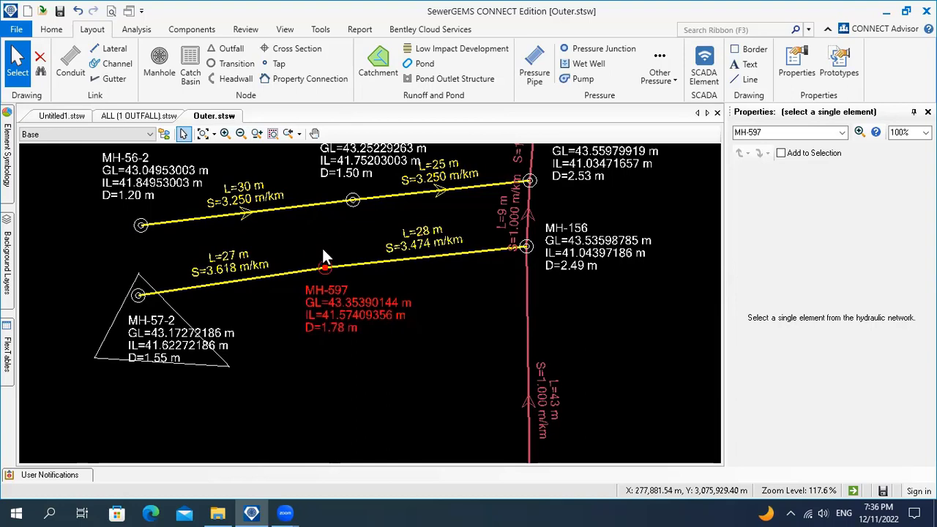
Examine the main line from its far upstream end to the manhole annotations around MH-115.
scroll(333, 275, down, 4)
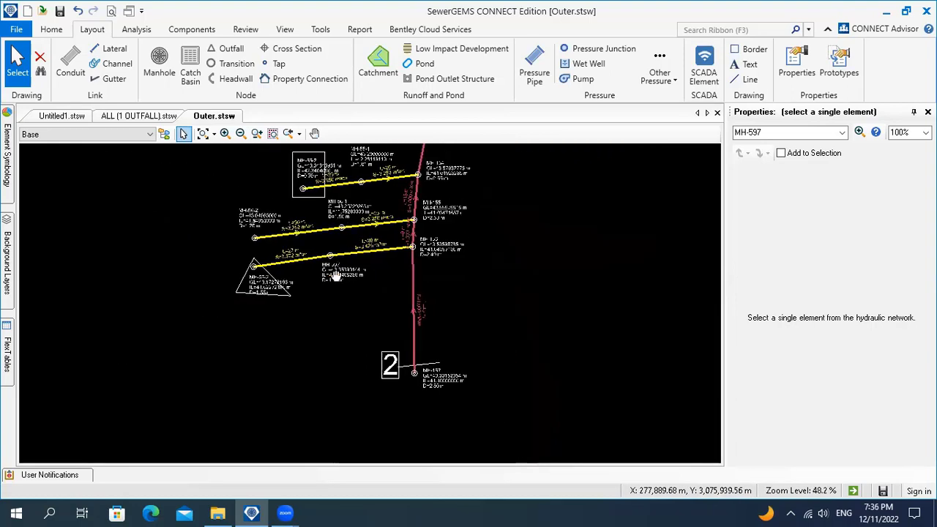
scroll(333, 275, down, 7)
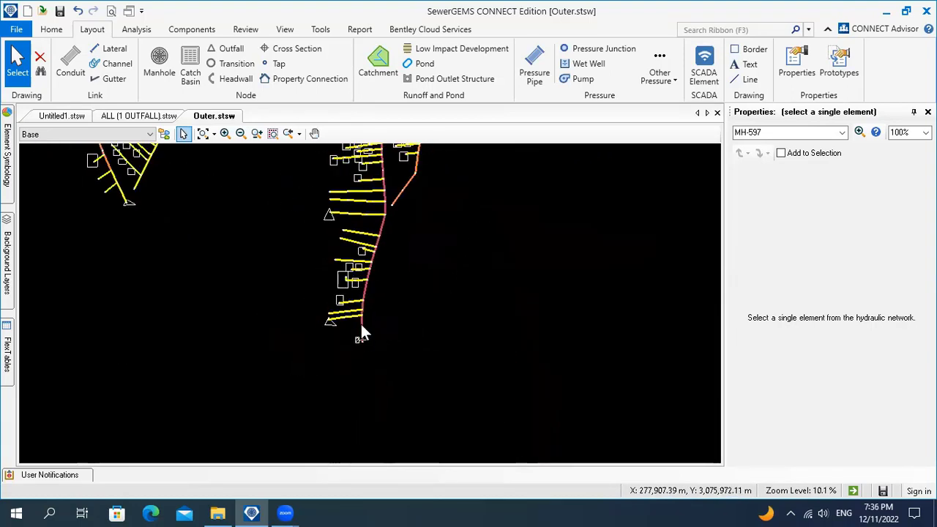
scroll(364, 333, up, 8)
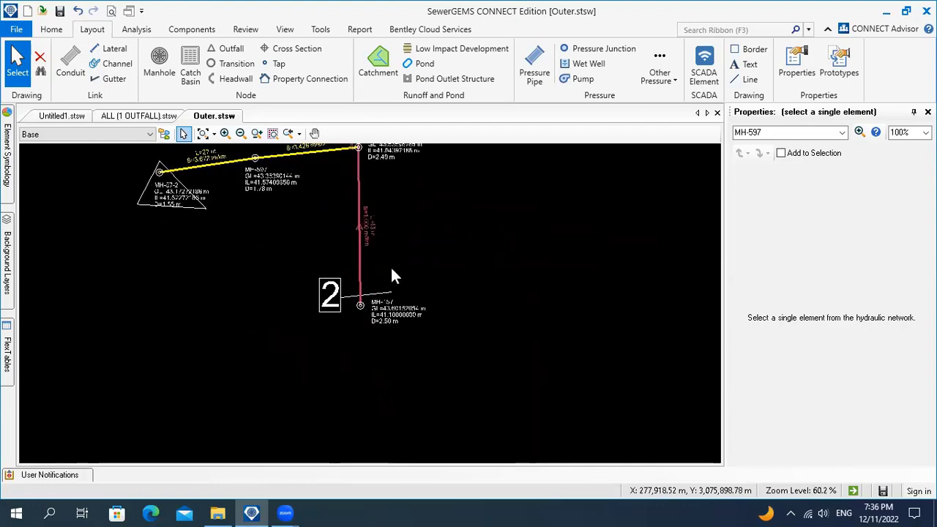
scroll(391, 276, down, 9)
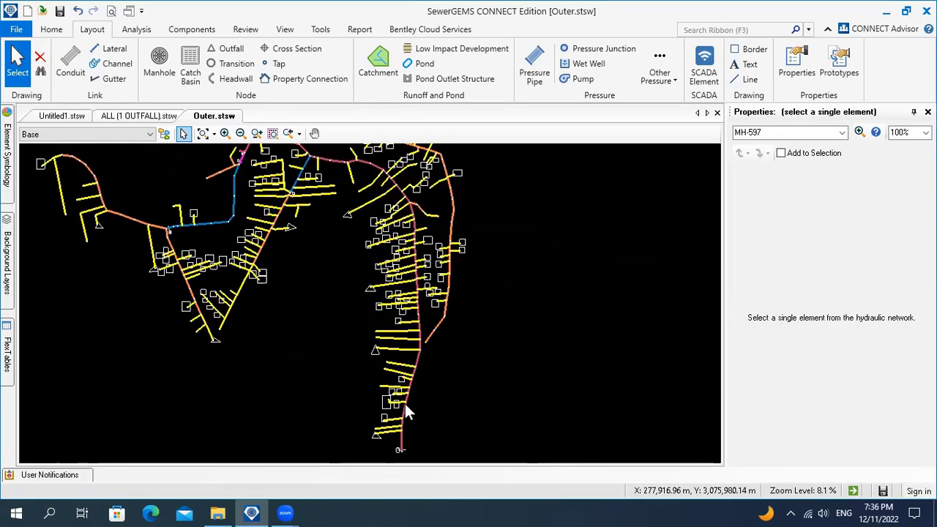
scroll(352, 197, up, 10)
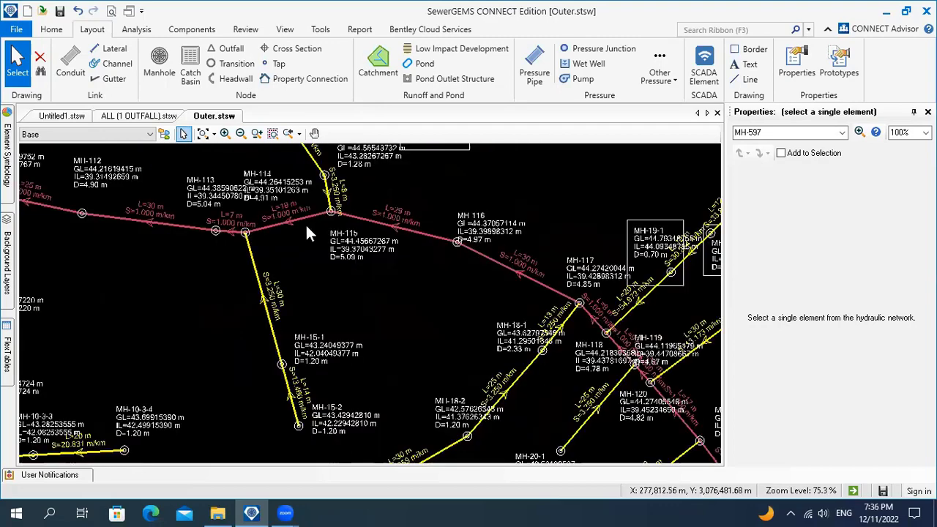
scroll(353, 265, up, 4)
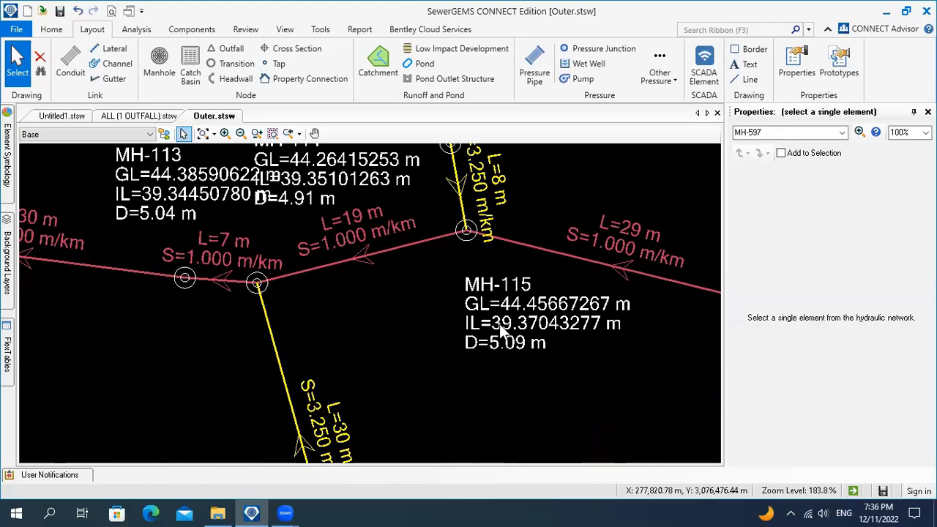
scroll(468, 230, down, 5)
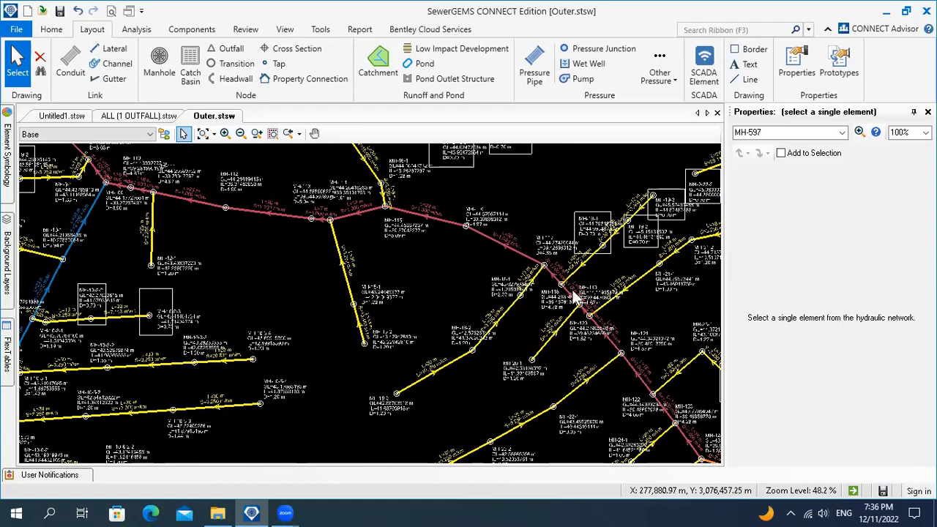
scroll(374, 215, up, 5)
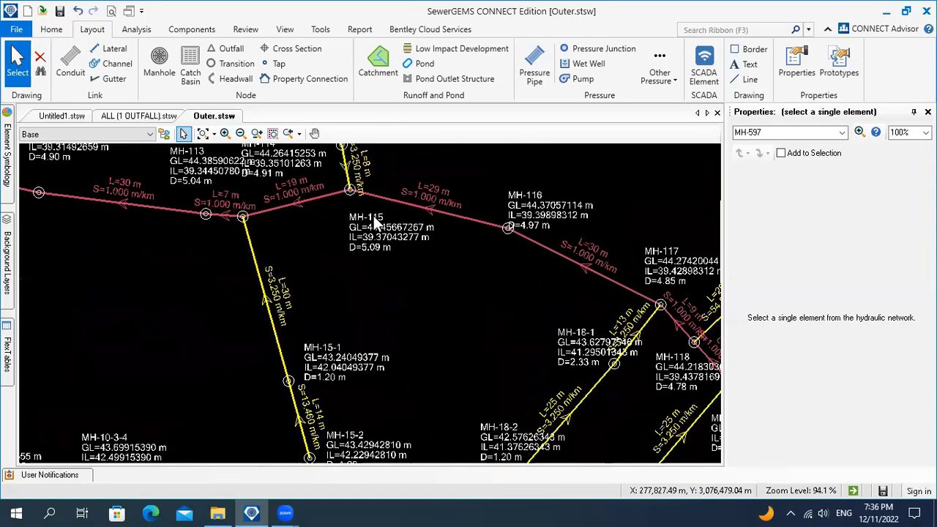
drag(360, 256, 417, 357)
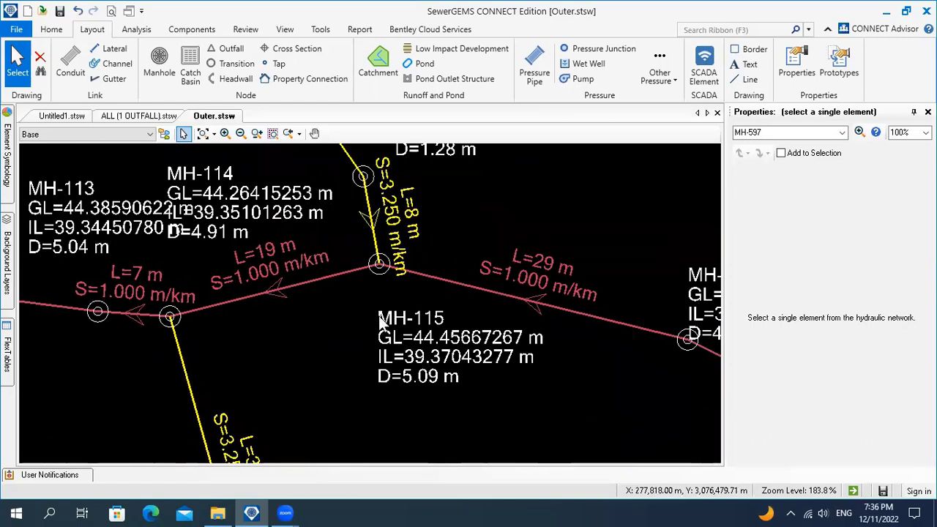
Set Design Start Invert to False for the 19 m conduit between MH-115 and MH-114.
click(317, 278)
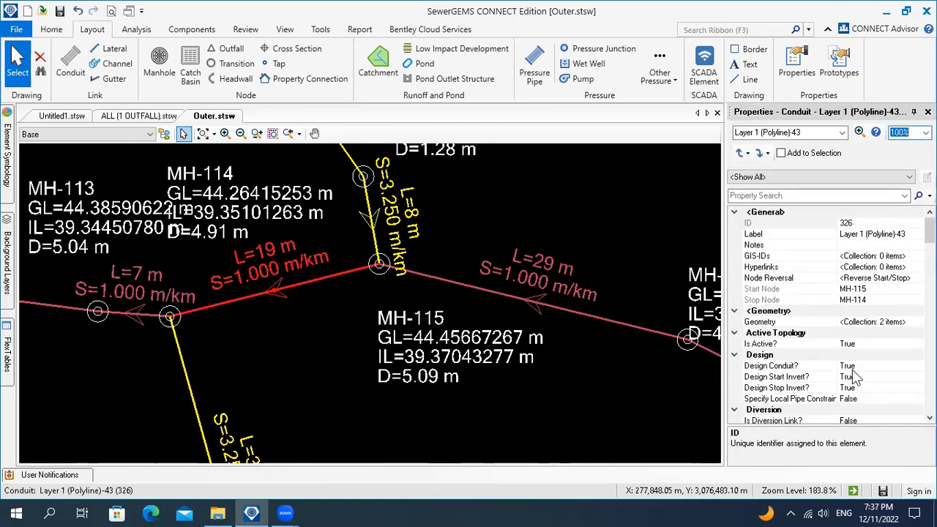
scroll(808, 329, down, 2)
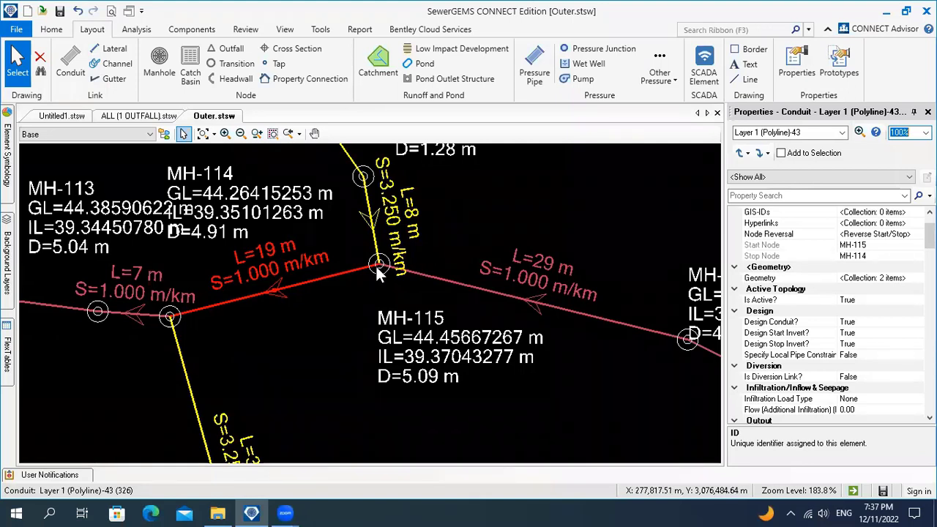
click(897, 235)
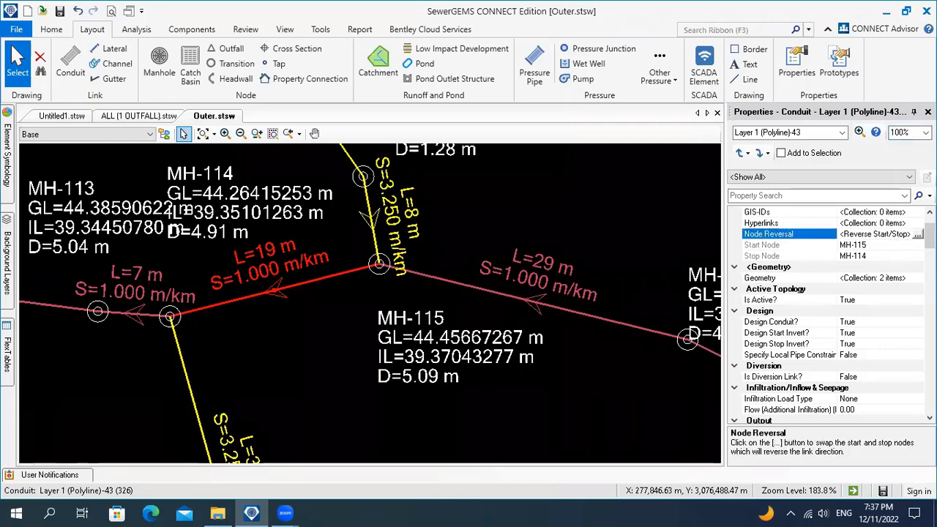
click(917, 234)
click(849, 333)
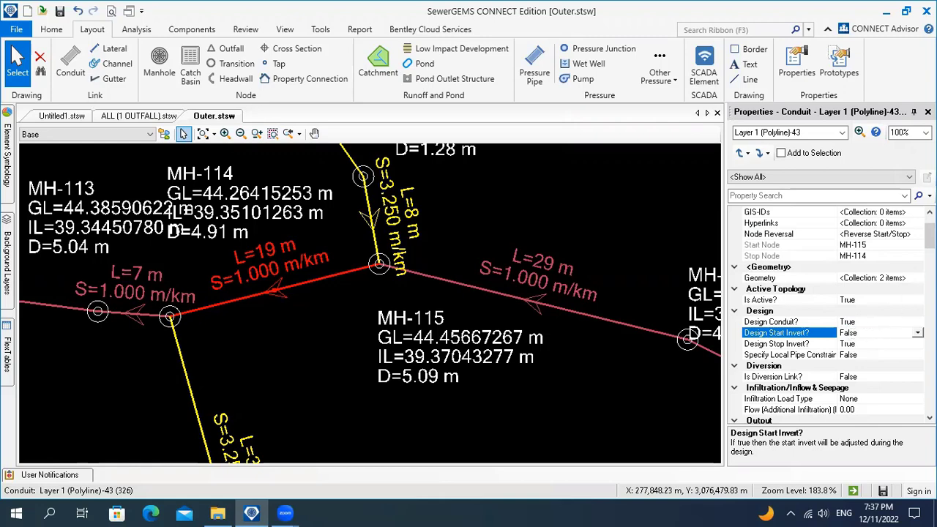
Set the start invert of the conduit from MH-115 to MH-114 to 36 m.
scroll(849, 333, down, 1)
scroll(833, 314, down, 2)
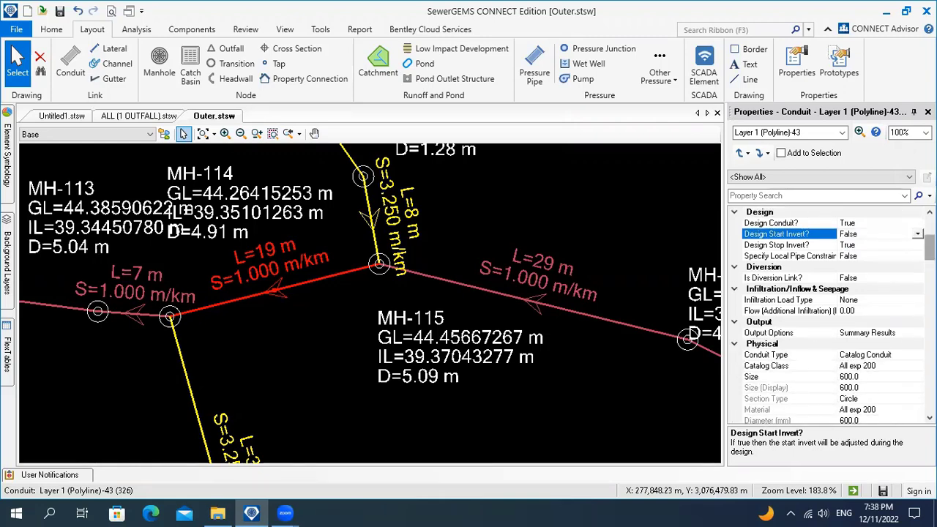
scroll(833, 314, down, 5)
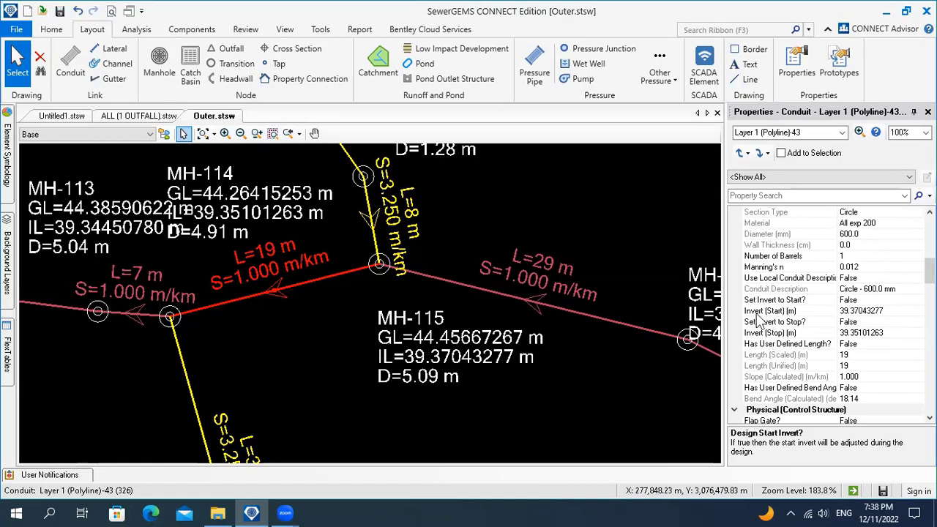
click(864, 311)
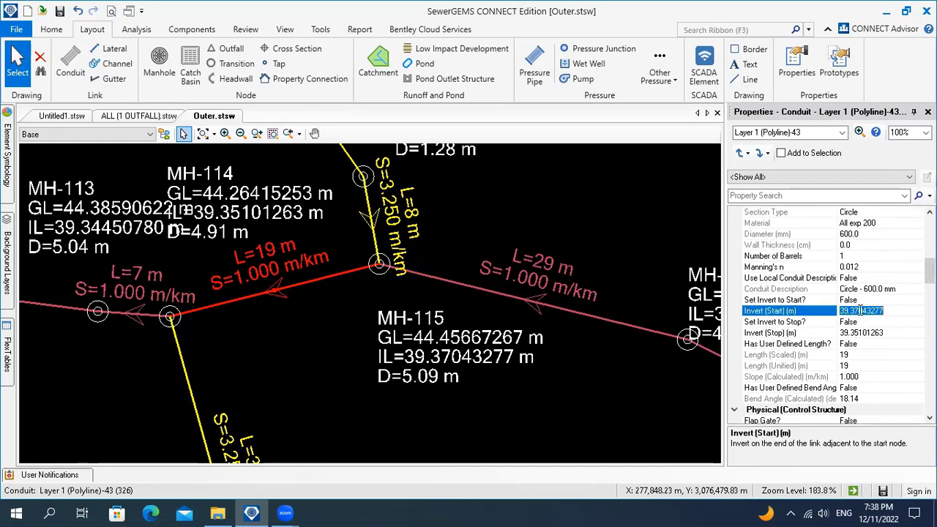
text(38)
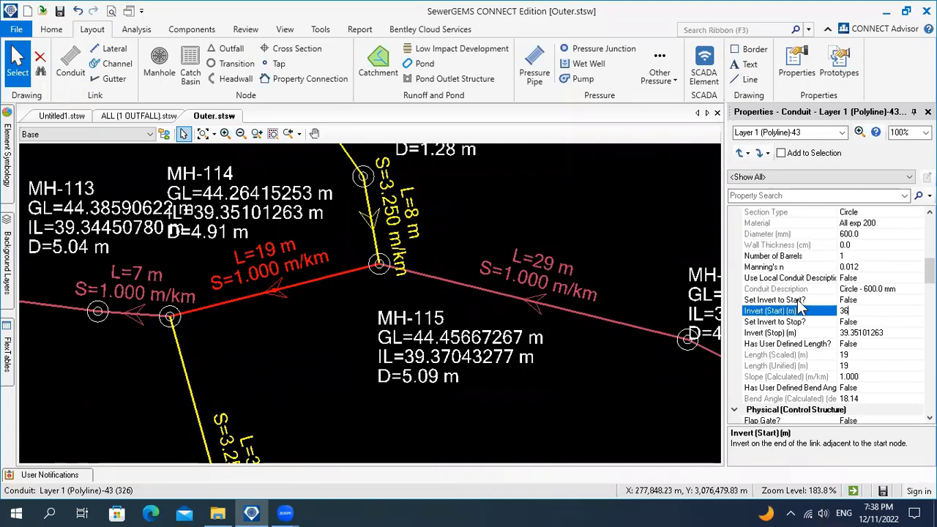
key(Return)
Try the conduit's Set Invert to Start option as True and return it to False.
double_click(850, 302)
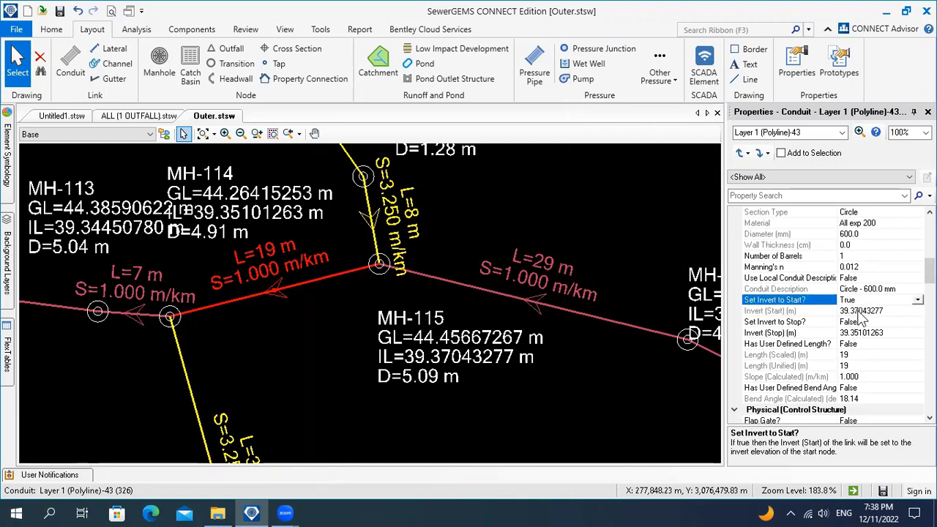
click(855, 311)
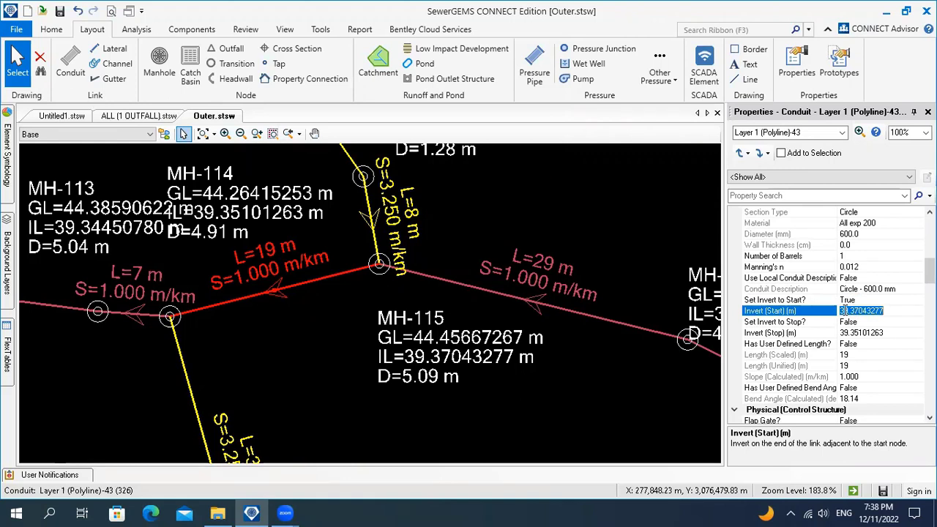
text(36.07)
click(847, 300)
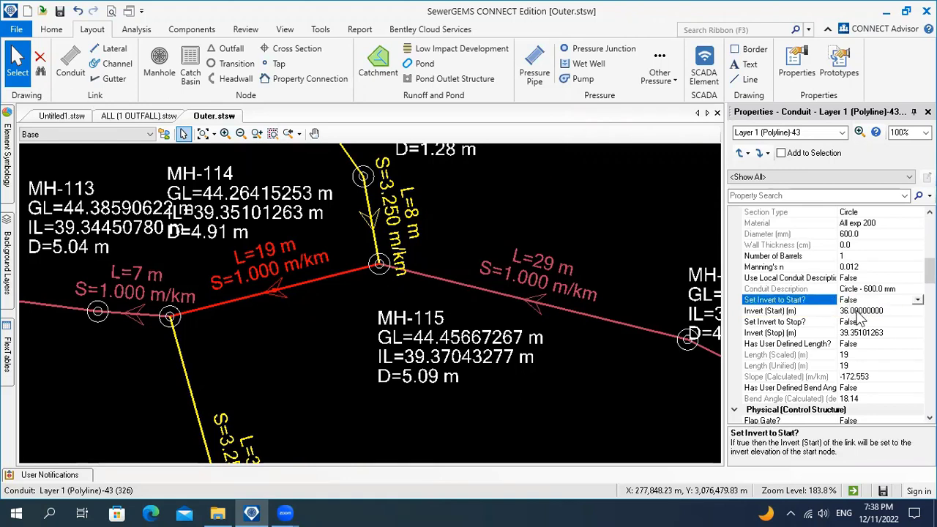
click(853, 313)
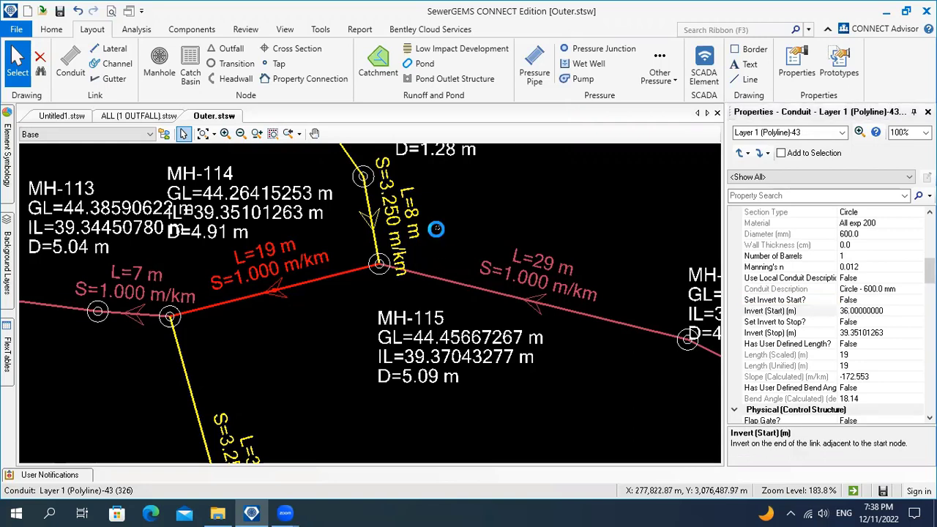
Compute the Base scenario of the Outer network and dismiss the calculation summary.
click(439, 261)
click(52, 29)
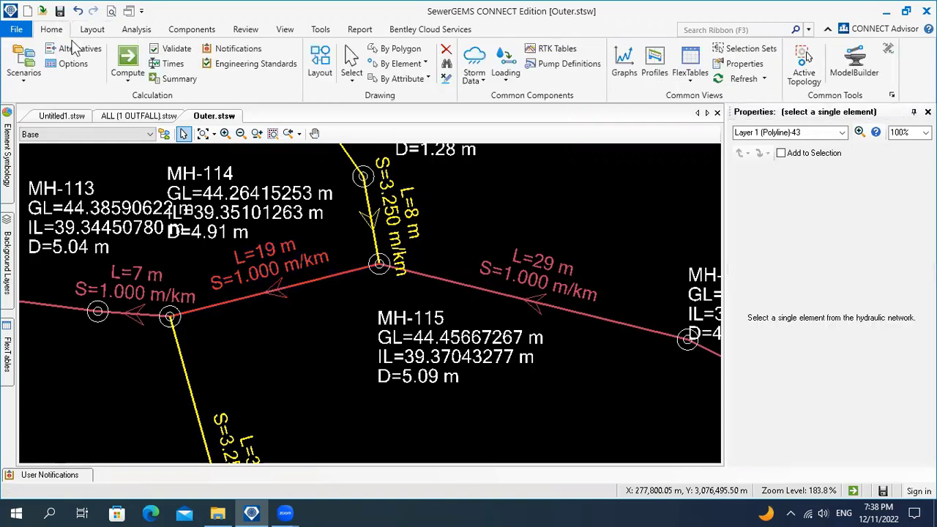
click(127, 61)
click(505, 320)
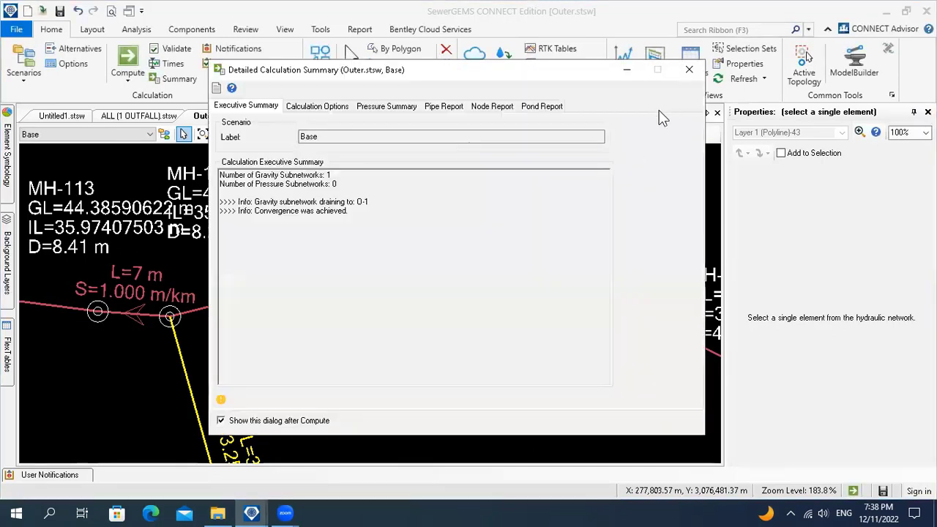
click(688, 68)
Move MH-113's annotation away from MH-114's so the two labels do not overlap.
drag(283, 293, 357, 301)
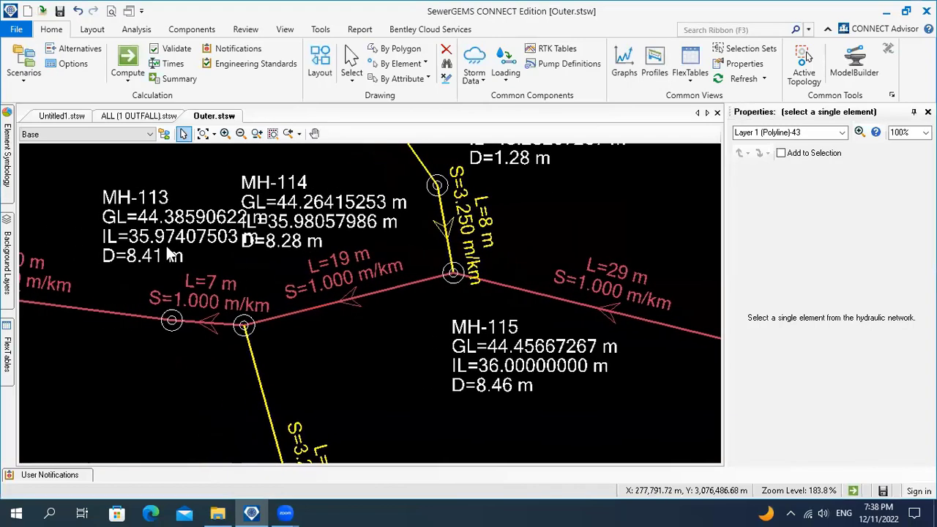
drag(163, 237, 106, 235)
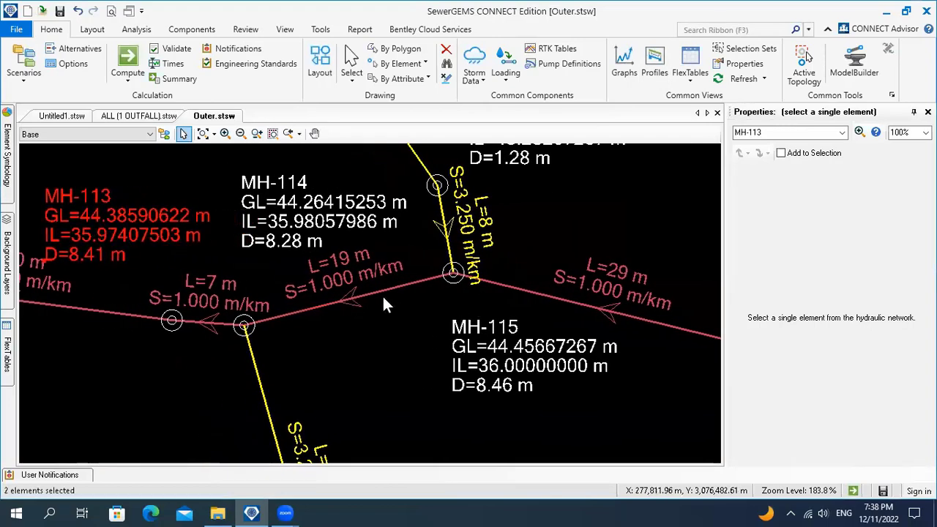
Examine the recalculated inverts and depths downstream of MH-115 and how the main line connects to the surrounding network.
drag(204, 317, 238, 322)
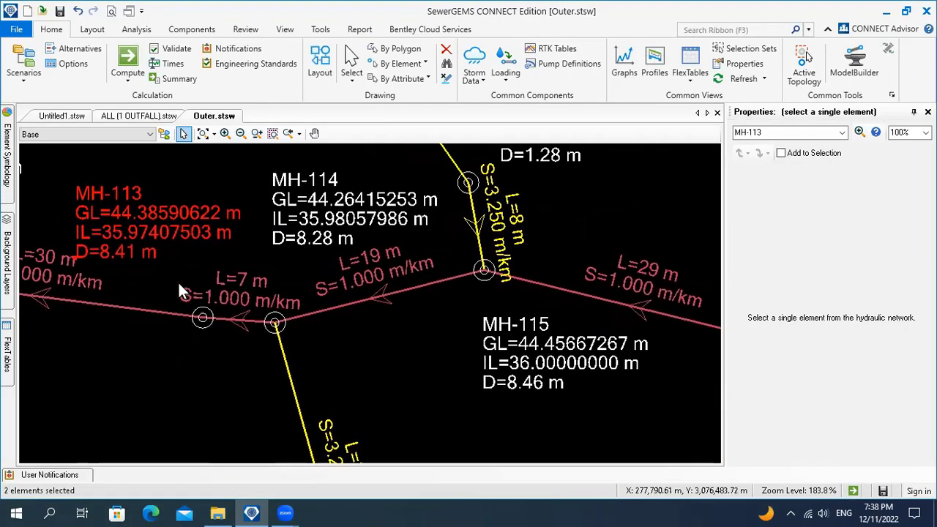
scroll(178, 281, down, 2)
scroll(263, 308, down, 3)
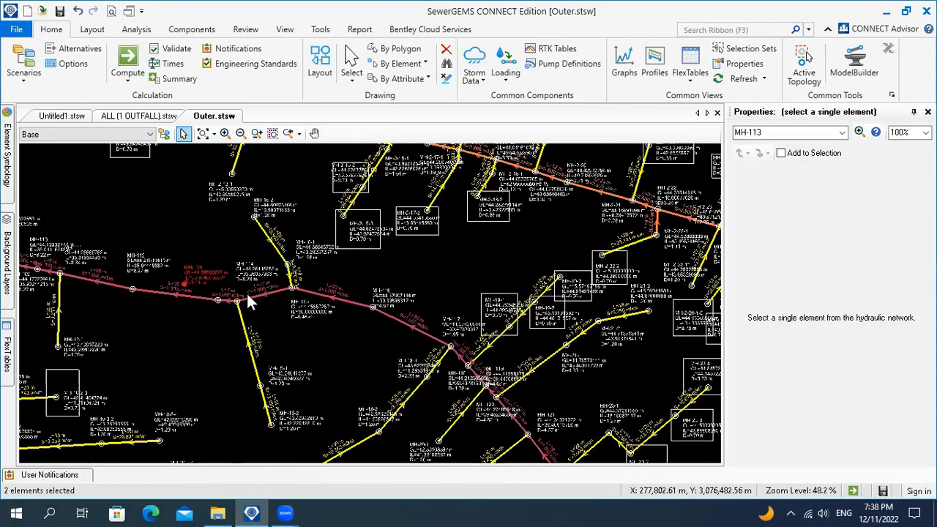
scroll(289, 293, up, 4)
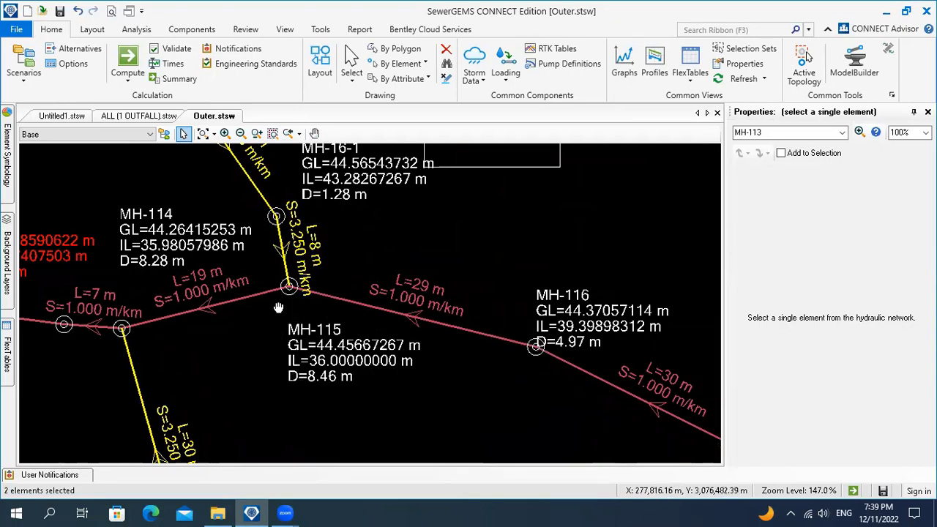
drag(282, 308, 522, 296)
scroll(203, 320, down, 5)
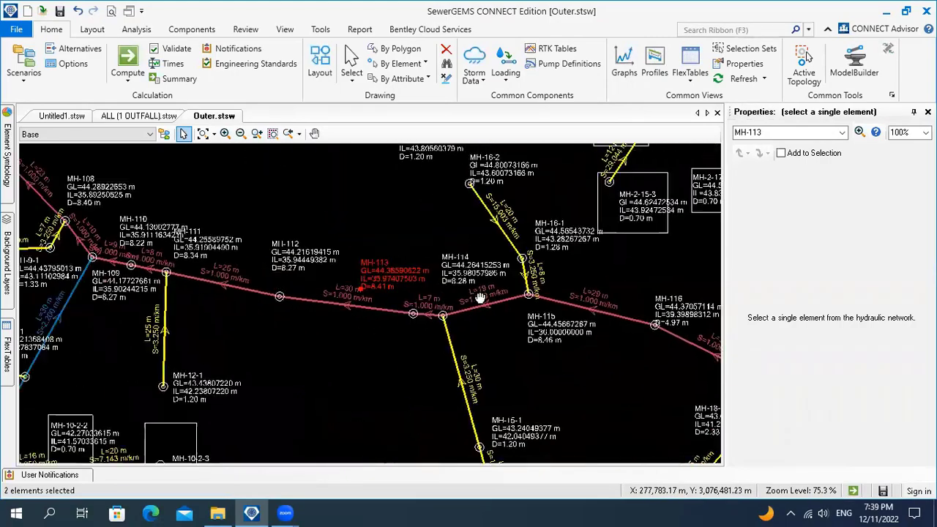
drag(400, 273, 282, 268)
scroll(283, 268, up, 3)
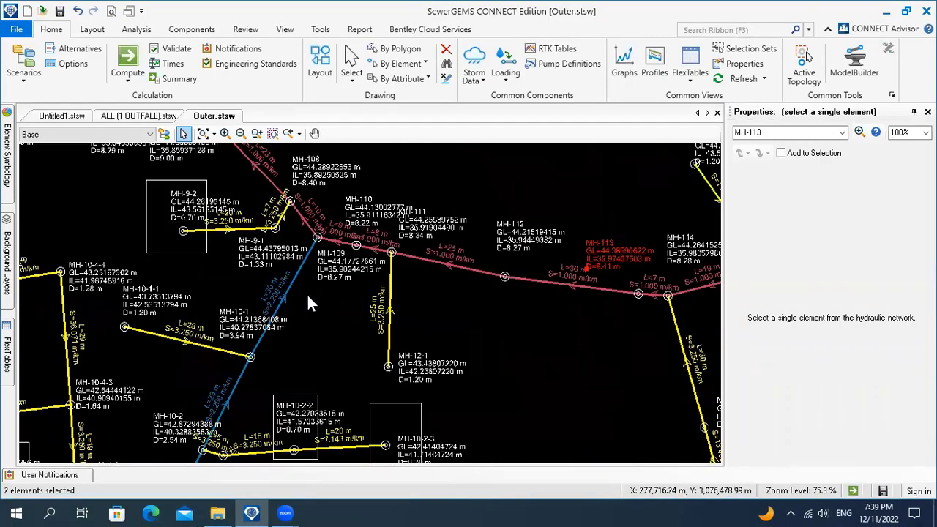
scroll(314, 279, down, 2)
scroll(352, 292, down, 1)
drag(352, 292, 293, 263)
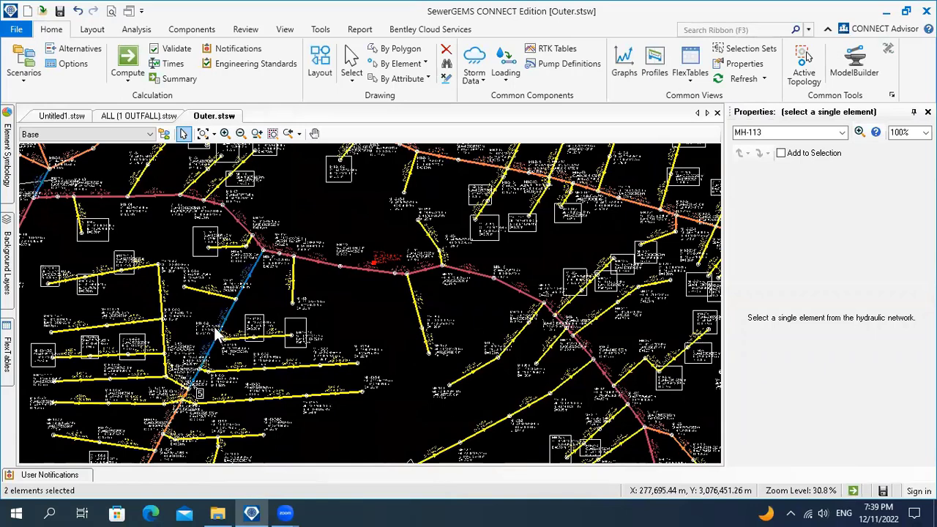
scroll(255, 282, down, 3)
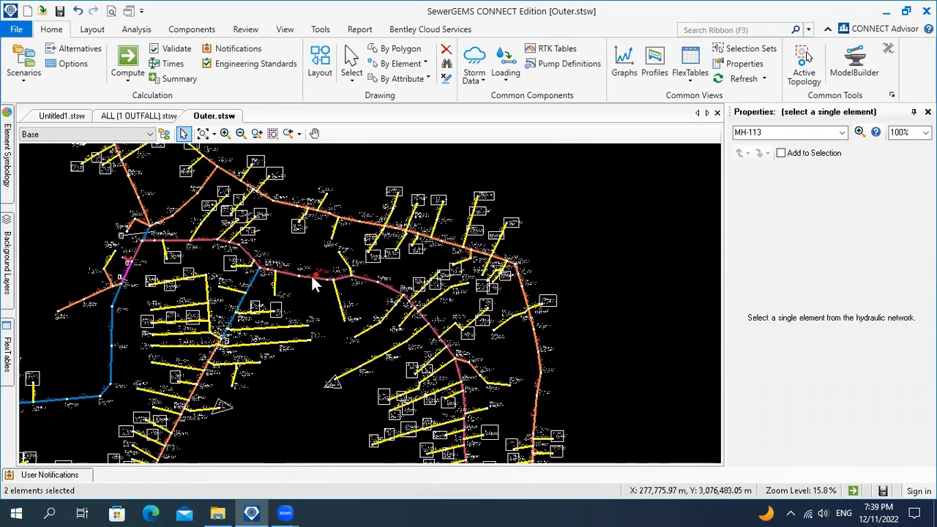
drag(313, 279, 408, 283)
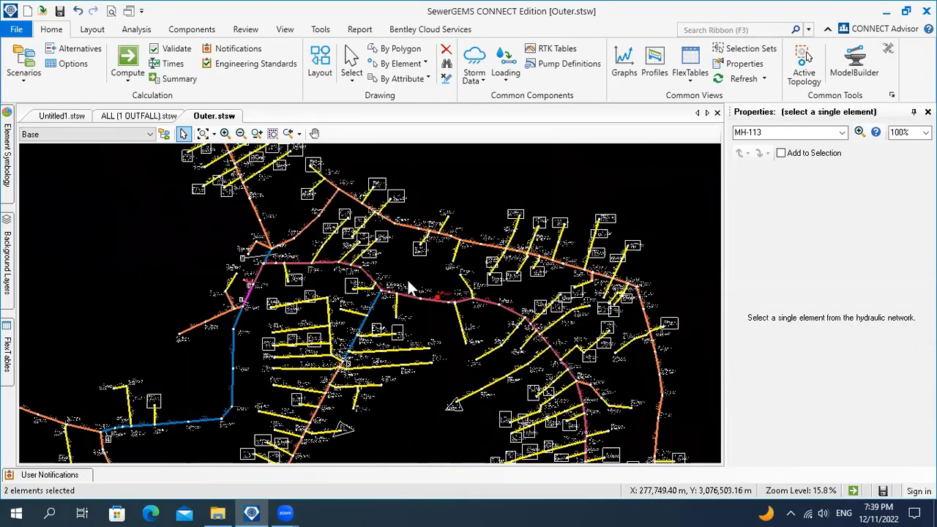